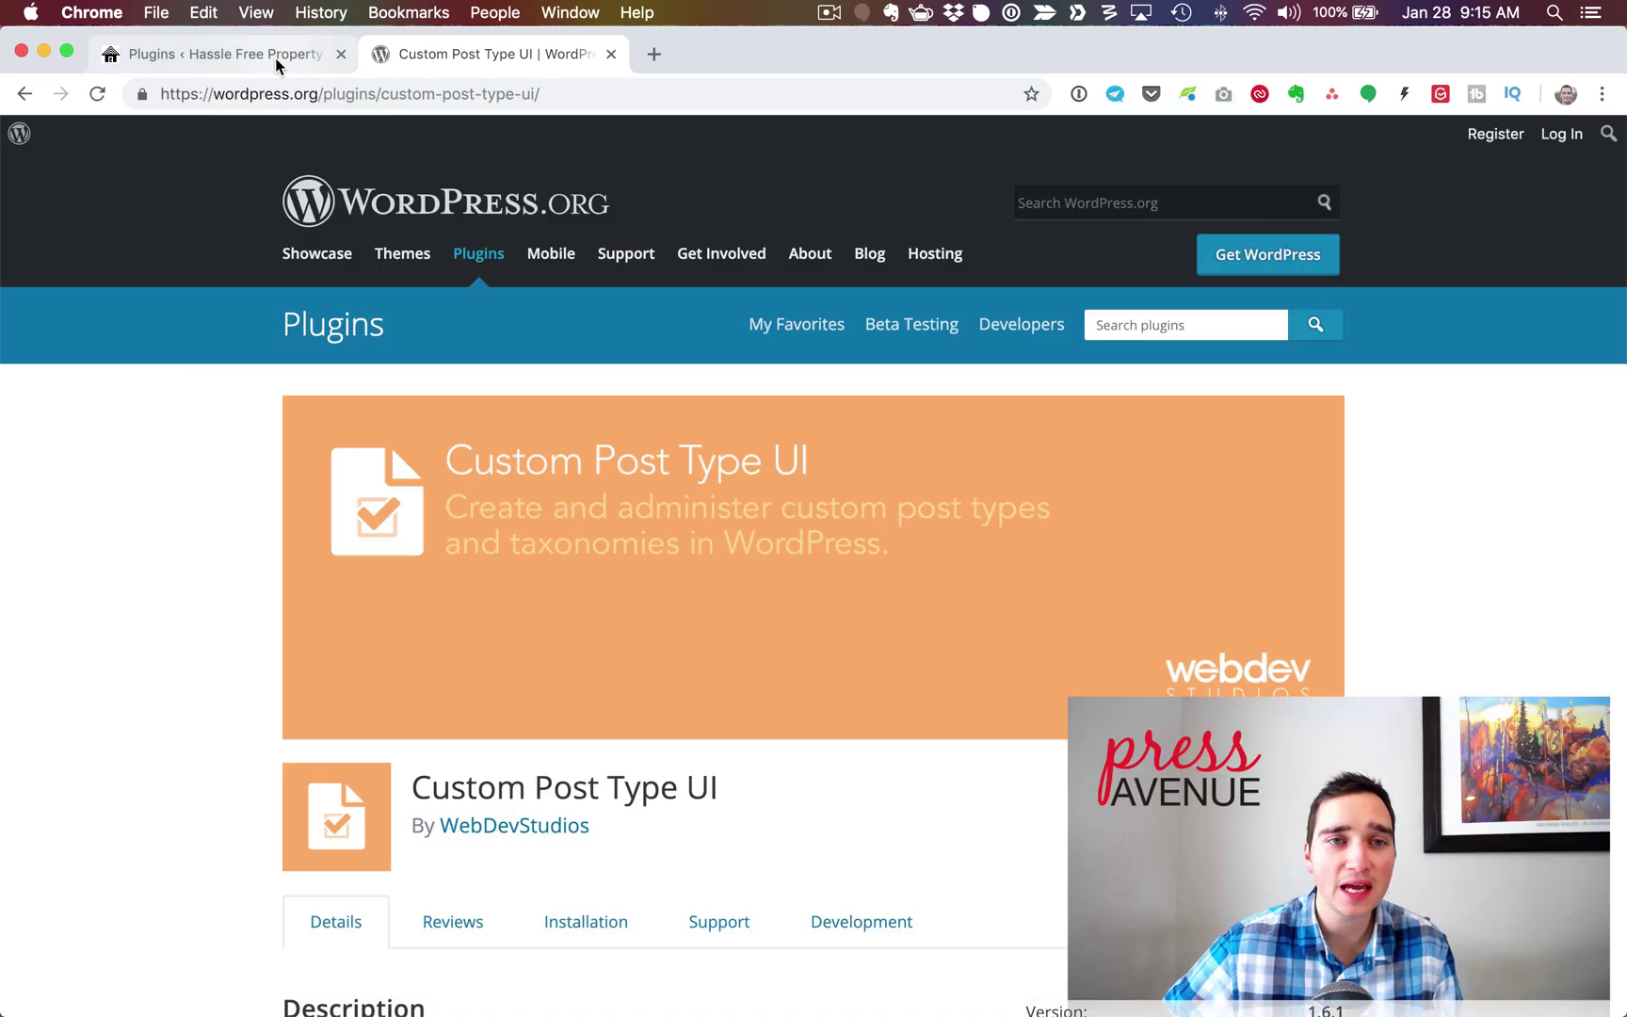
- Switch back to the WP admin tab showing the site's installed plugins list
{"action": "left_click", "coordinate": [278, 59]}
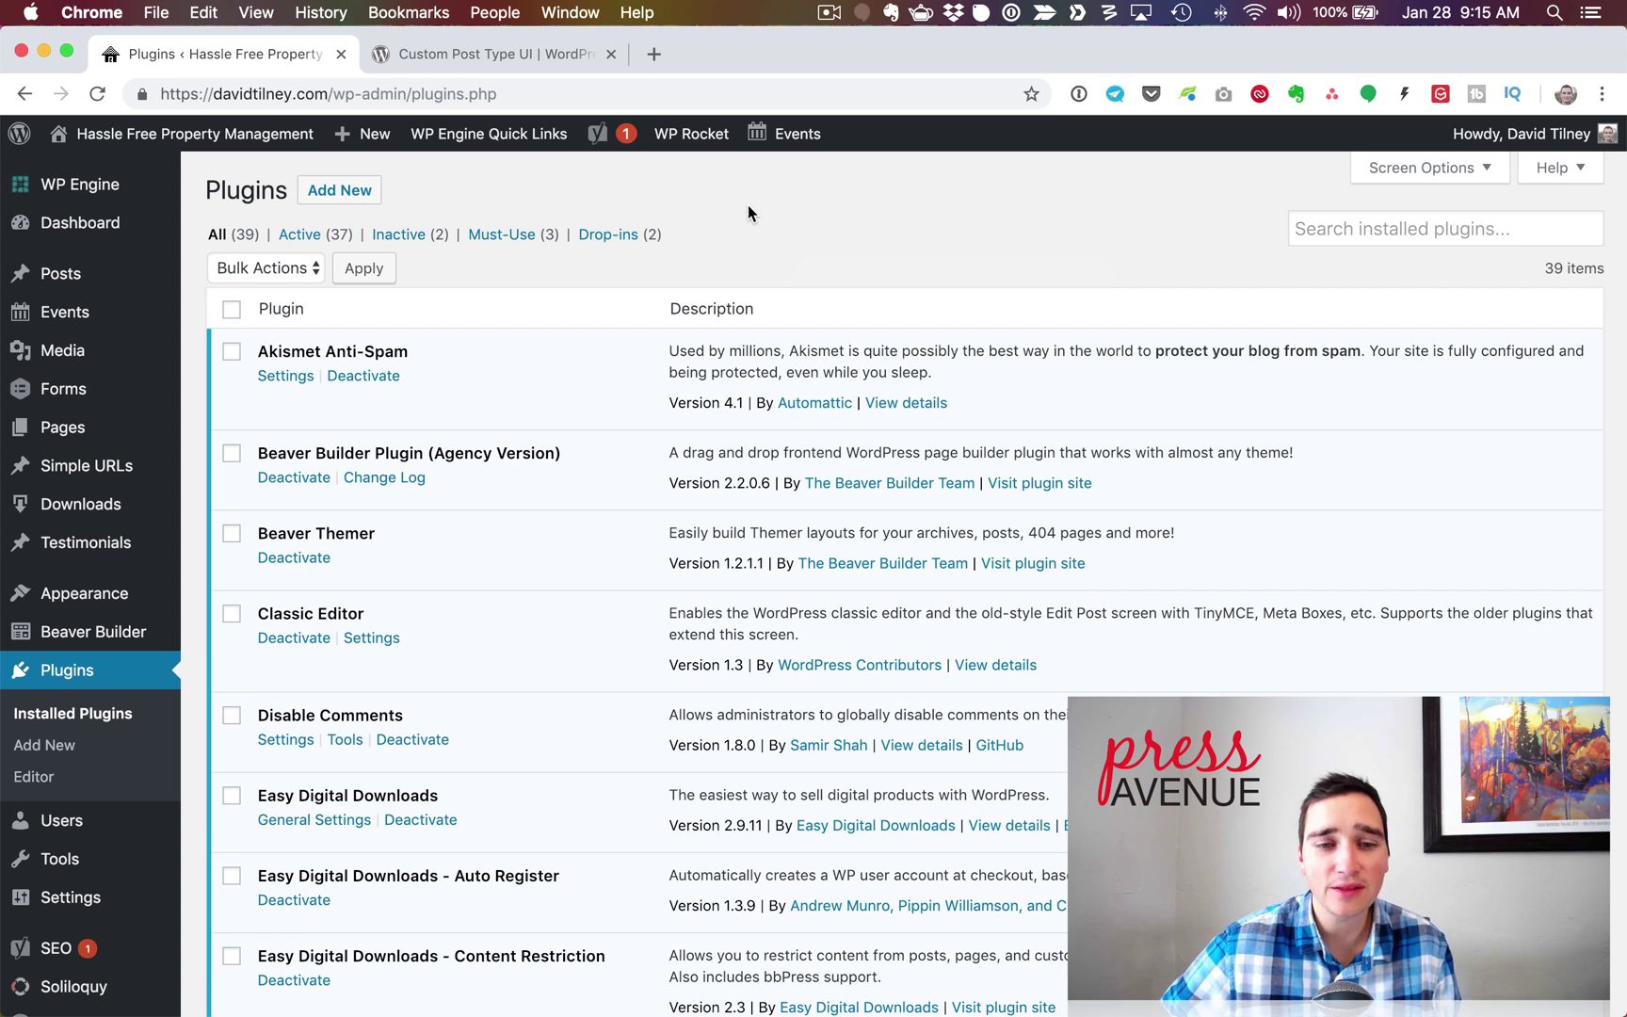
{"action": "mouse_move", "coordinate": [141, 327]}
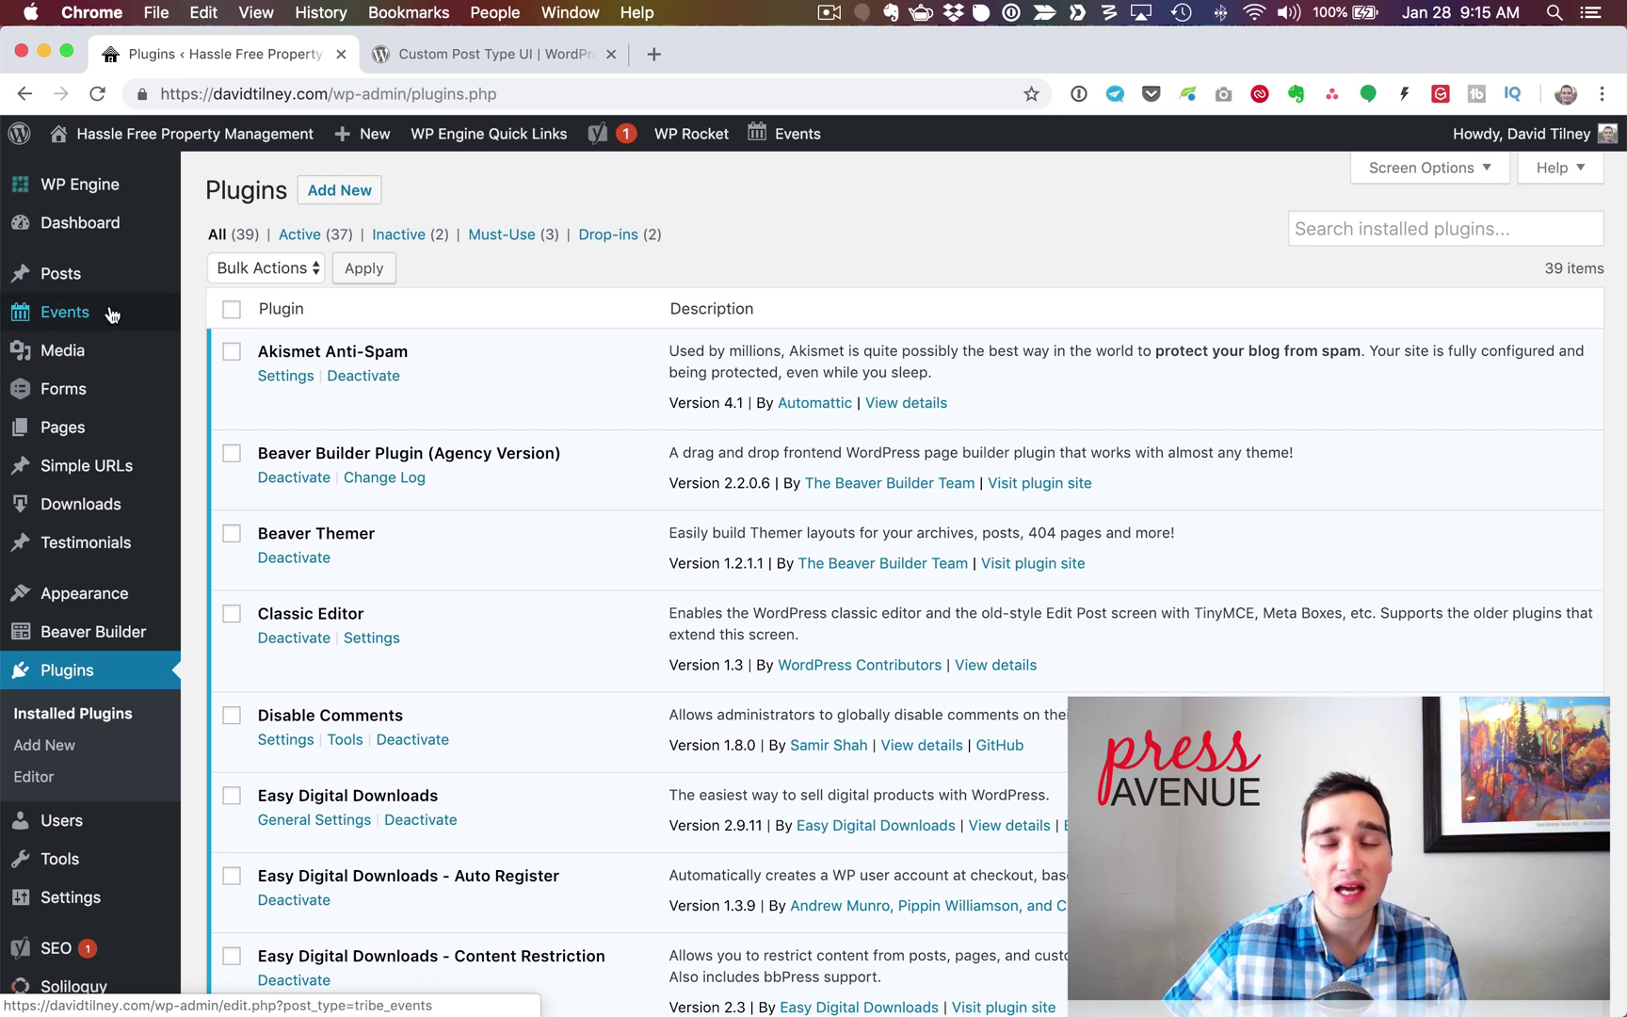
{"action": "mouse_move", "coordinate": [77, 277]}
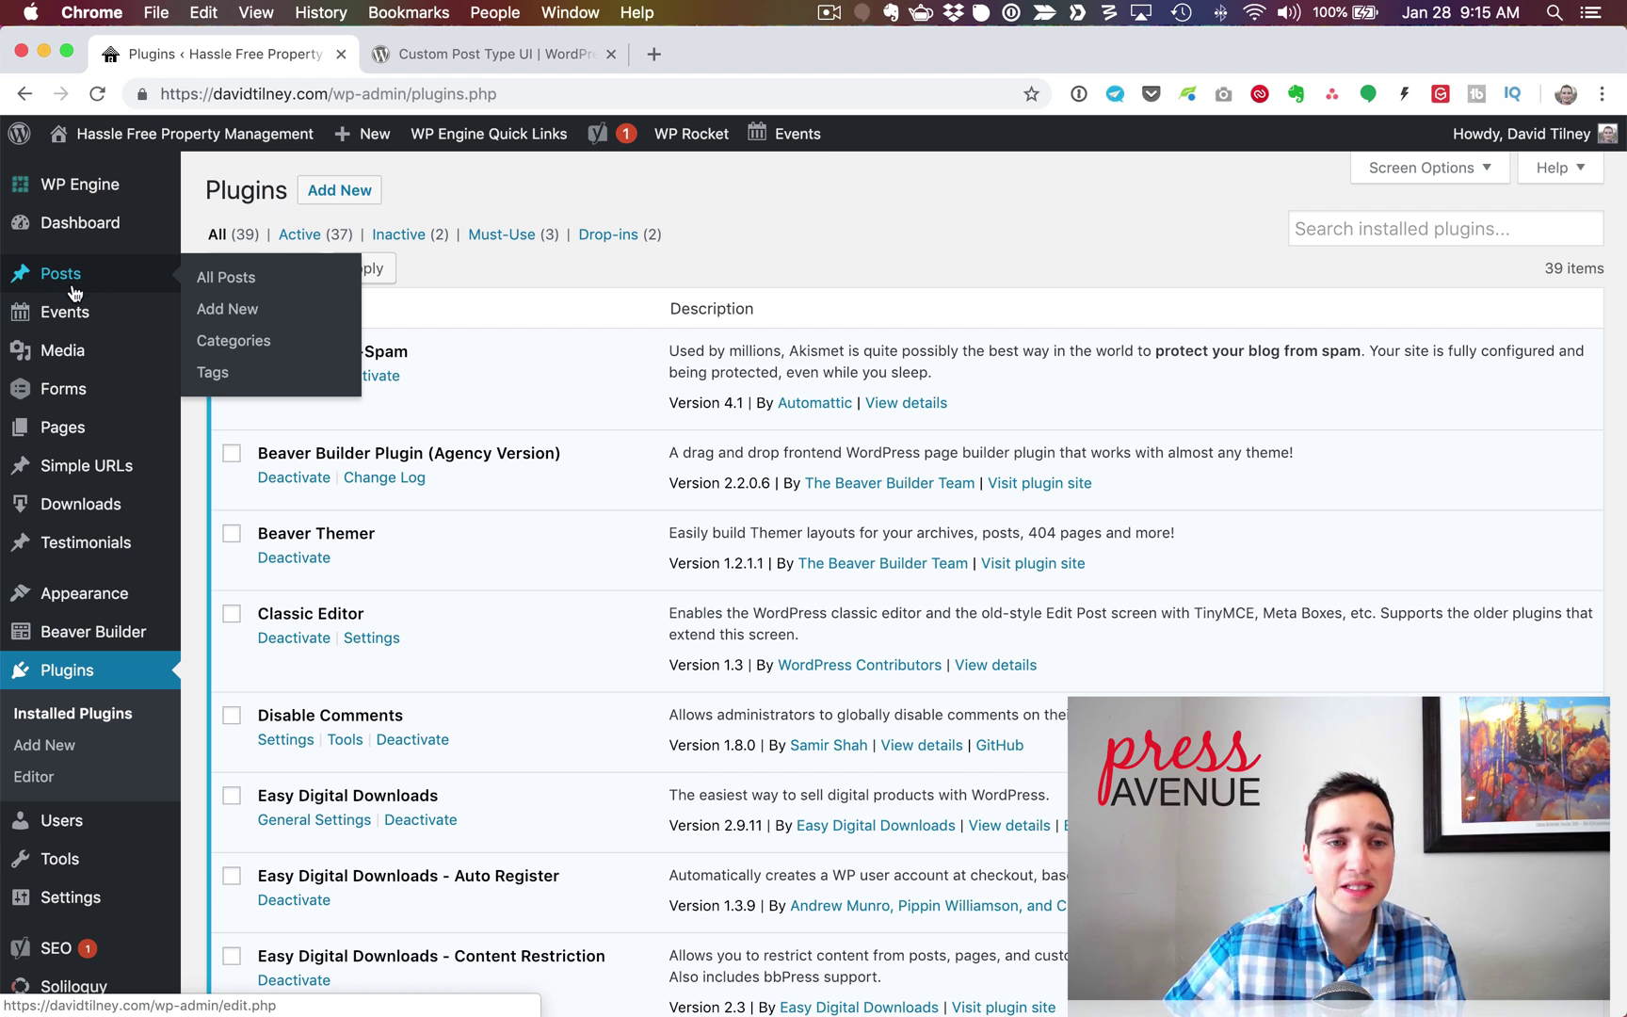
{"action": "mouse_move", "coordinate": [60, 309]}
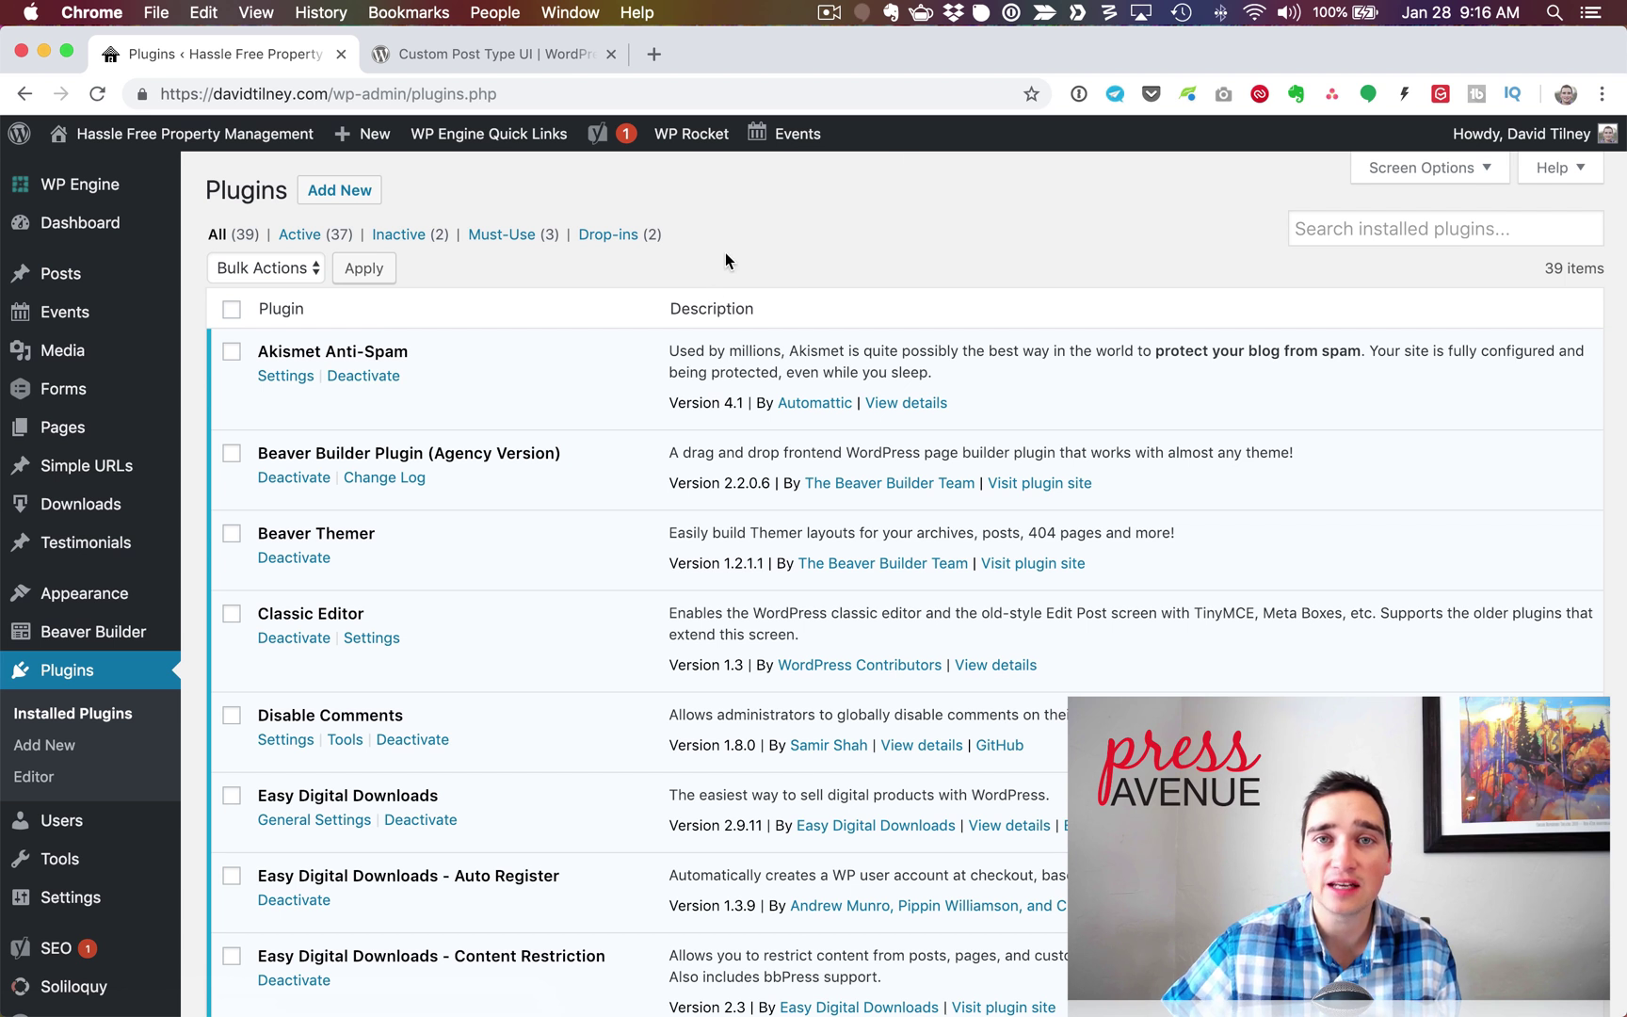
- Search the plugin directory for 'cpt ui' and install Custom Post Type UI
{"action": "left_click", "coordinate": [365, 195]}
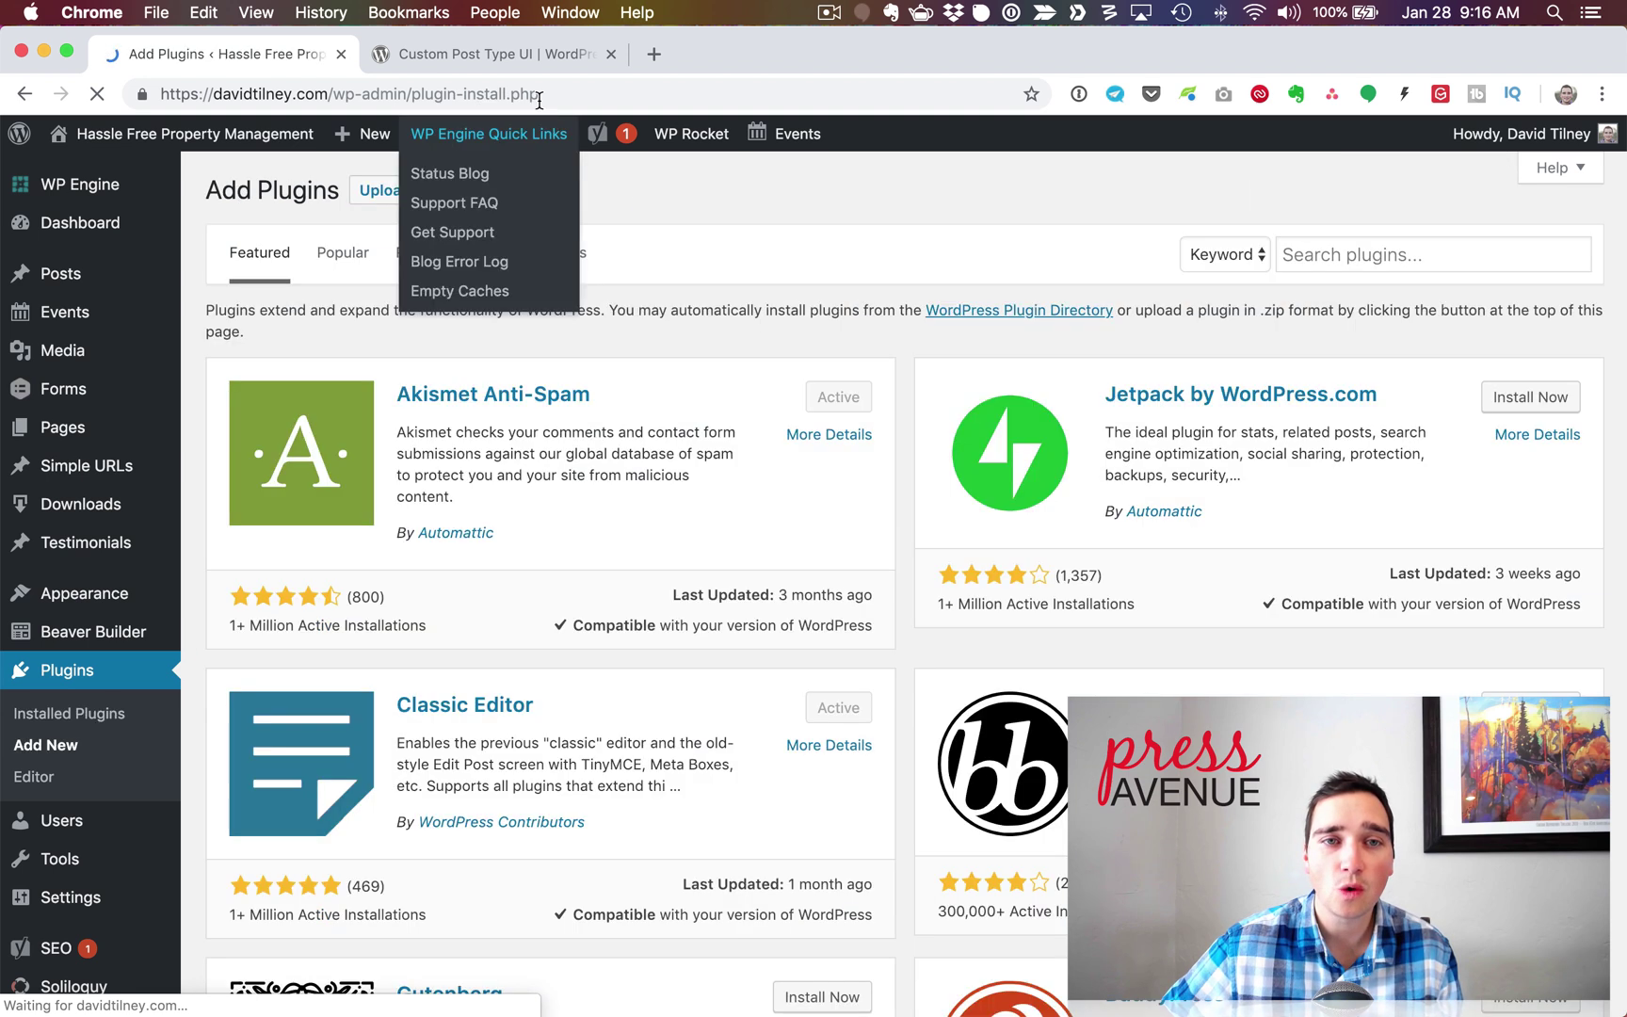
{"action": "left_click", "coordinate": [1304, 250]}
{"action": "type", "text": "cpt ui"}
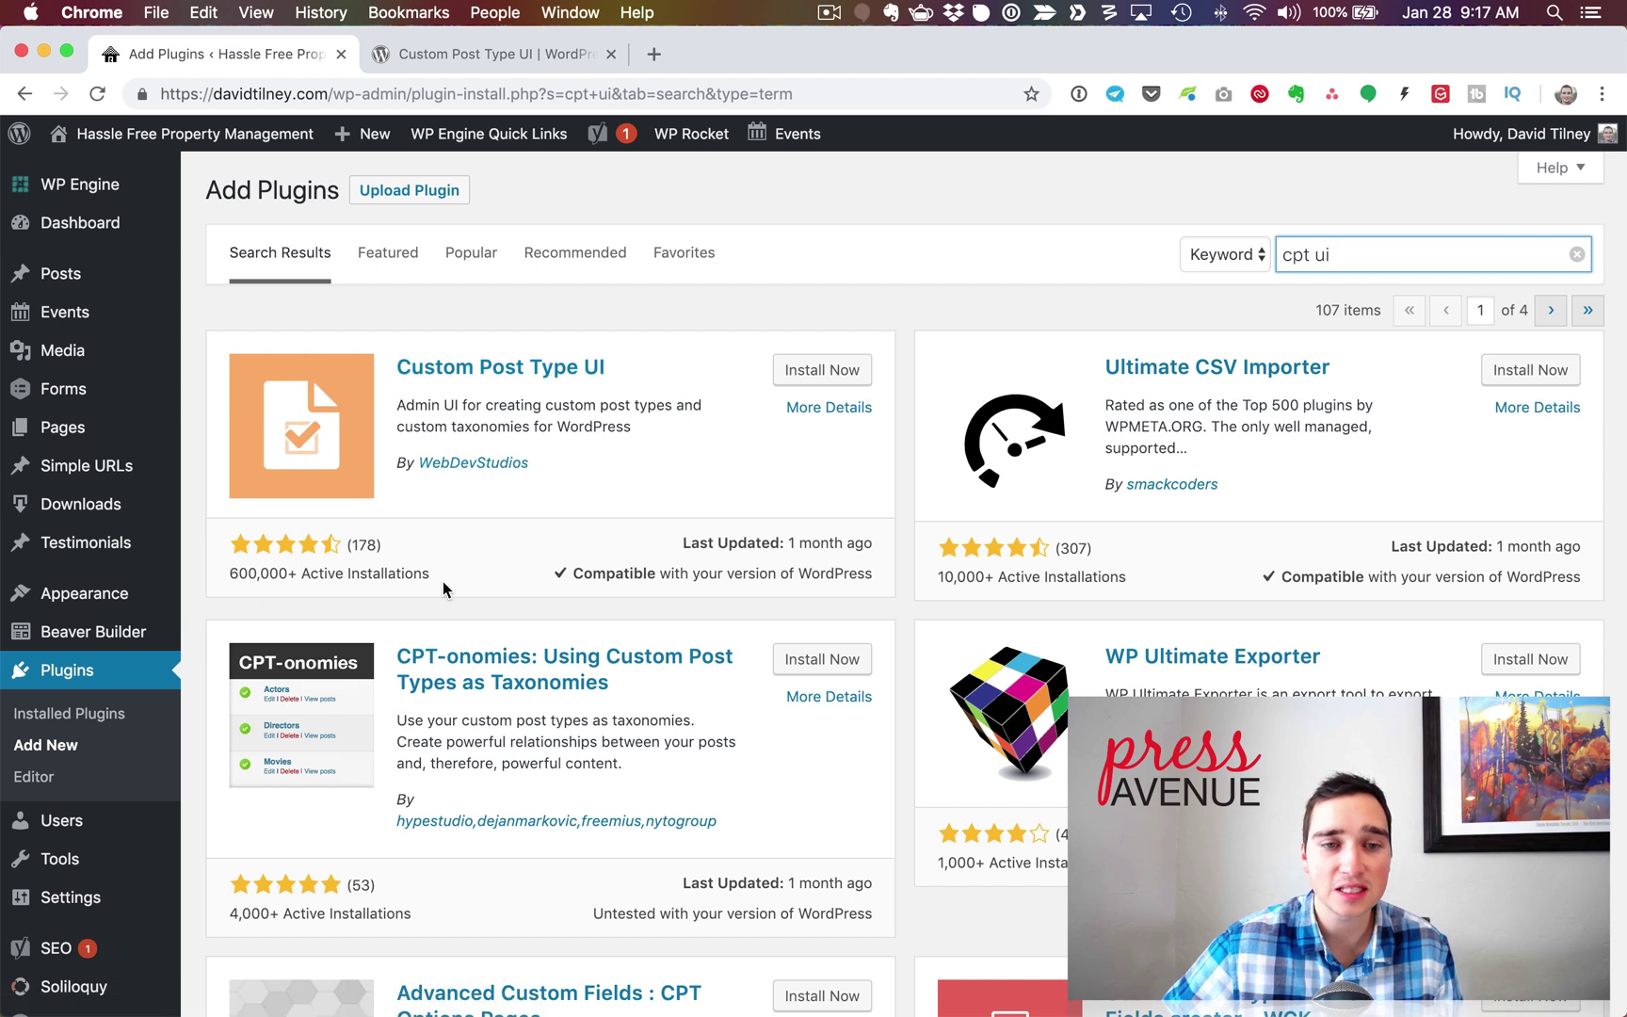
{"action": "left_click", "coordinate": [839, 380]}
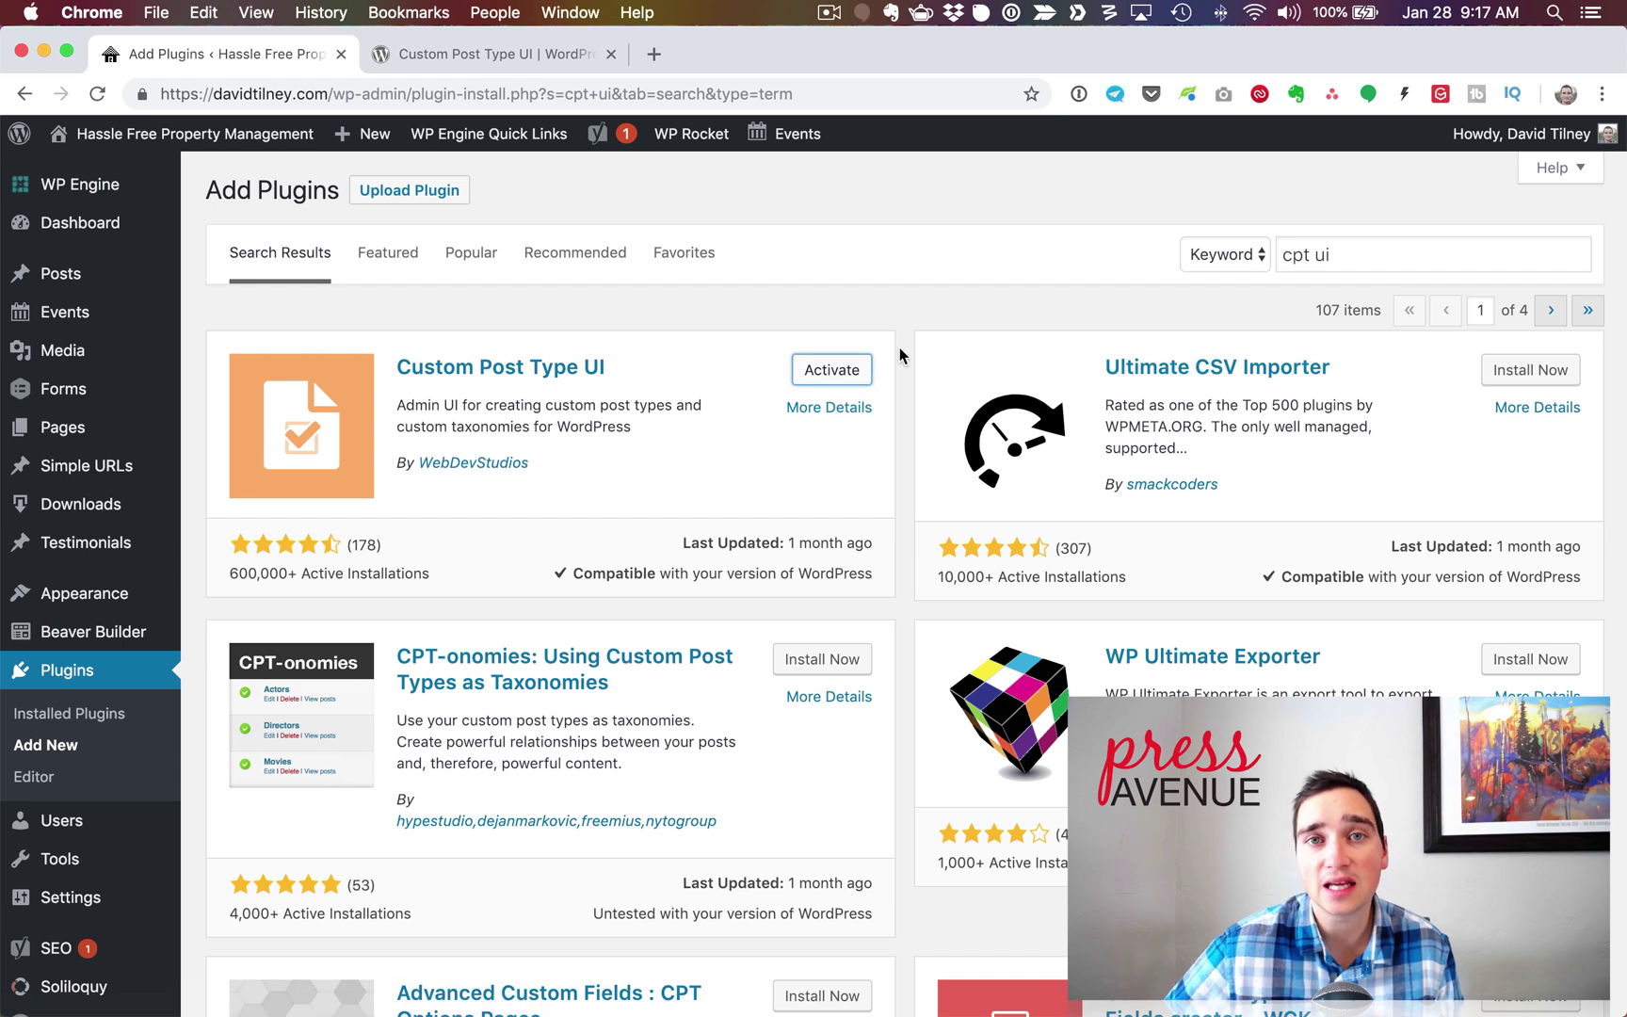
- Activate Custom Post Type UI and scroll through its 1.6.1 welcome page
{"action": "left_click", "coordinate": [845, 370]}
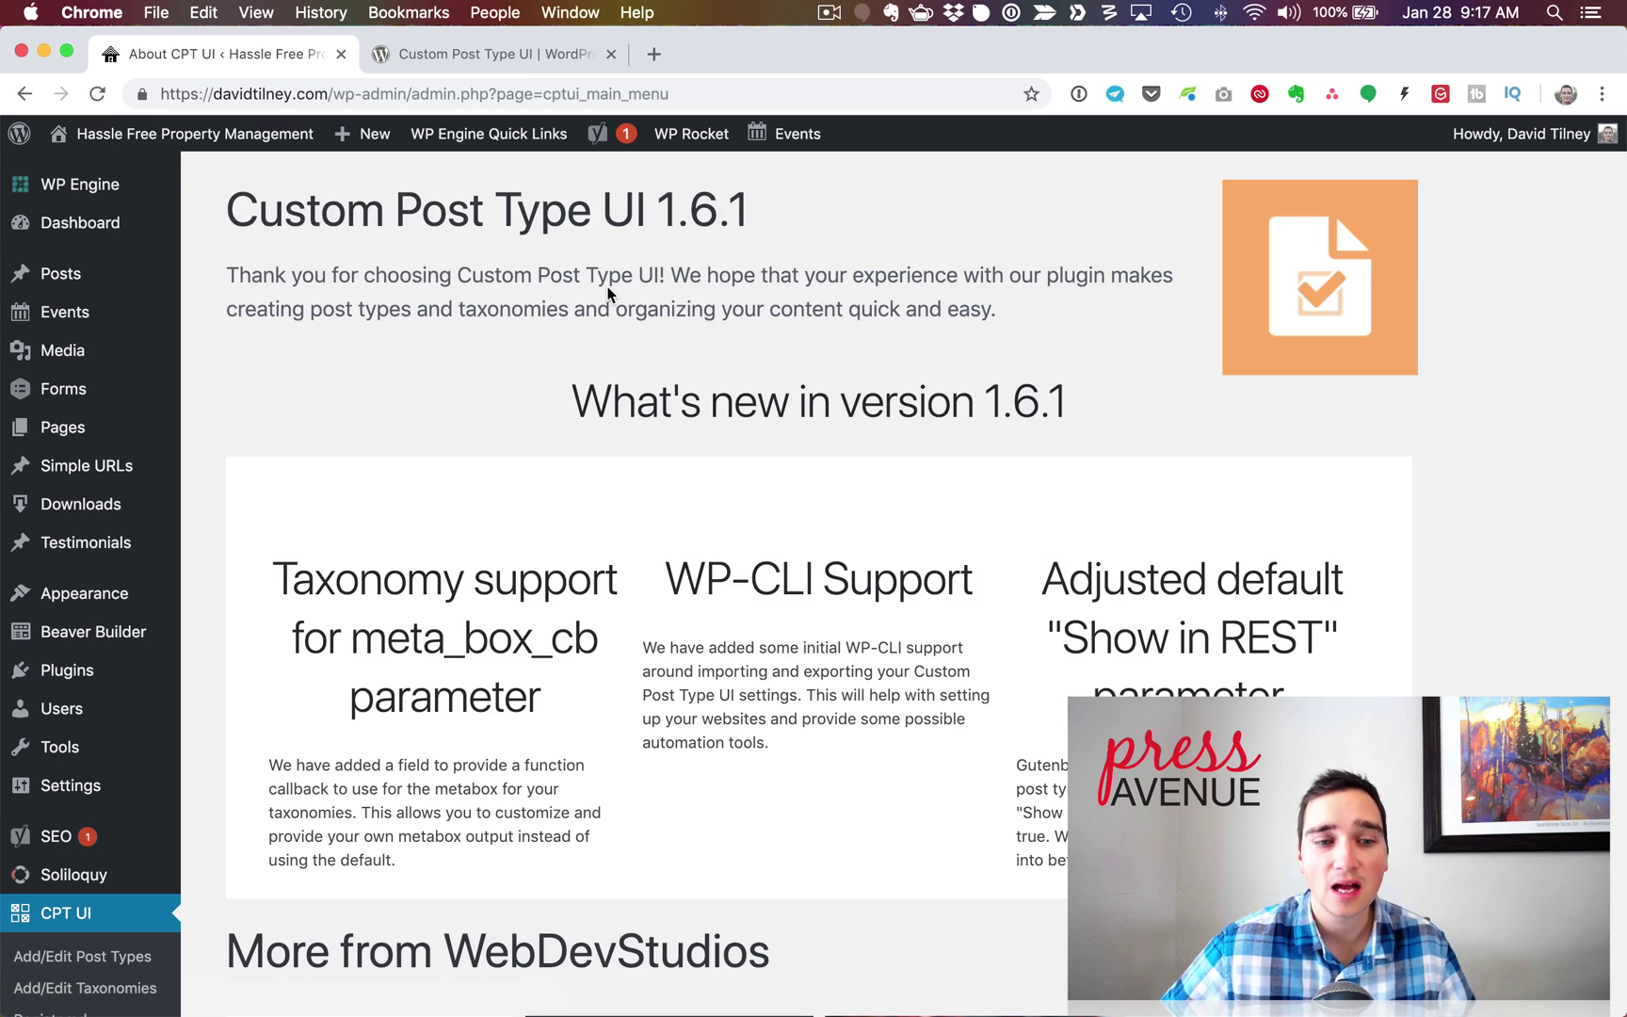
{"action": "left_click_drag", "start_coordinate": [224, 209], "coordinate": [922, 226]}
{"action": "left_click", "coordinate": [922, 226]}
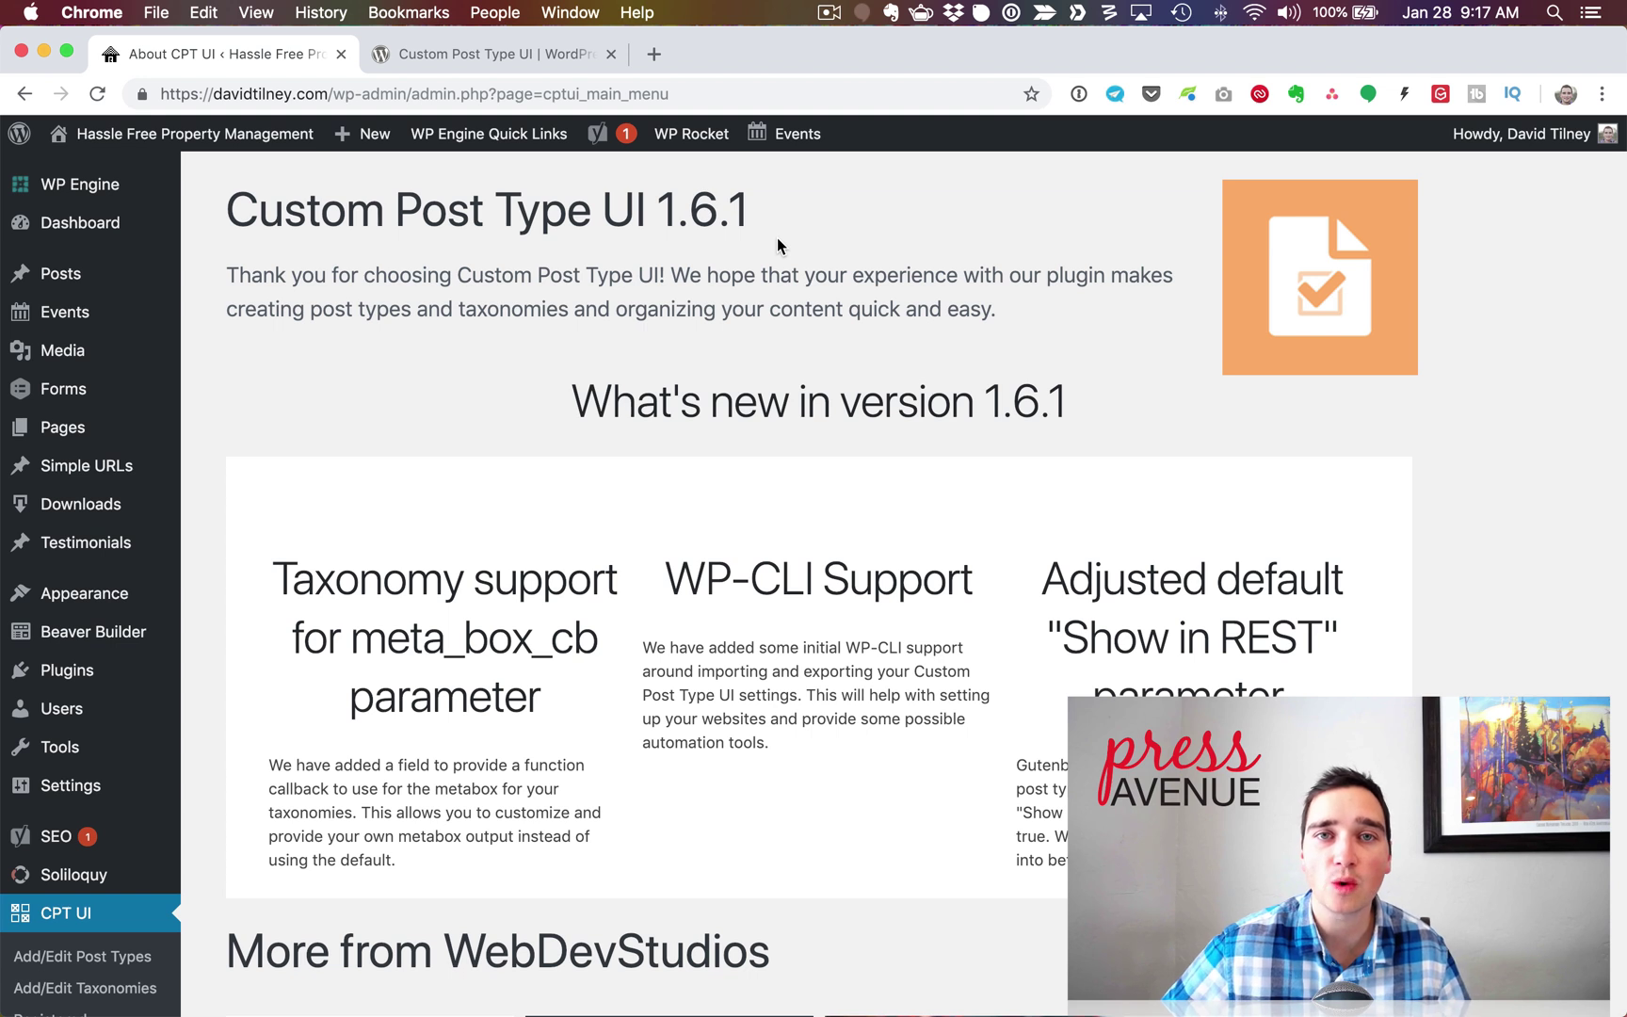
{"action": "left_click_drag", "start_coordinate": [539, 276], "coordinate": [552, 275]}
{"action": "scroll", "coordinate": [965, 392], "scroll_direction": "down", "scroll_amount": 2}
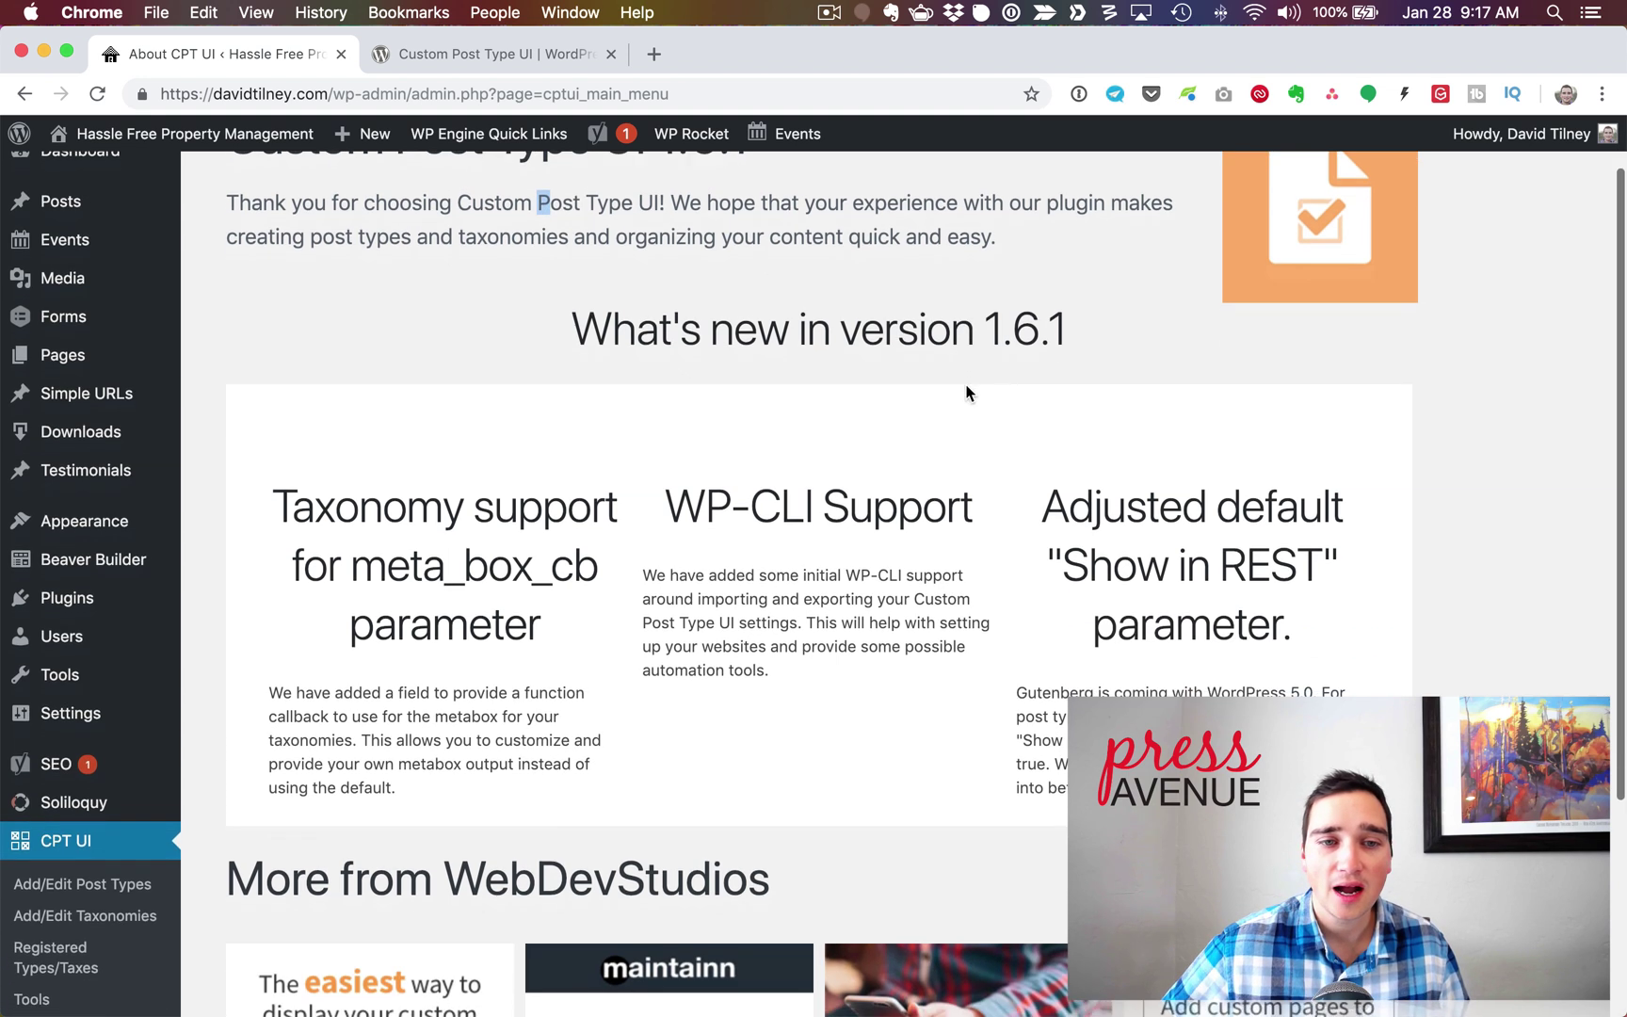
{"action": "scroll", "coordinate": [966, 392], "scroll_direction": "down", "scroll_amount": 4}
{"action": "scroll", "coordinate": [517, 632], "scroll_direction": "down", "scroll_amount": 3}
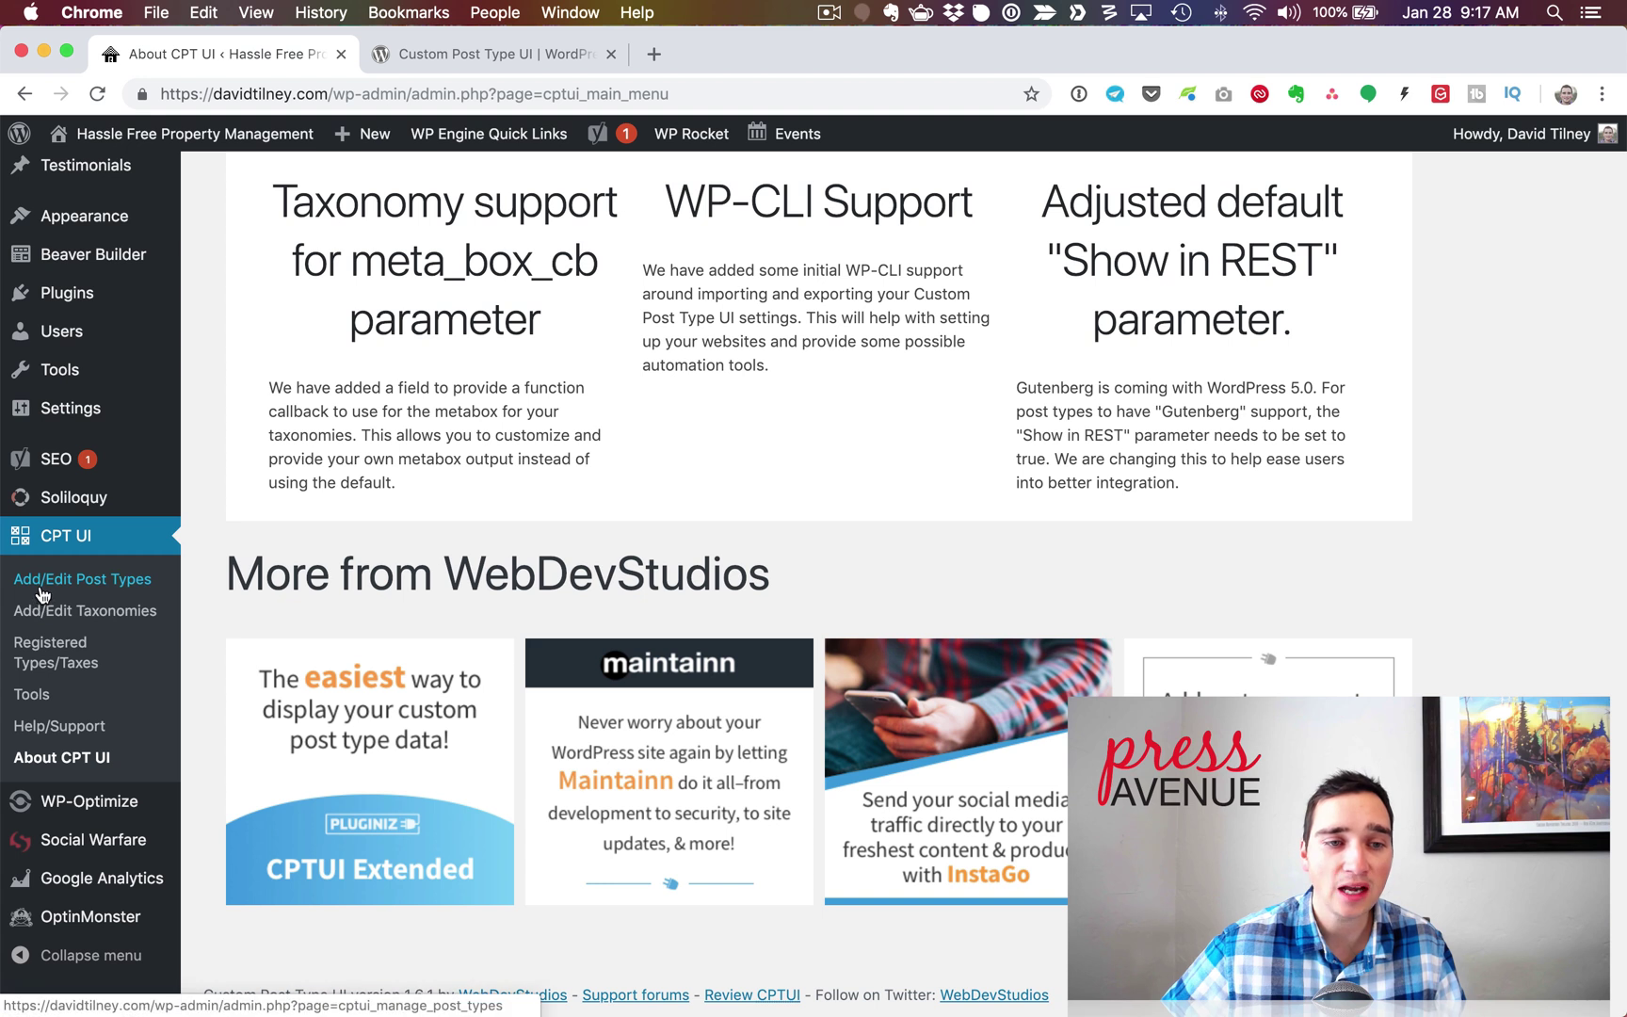
- Open the CPT UI Add/Edit Post Types form
{"action": "left_click", "coordinate": [122, 588]}
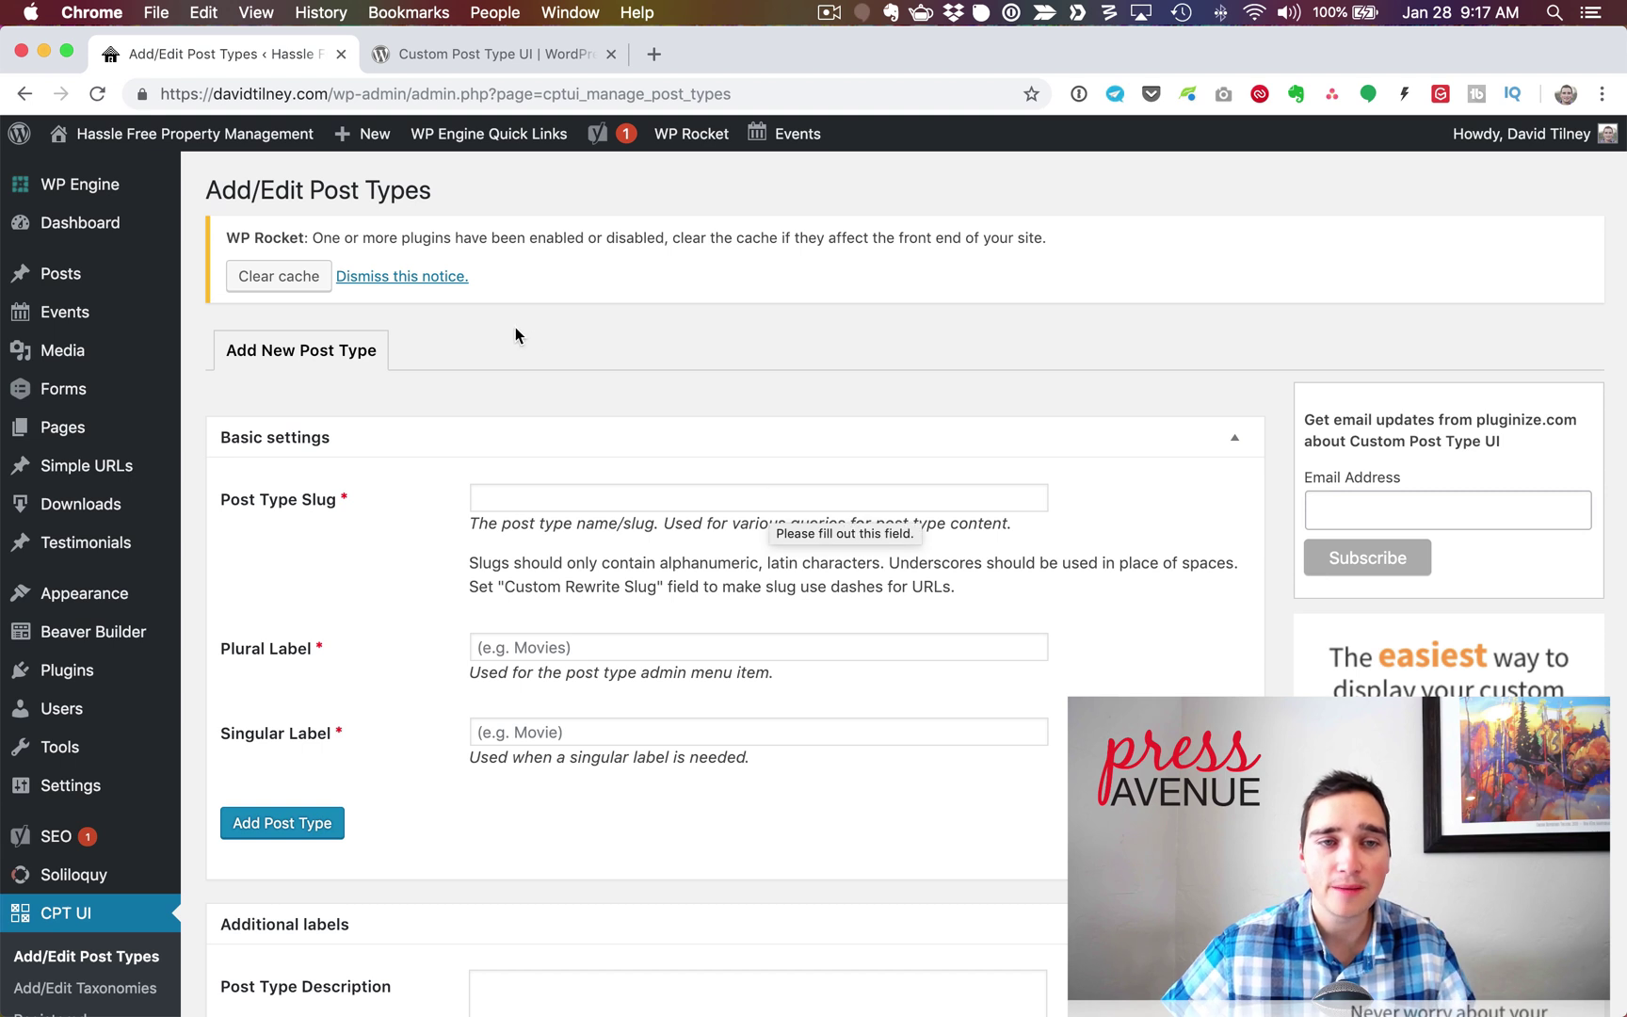
{"action": "left_click_drag", "start_coordinate": [254, 237], "coordinate": [796, 241]}
{"action": "left_click", "coordinate": [796, 241]}
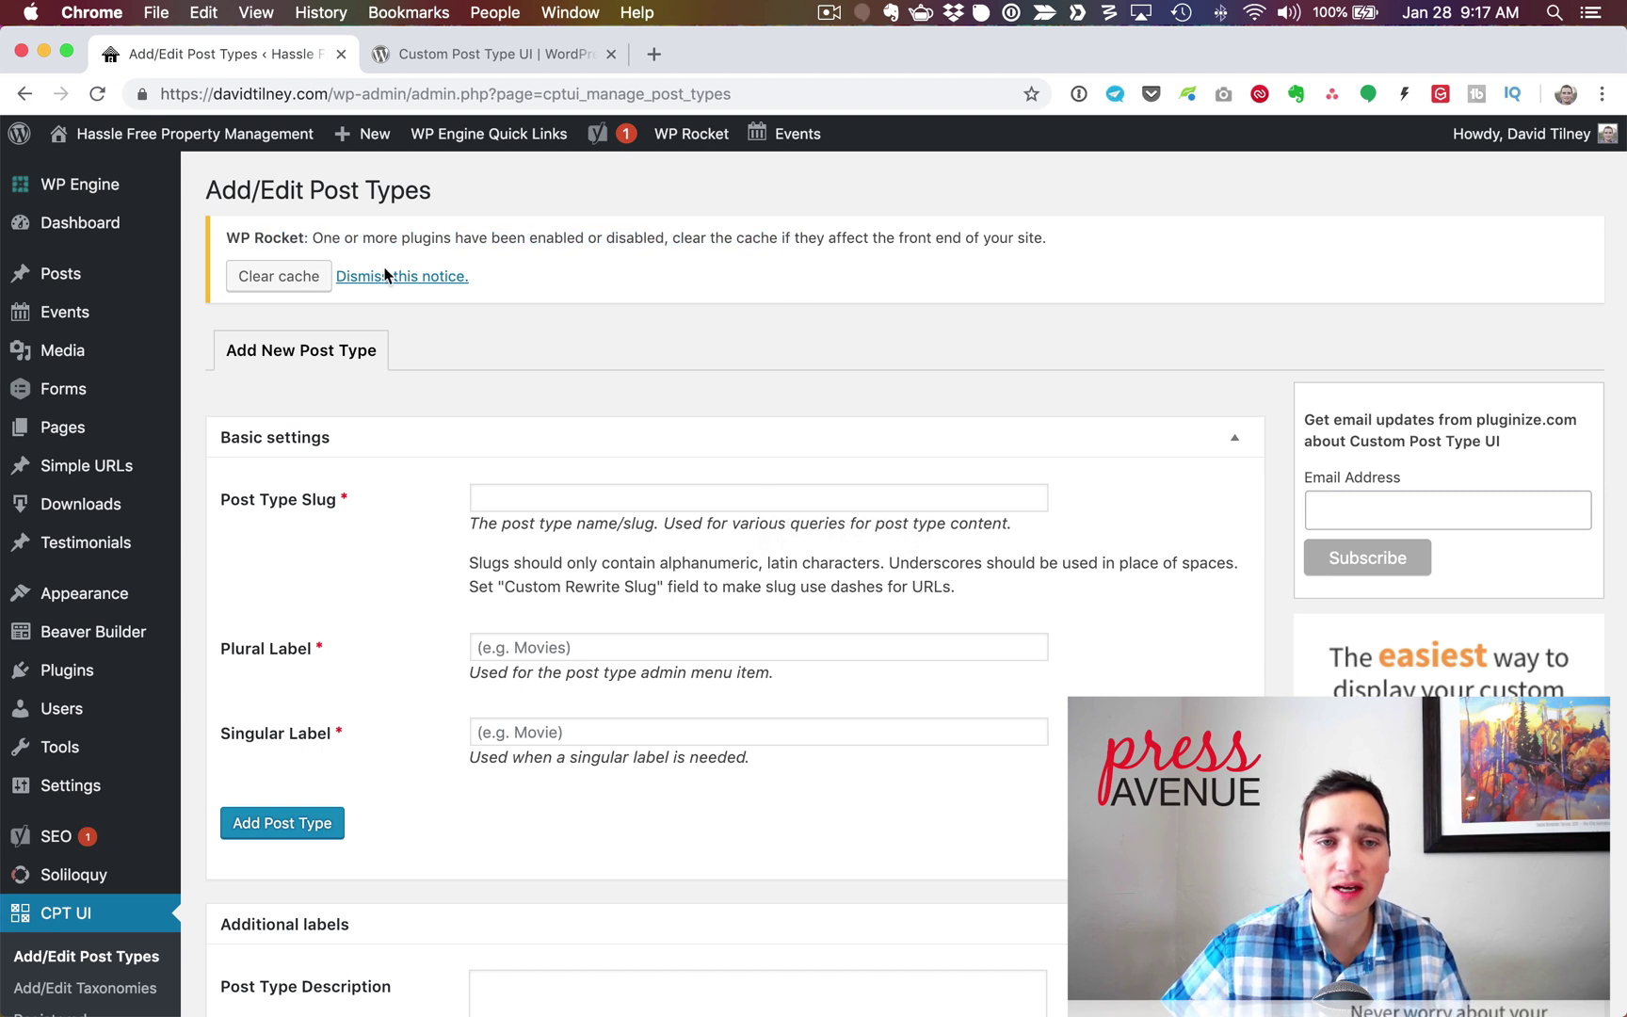
{"action": "scroll", "coordinate": [629, 372], "scroll_direction": "down", "scroll_amount": 2}
{"action": "scroll", "coordinate": [629, 372], "scroll_direction": "down", "scroll_amount": 4}
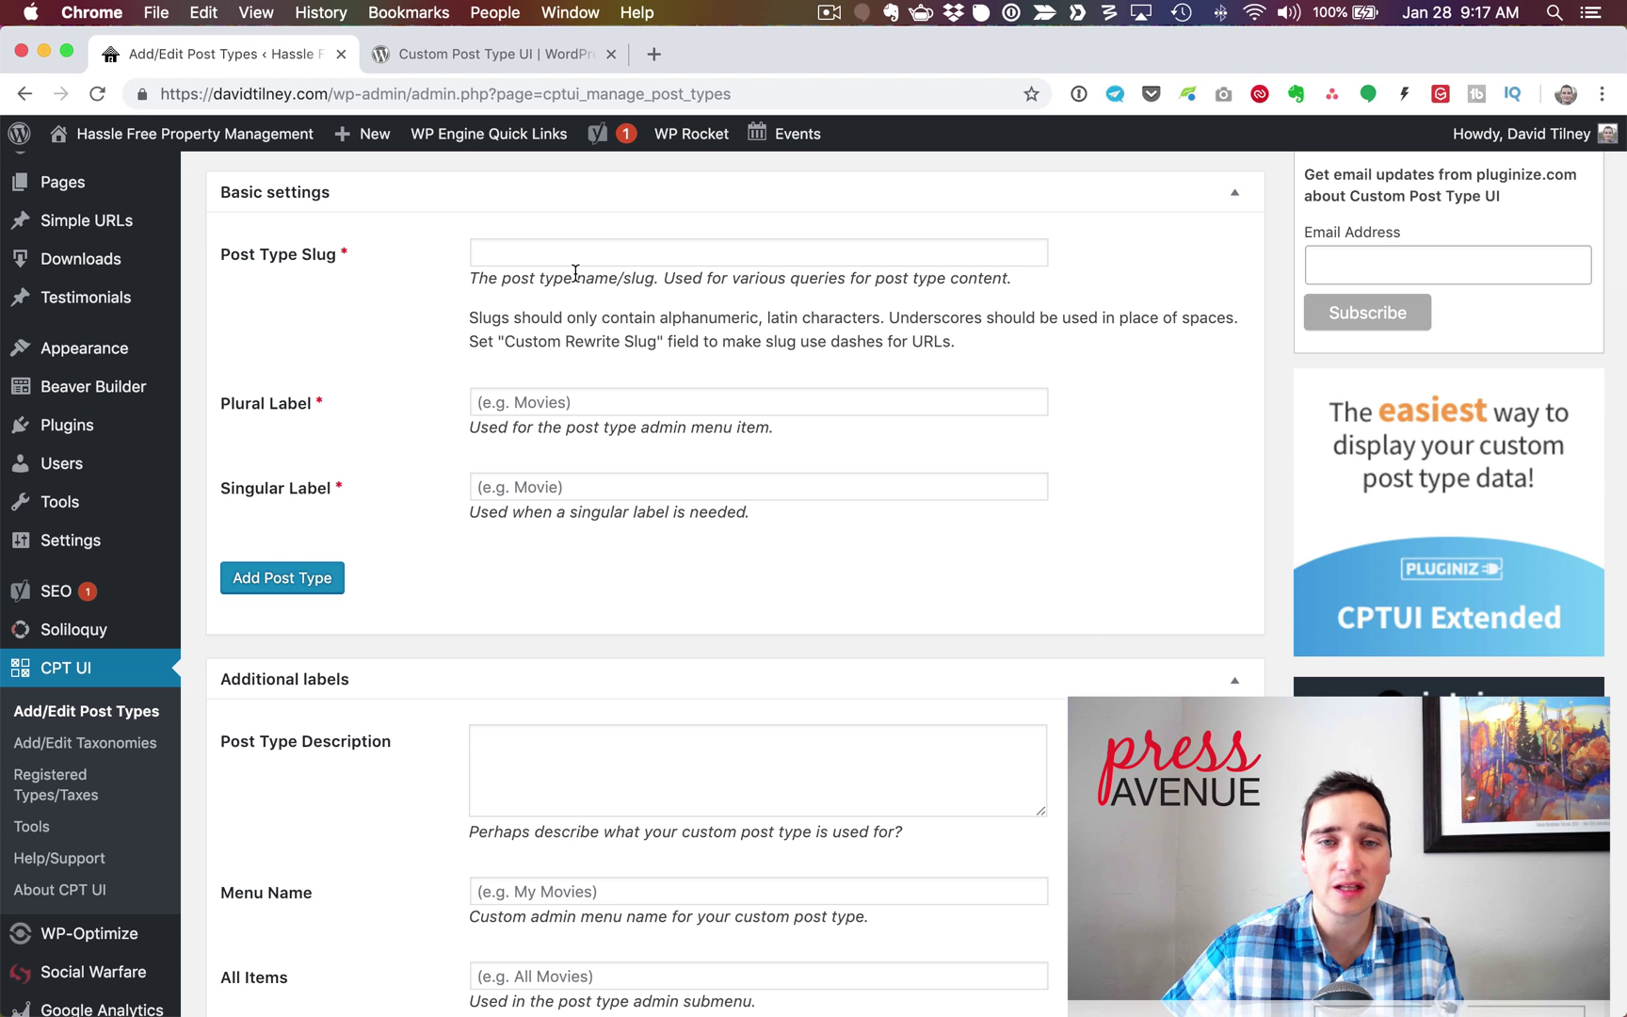
- Enter slug 'seminars', plural label 'Seminars' and singular label 'Seminar'
{"action": "left_click", "coordinate": [717, 255]}
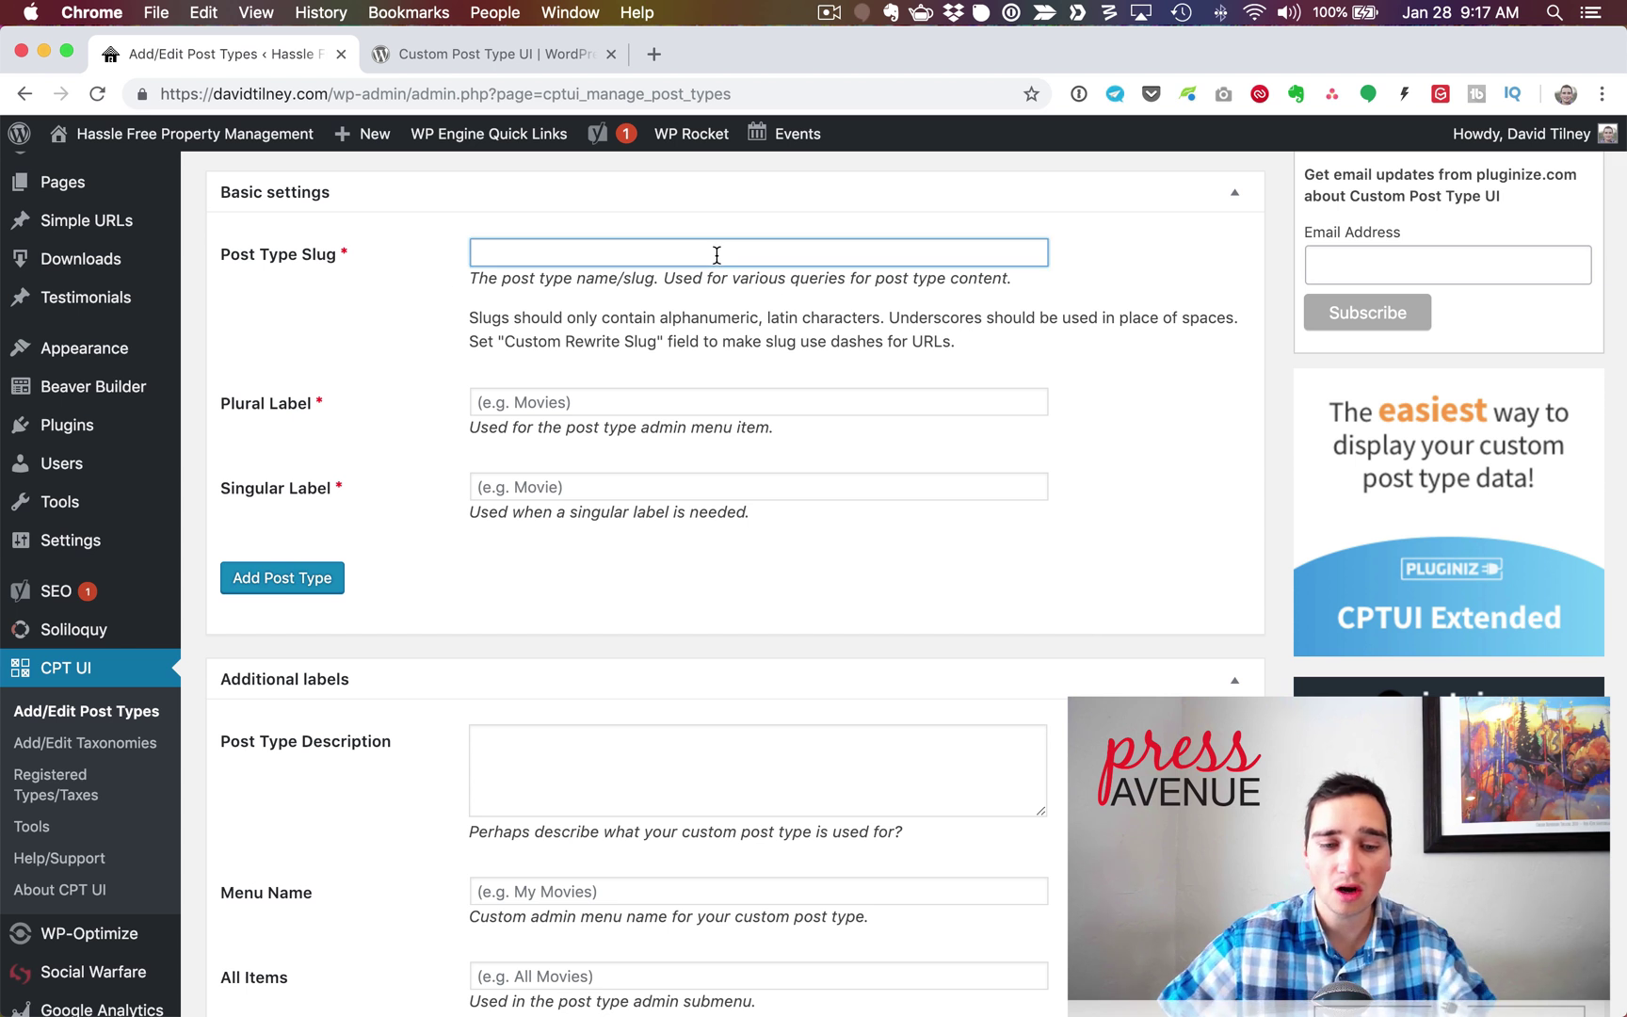
{"action": "type", "text": "seminars"}
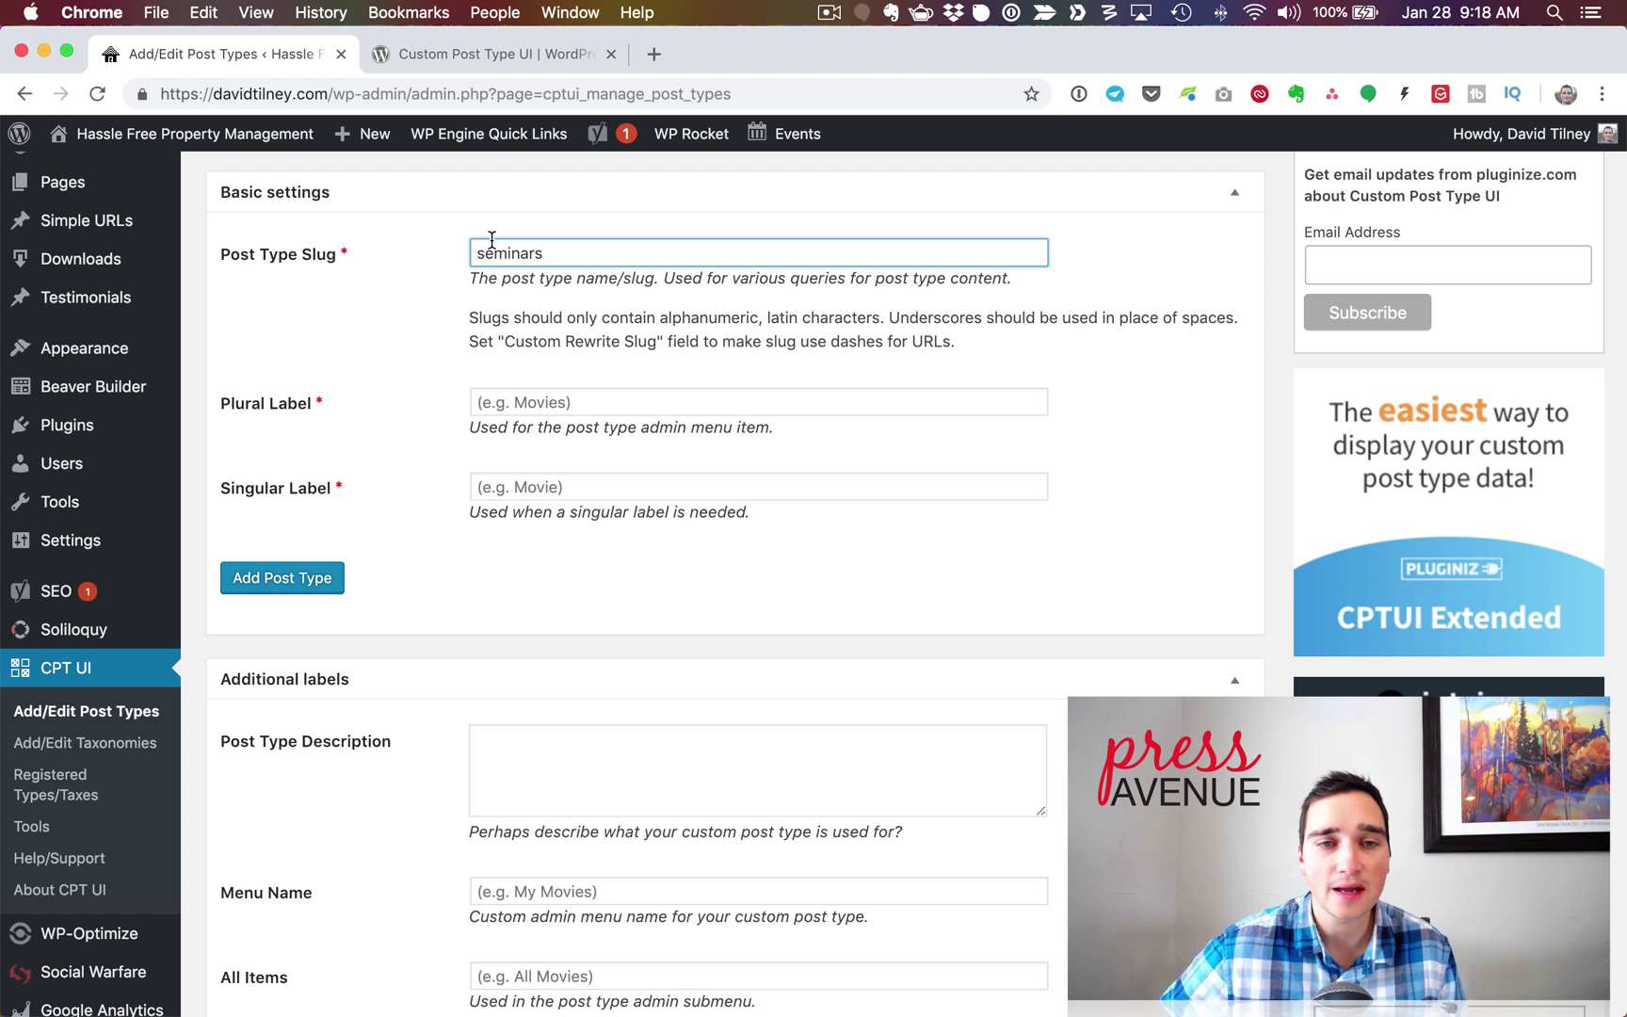
{"action": "left_click", "coordinate": [629, 399]}
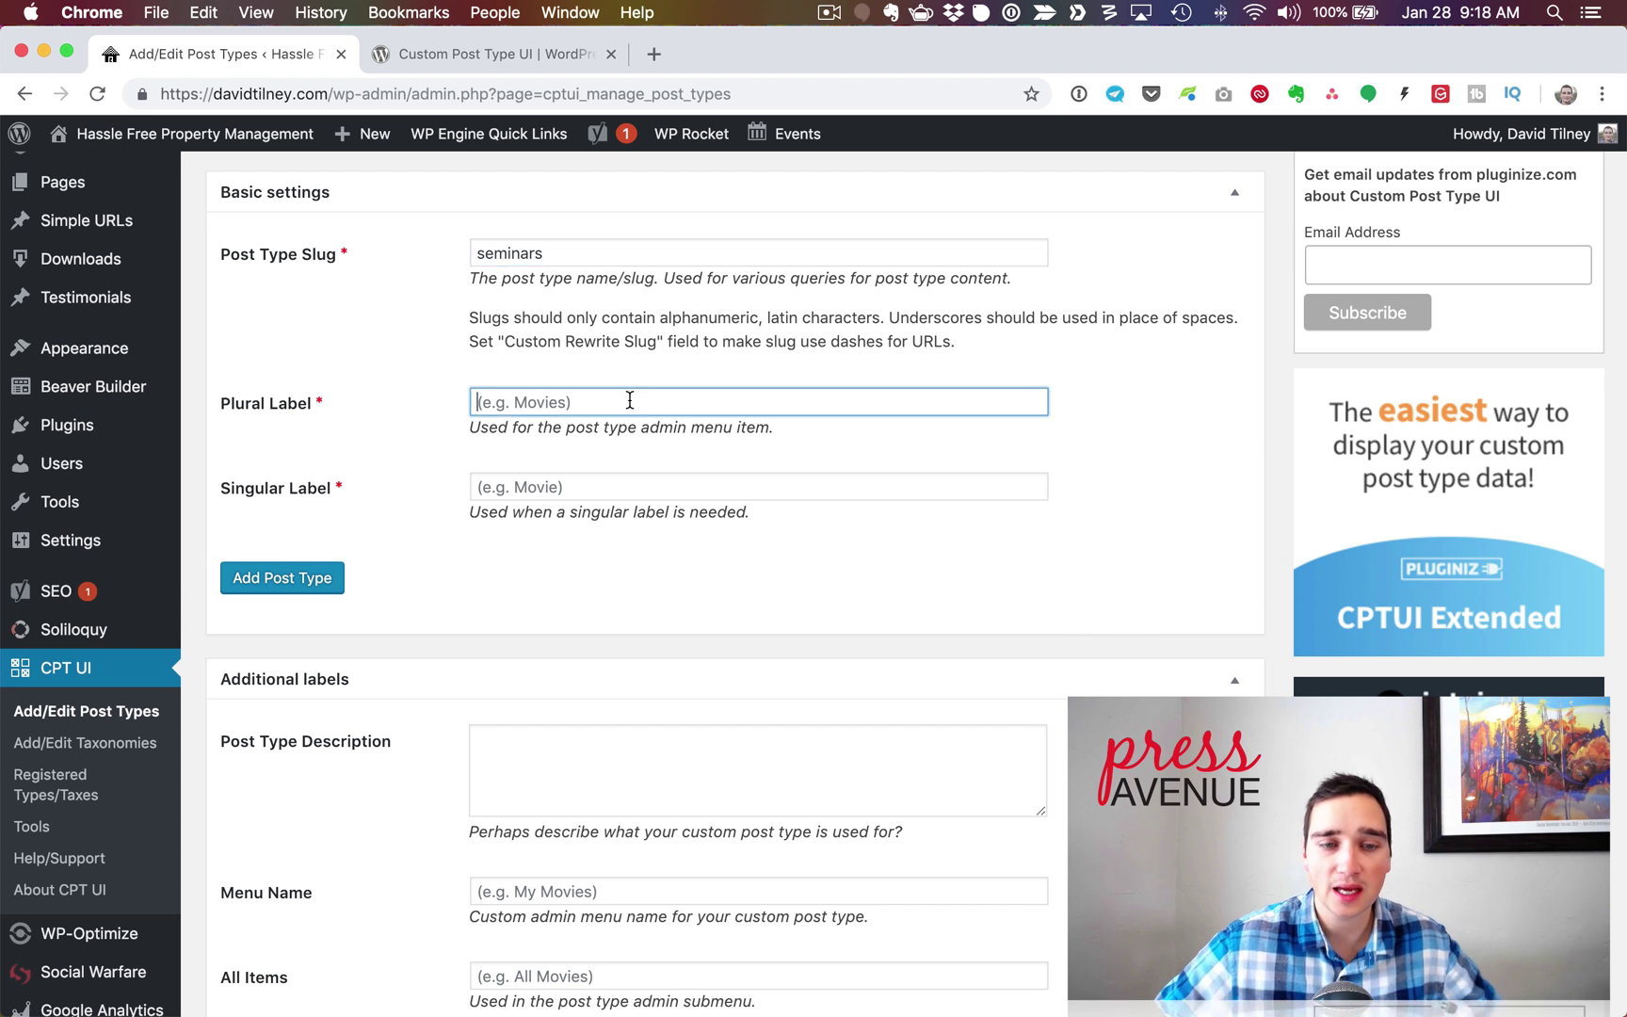
{"action": "type", "text": "Seminars"}
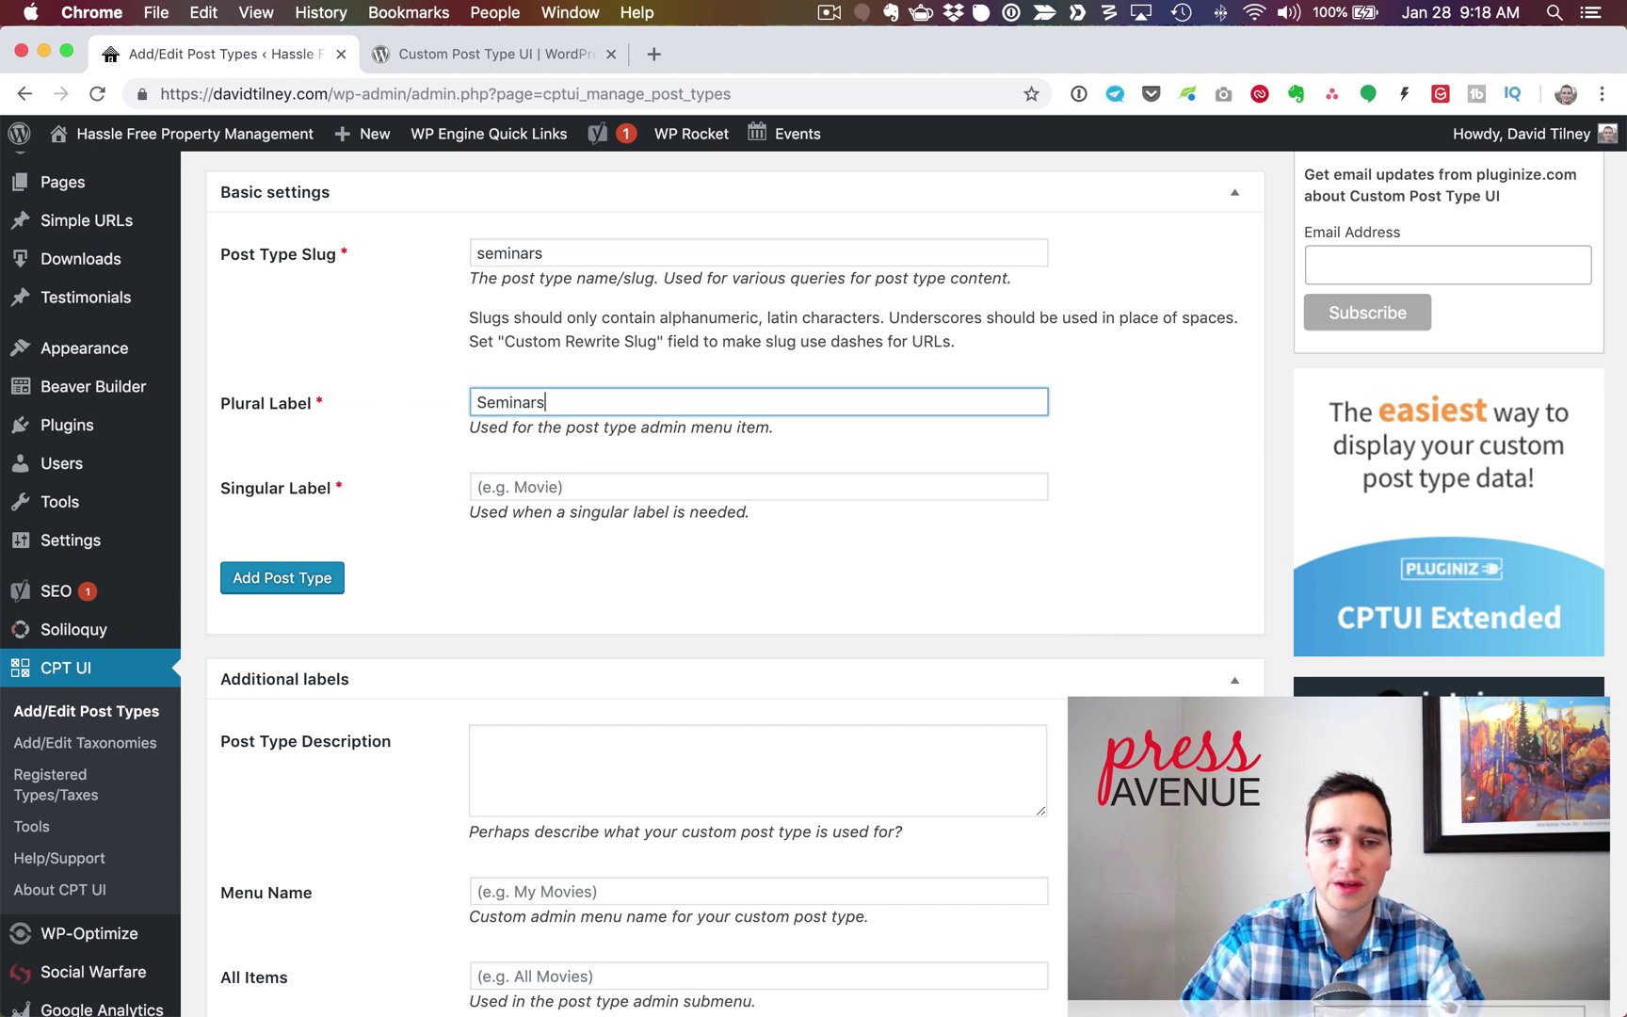
{"action": "key", "text": "Tab"}
{"action": "type", "text": "Sem"}
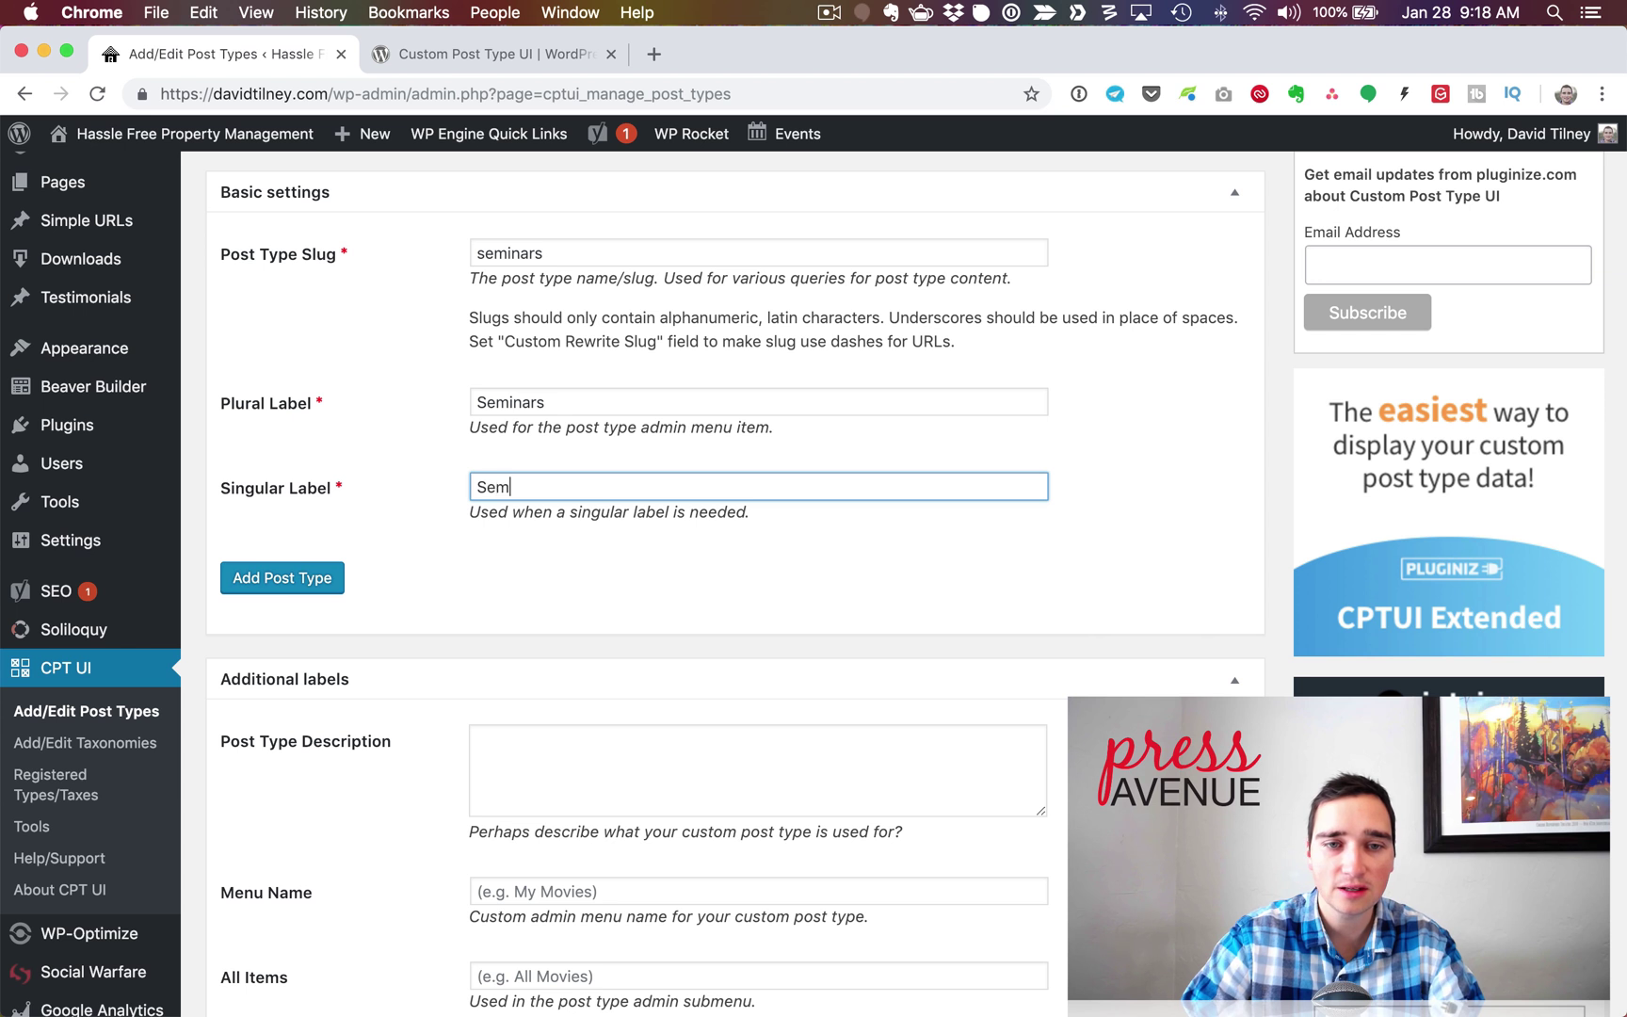
{"action": "type", "text": "inar"}
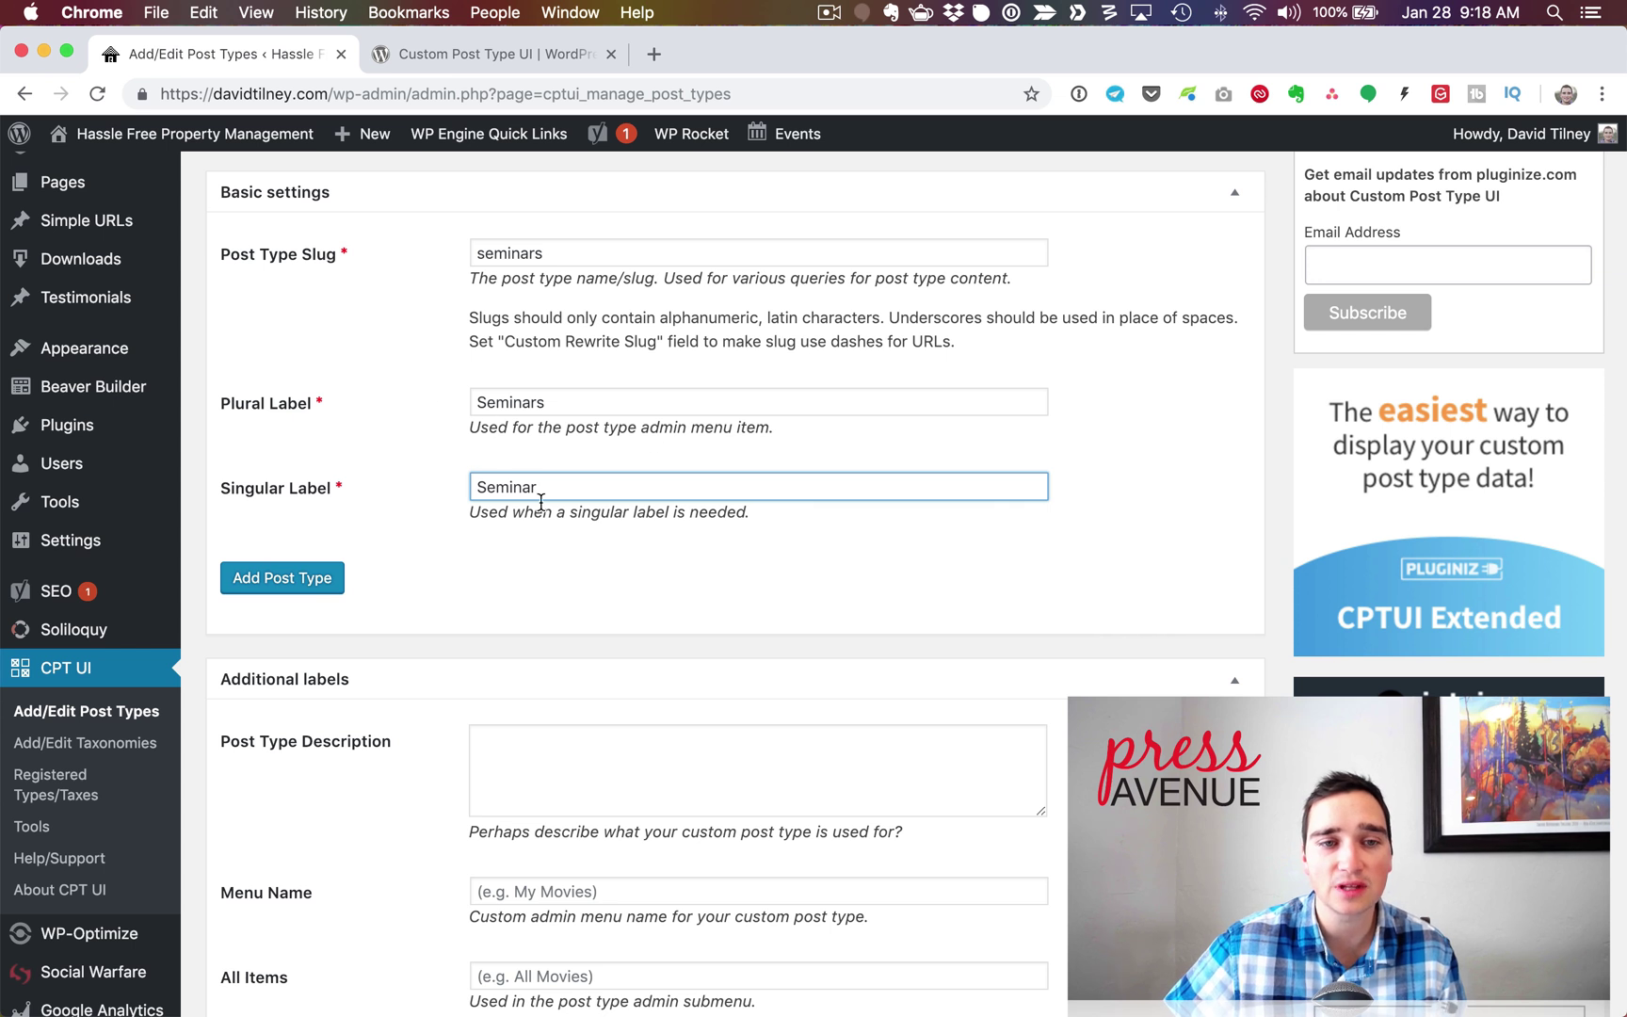
{"action": "left_click", "coordinate": [515, 403]}
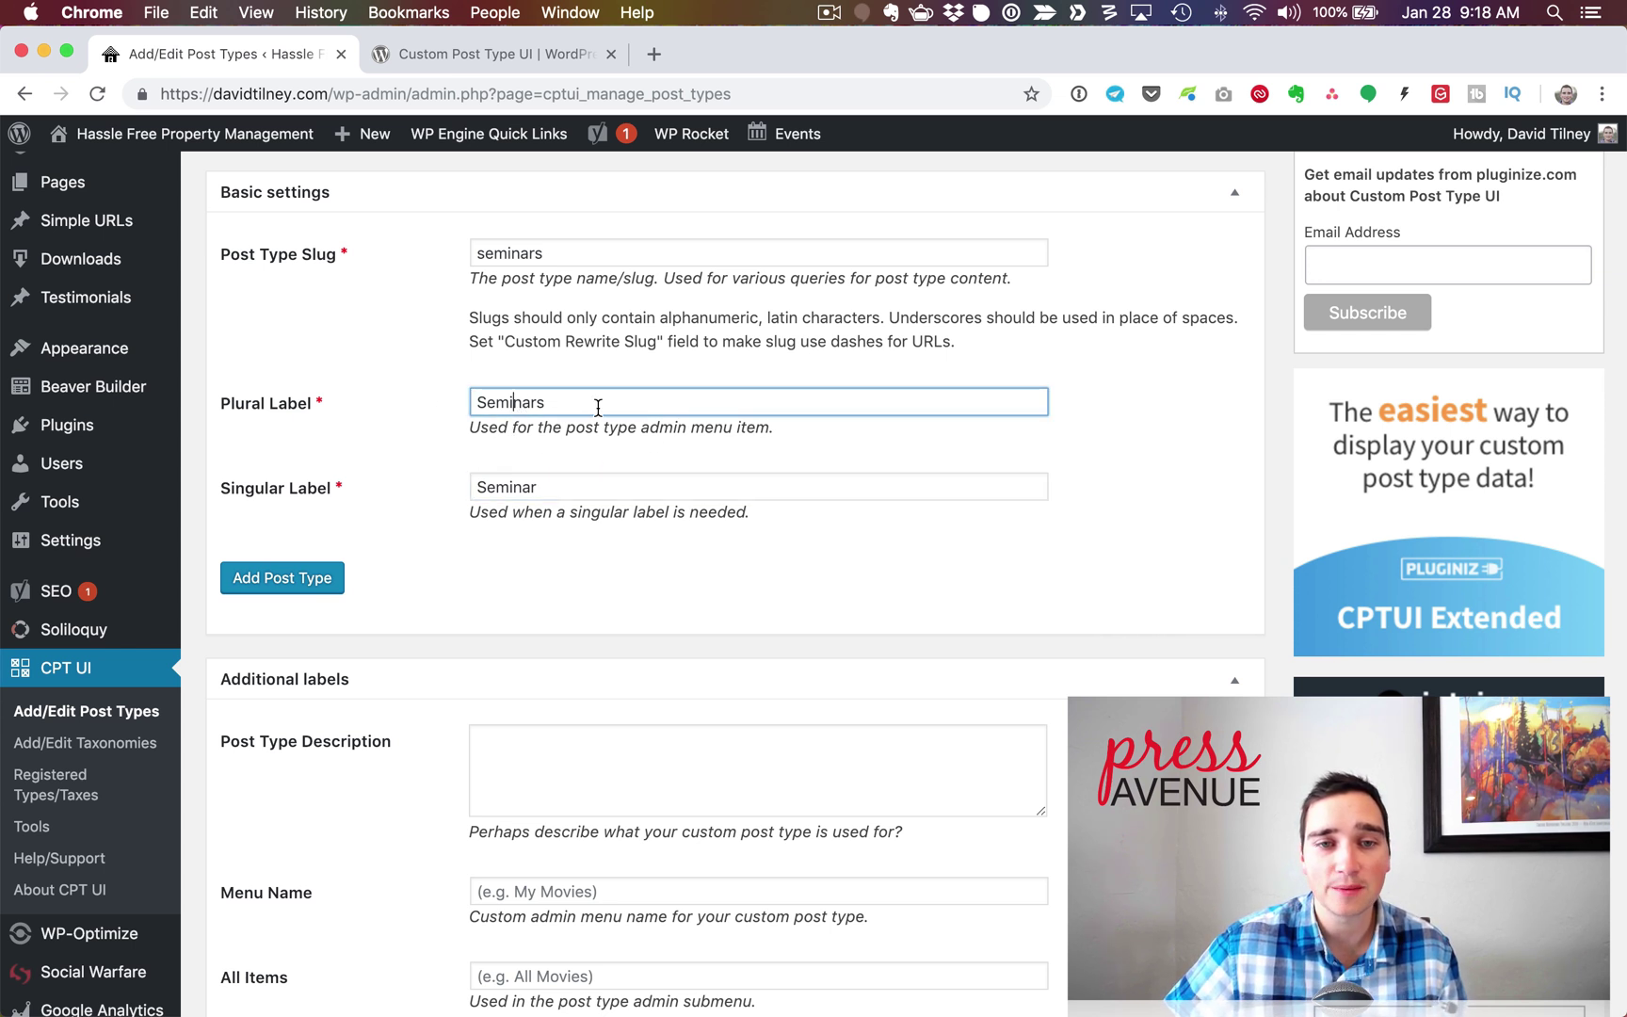
{"action": "left_click", "coordinate": [623, 486]}
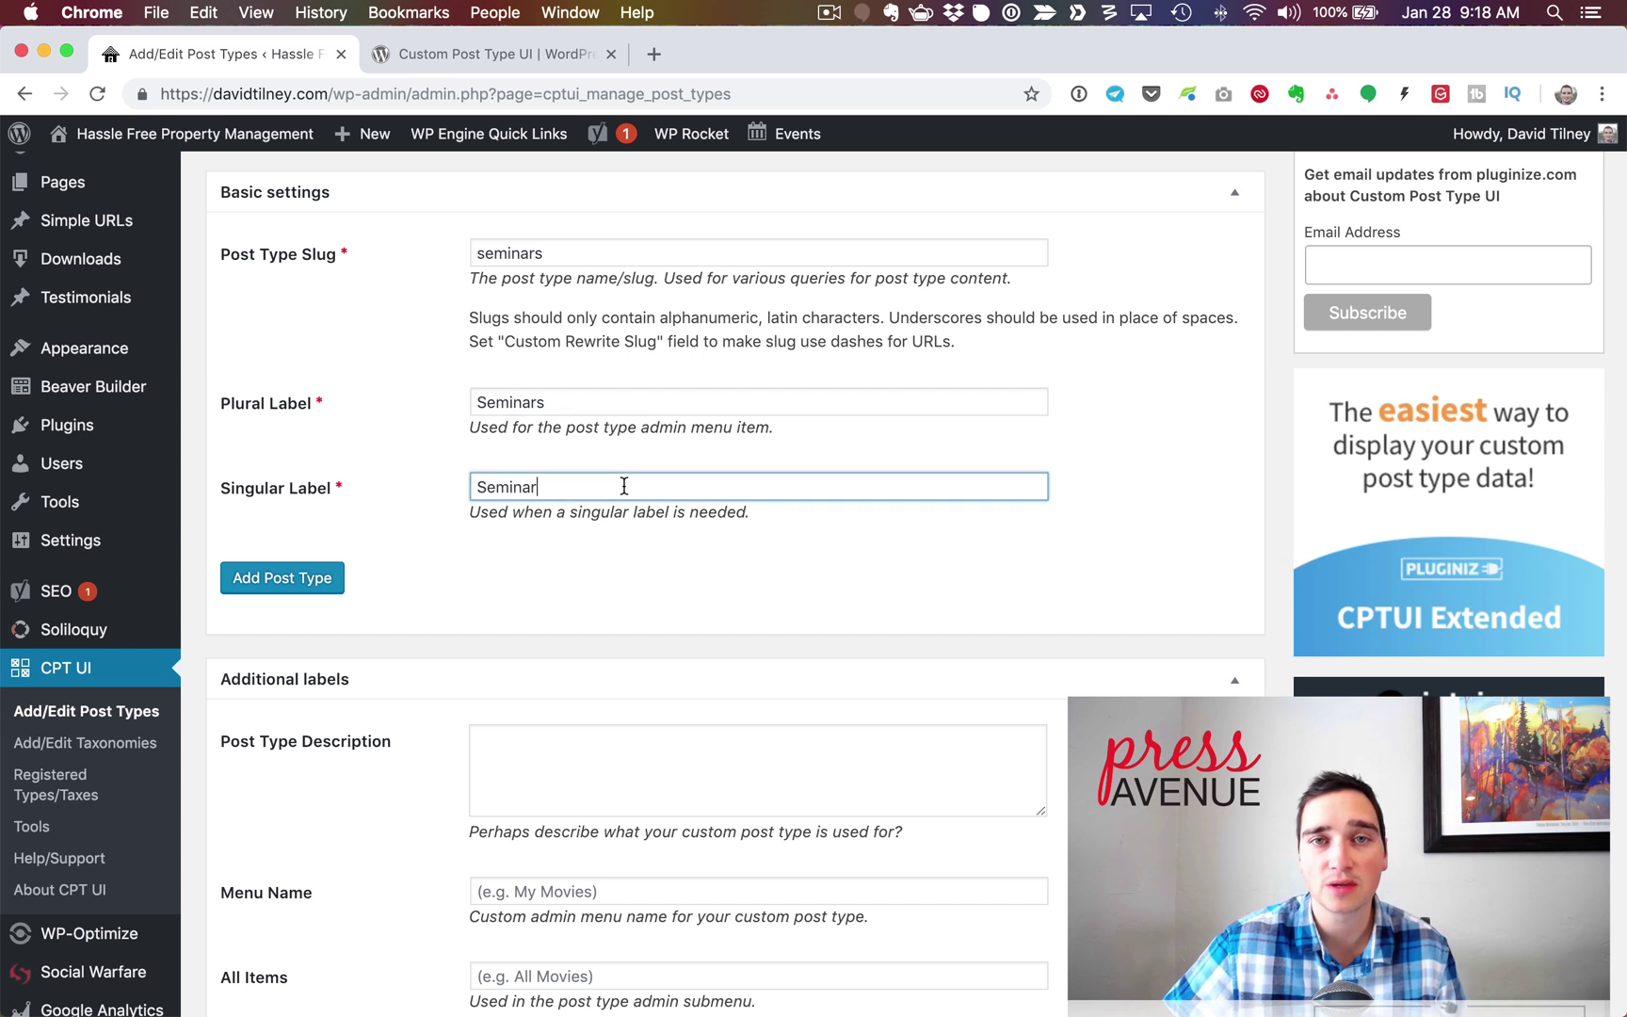
- Enter 'Add New Event Seminar' in the Add New field under Additional labels
{"action": "scroll", "coordinate": [730, 411], "scroll_direction": "down", "scroll_amount": 5}
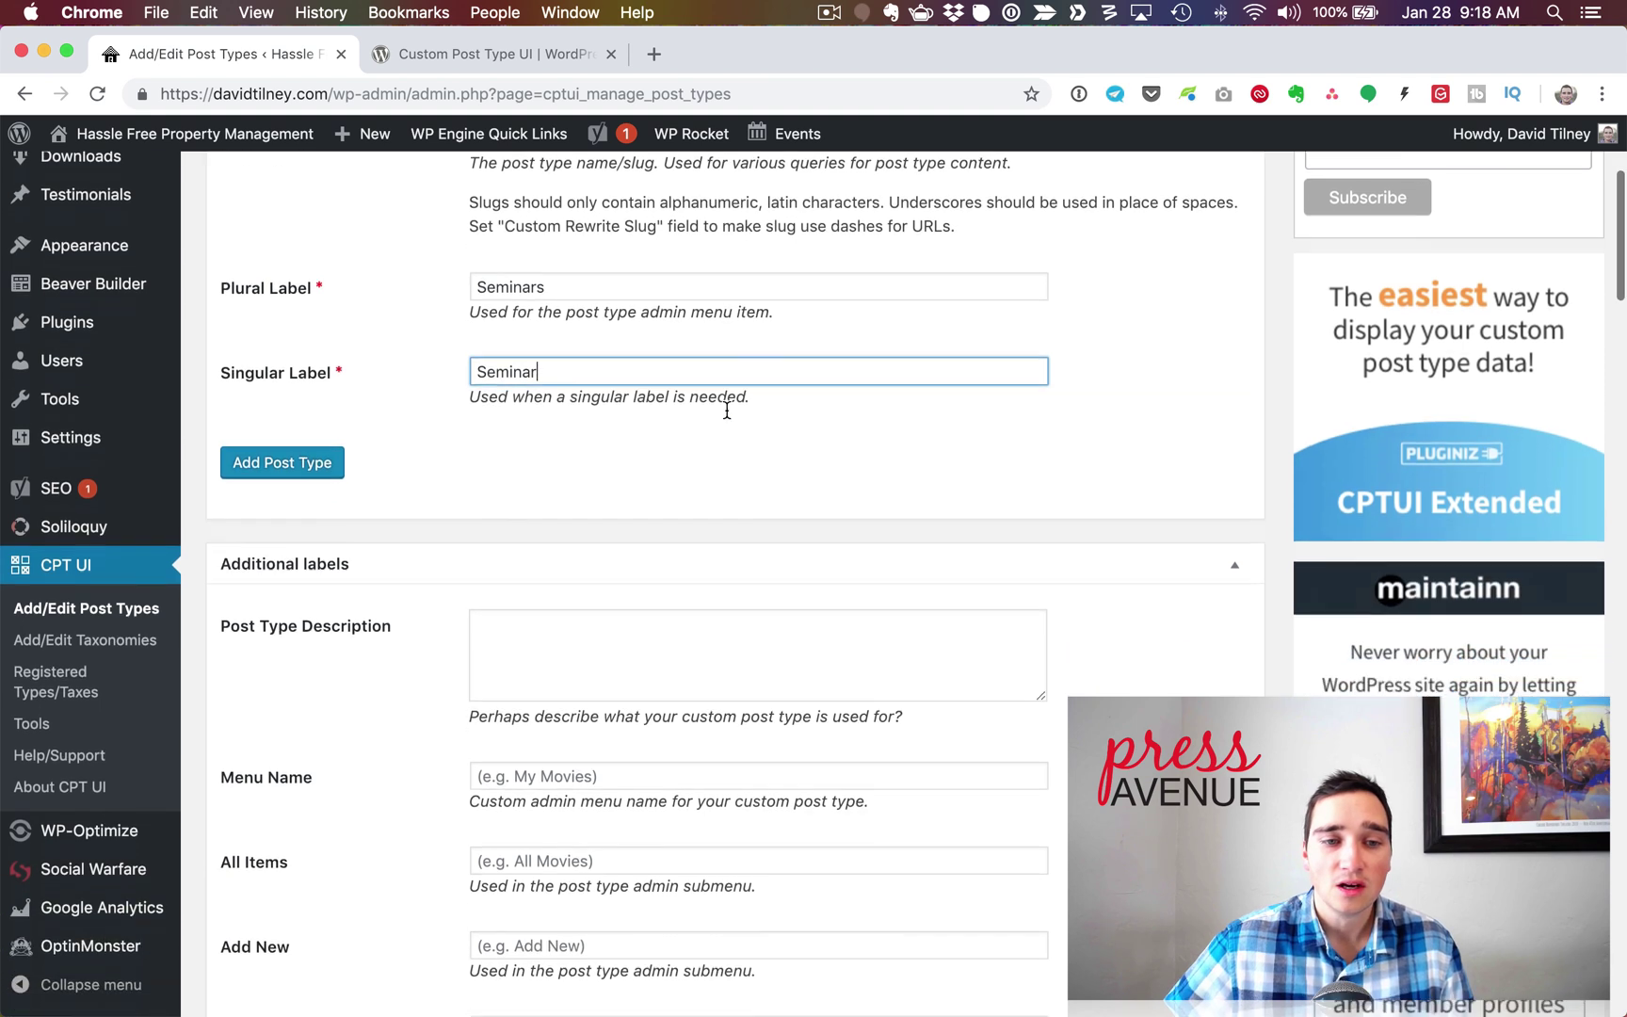
{"action": "left_click", "coordinate": [553, 424]}
{"action": "scroll", "coordinate": [364, 426], "scroll_direction": "down", "scroll_amount": 2}
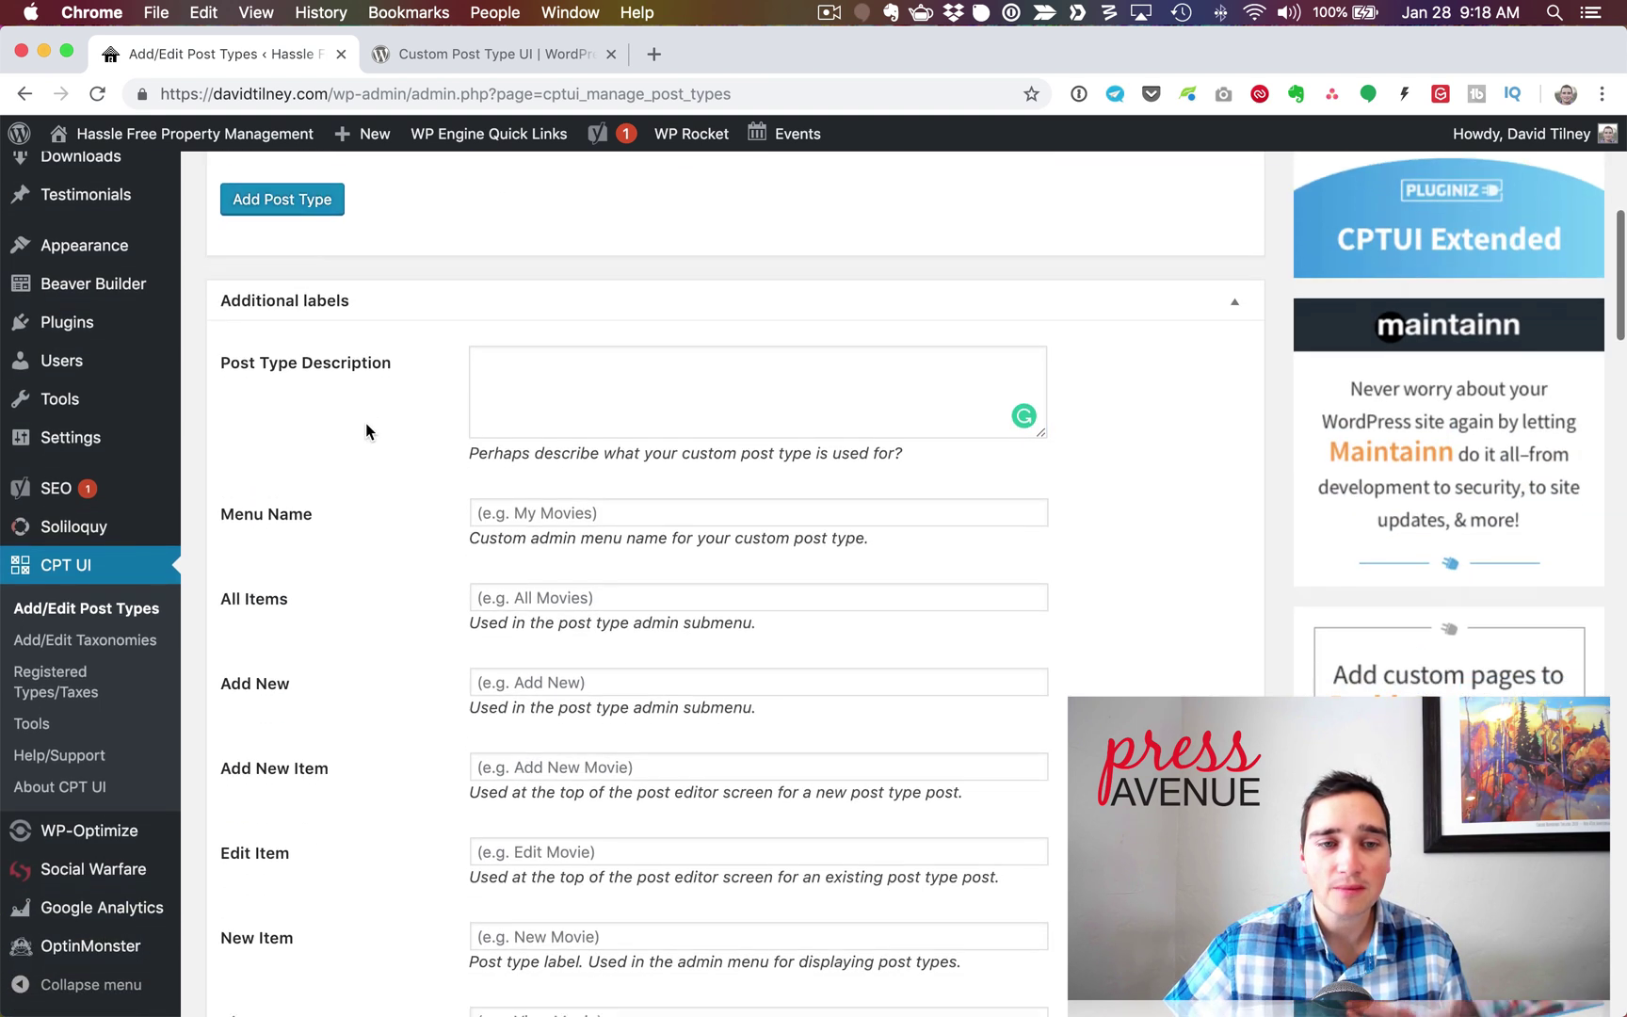
{"action": "scroll", "coordinate": [366, 425], "scroll_direction": "down", "scroll_amount": 6}
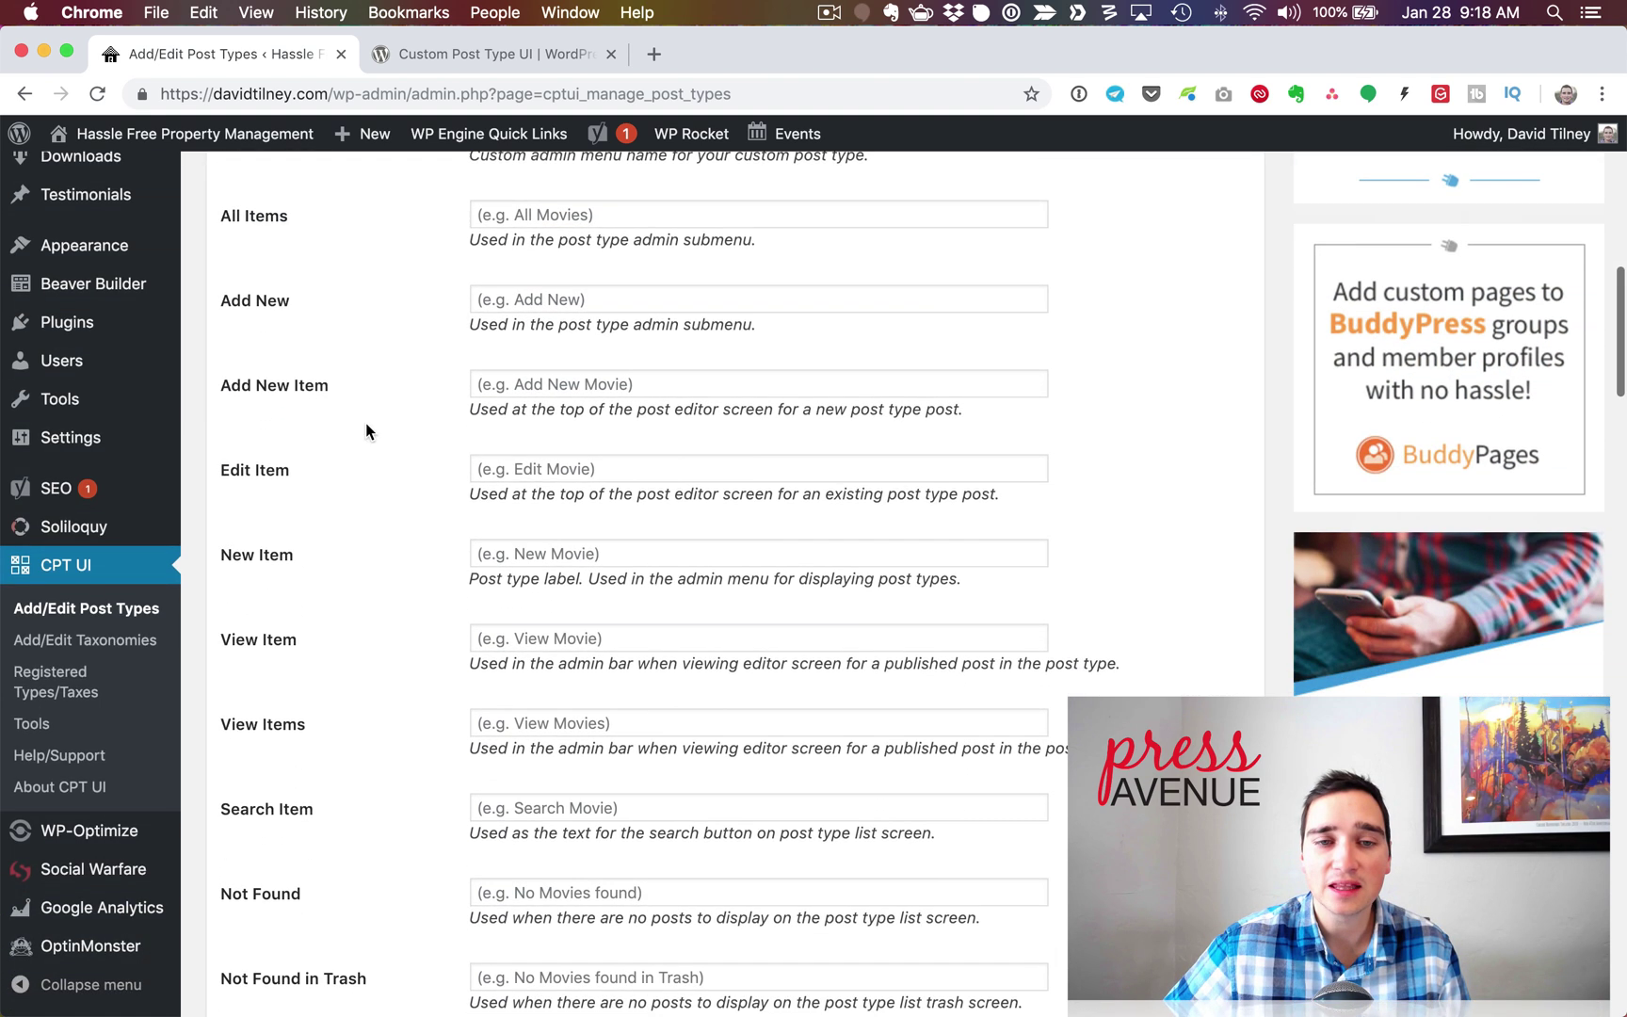
{"action": "scroll", "coordinate": [365, 429], "scroll_direction": "down", "scroll_amount": 2}
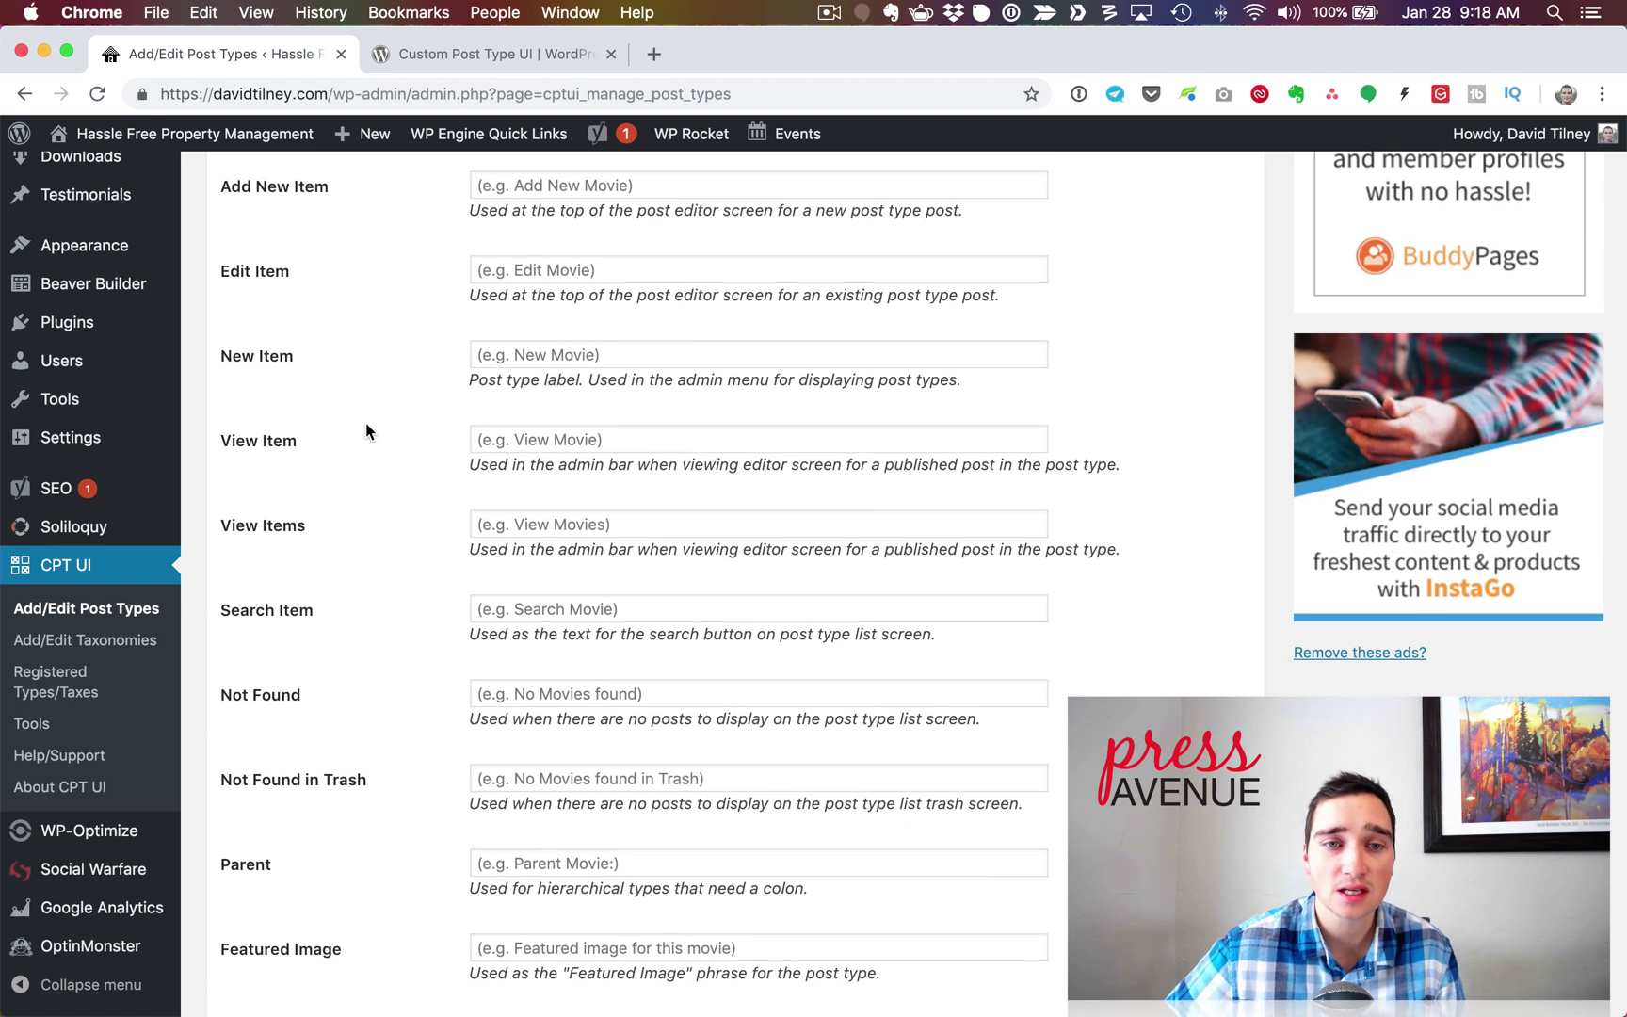
{"action": "scroll", "coordinate": [365, 424], "scroll_direction": "up", "scroll_amount": 14}
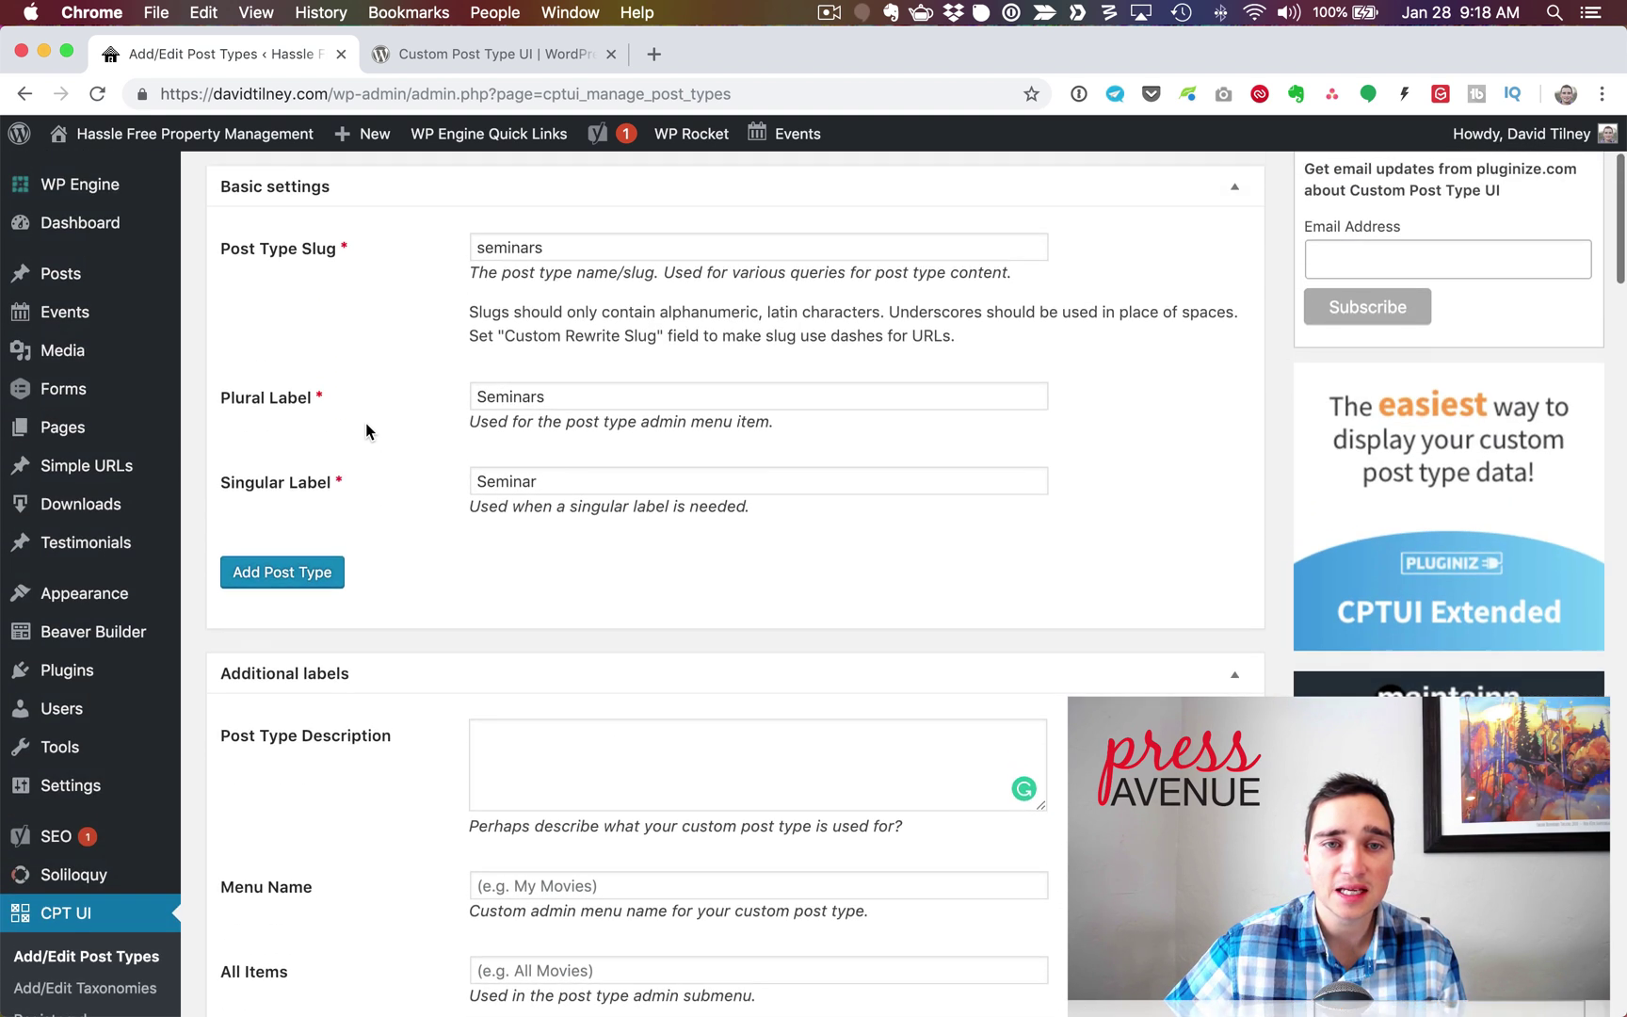
{"action": "scroll", "coordinate": [530, 441], "scroll_direction": "down", "scroll_amount": 7}
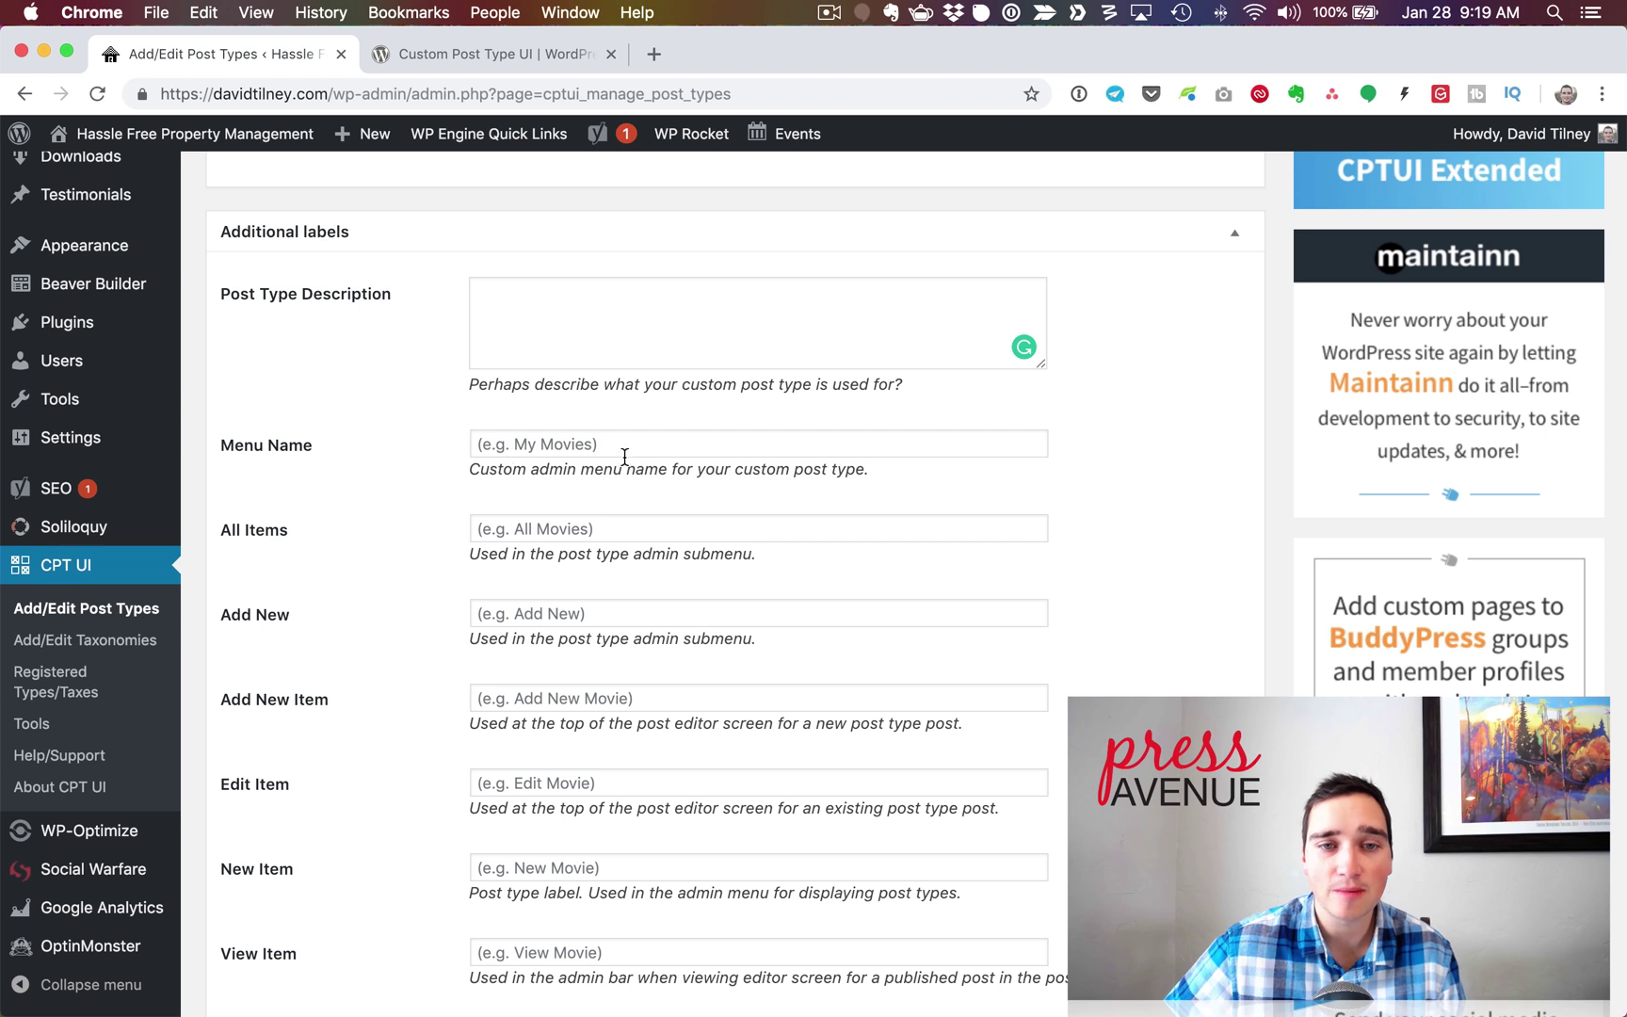
{"action": "scroll", "coordinate": [624, 457], "scroll_direction": "down", "scroll_amount": 4}
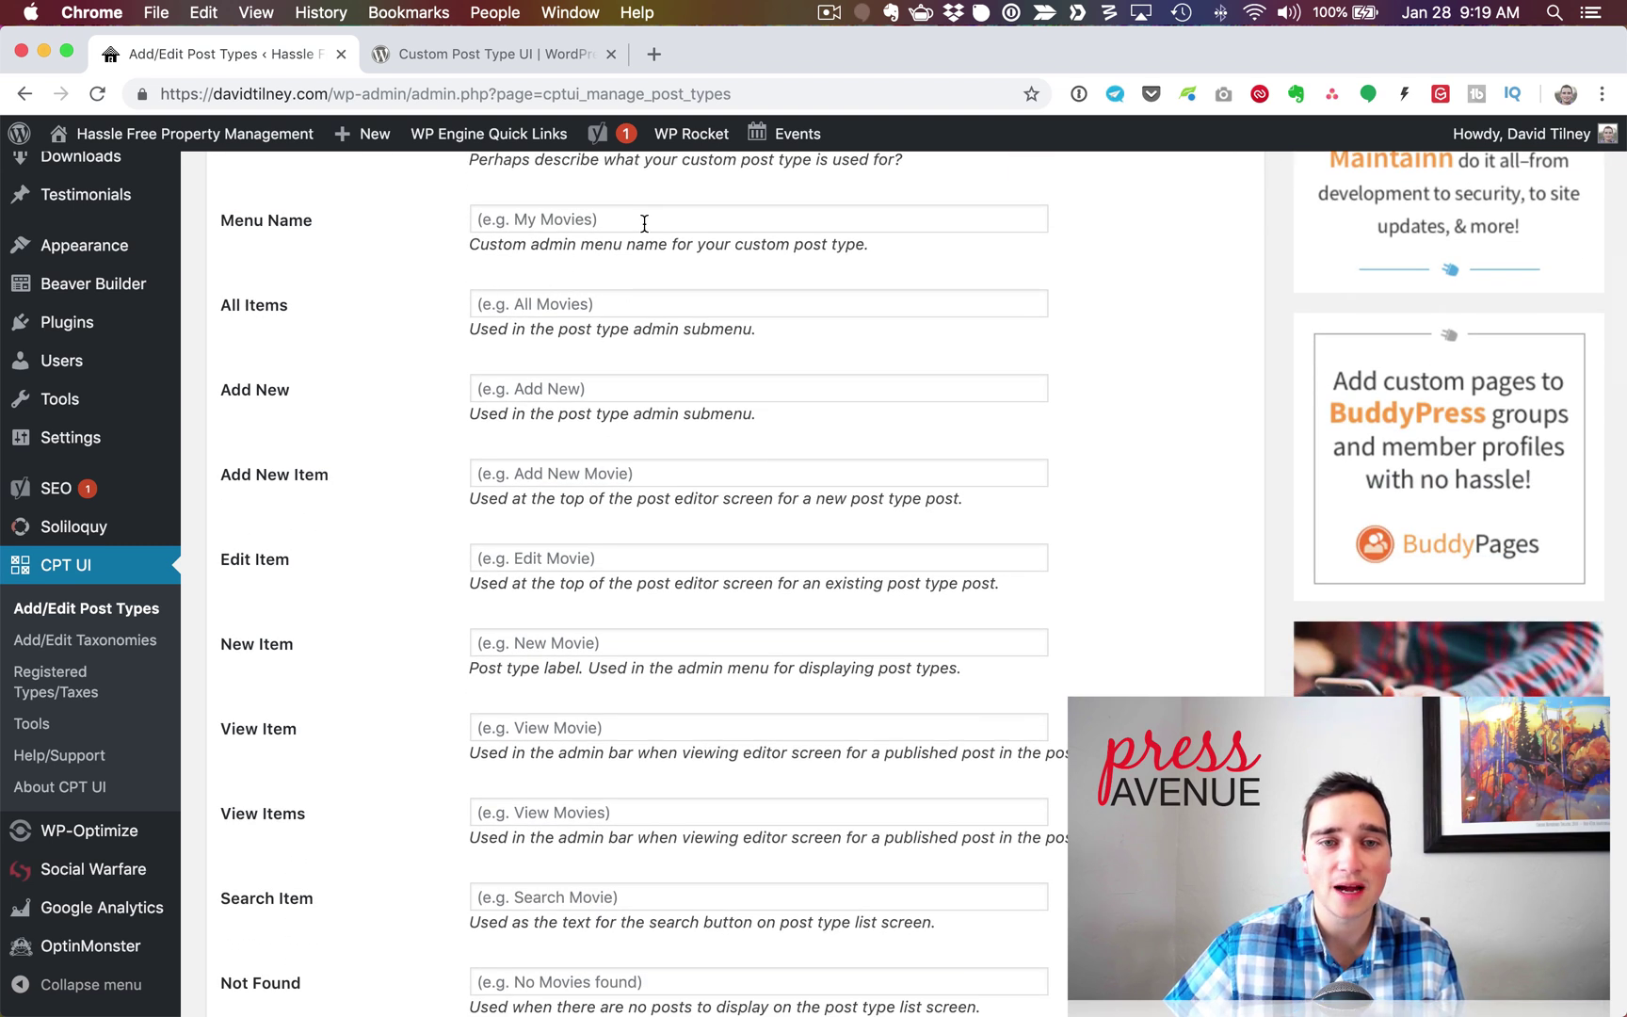
{"action": "left_click", "coordinate": [627, 390]}
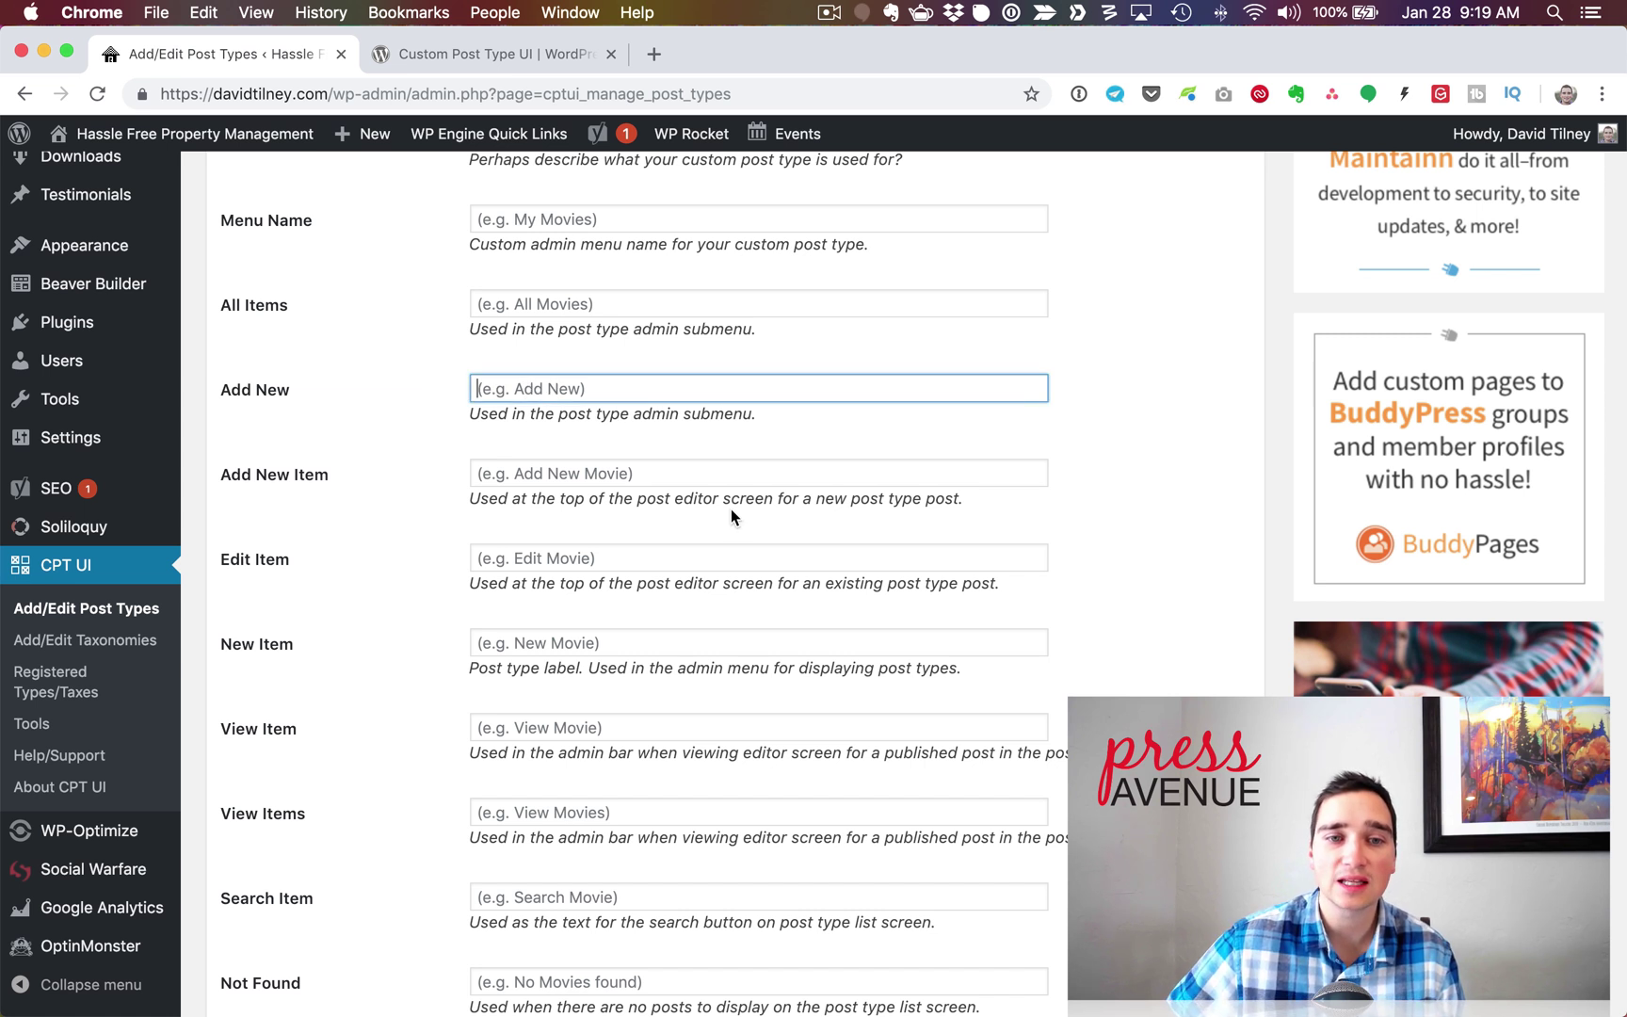
{"action": "type", "text": "Add New Event"}
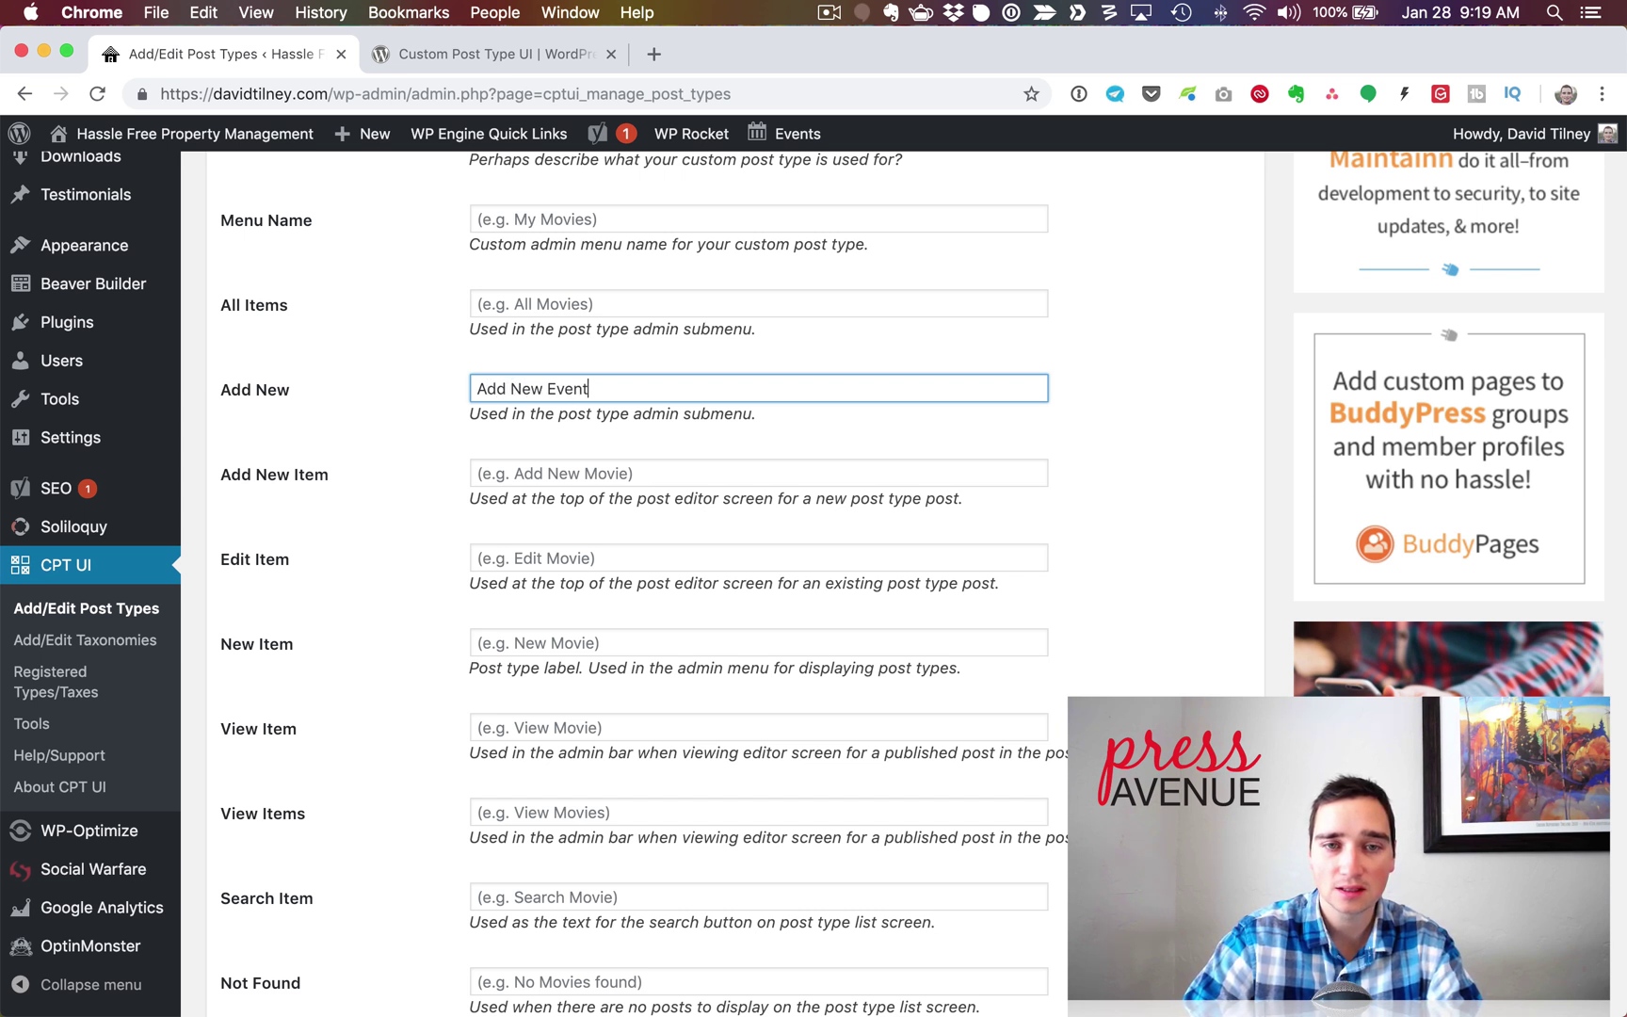
{"action": "type", "text": " Seminar"}
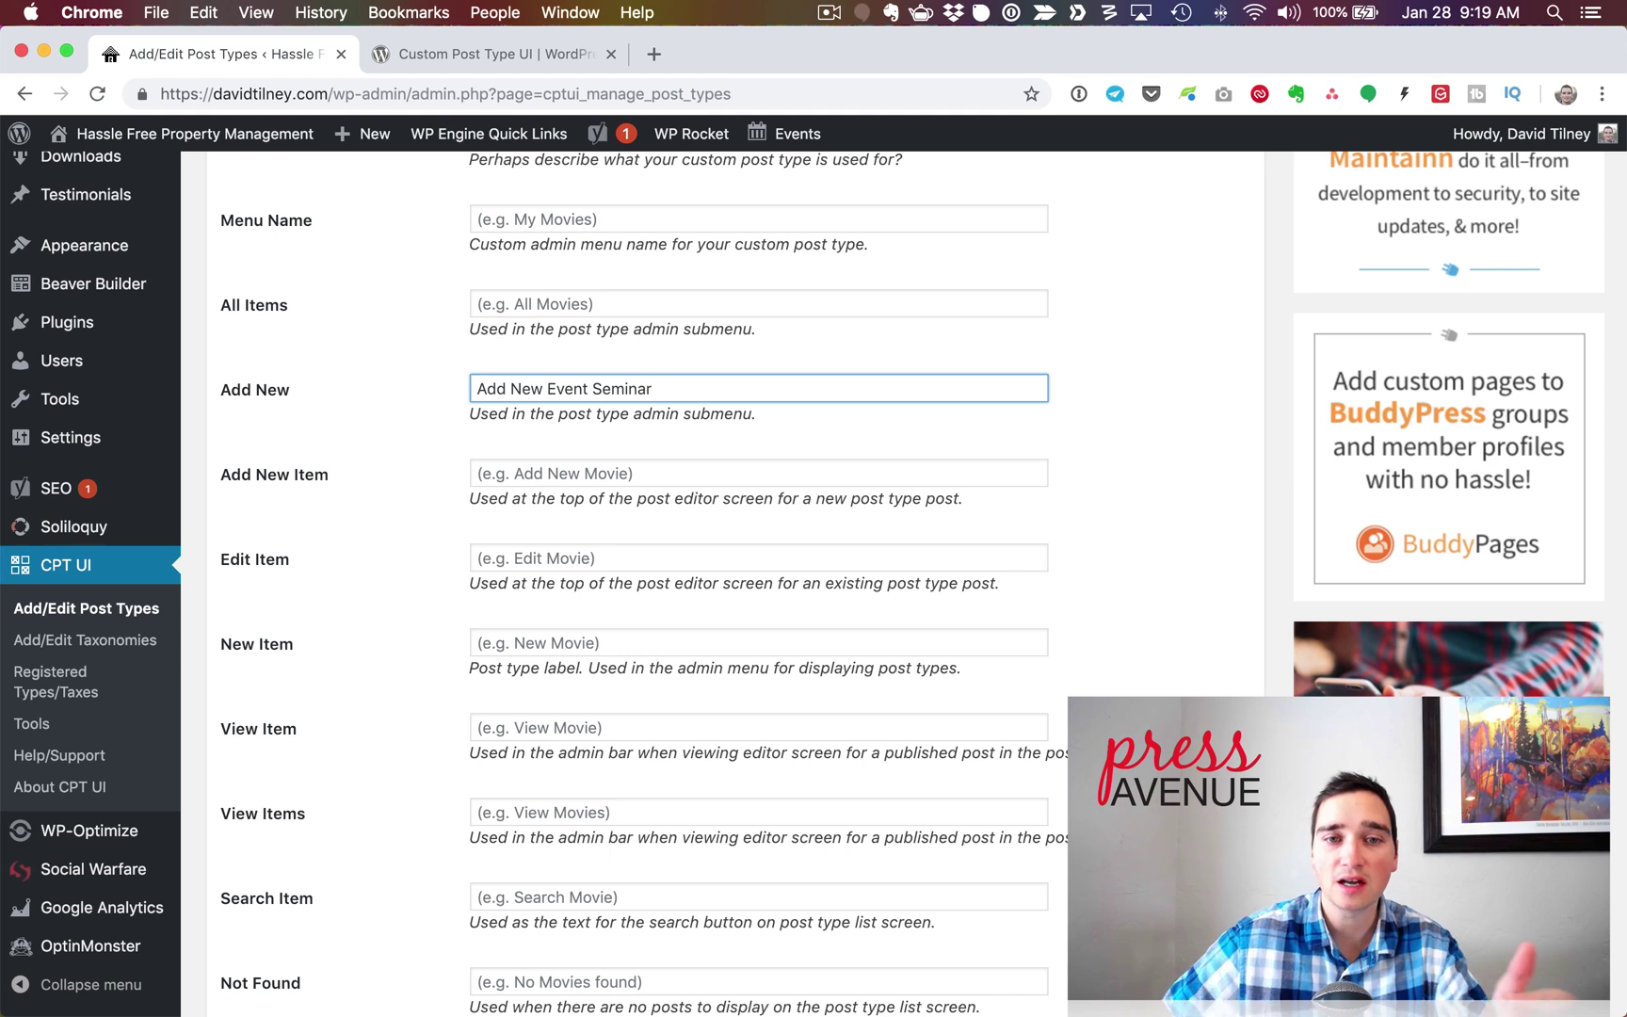
{"action": "scroll", "coordinate": [745, 521], "scroll_direction": "down", "scroll_amount": 1}
{"action": "scroll", "coordinate": [740, 527], "scroll_direction": "down", "scroll_amount": 5}
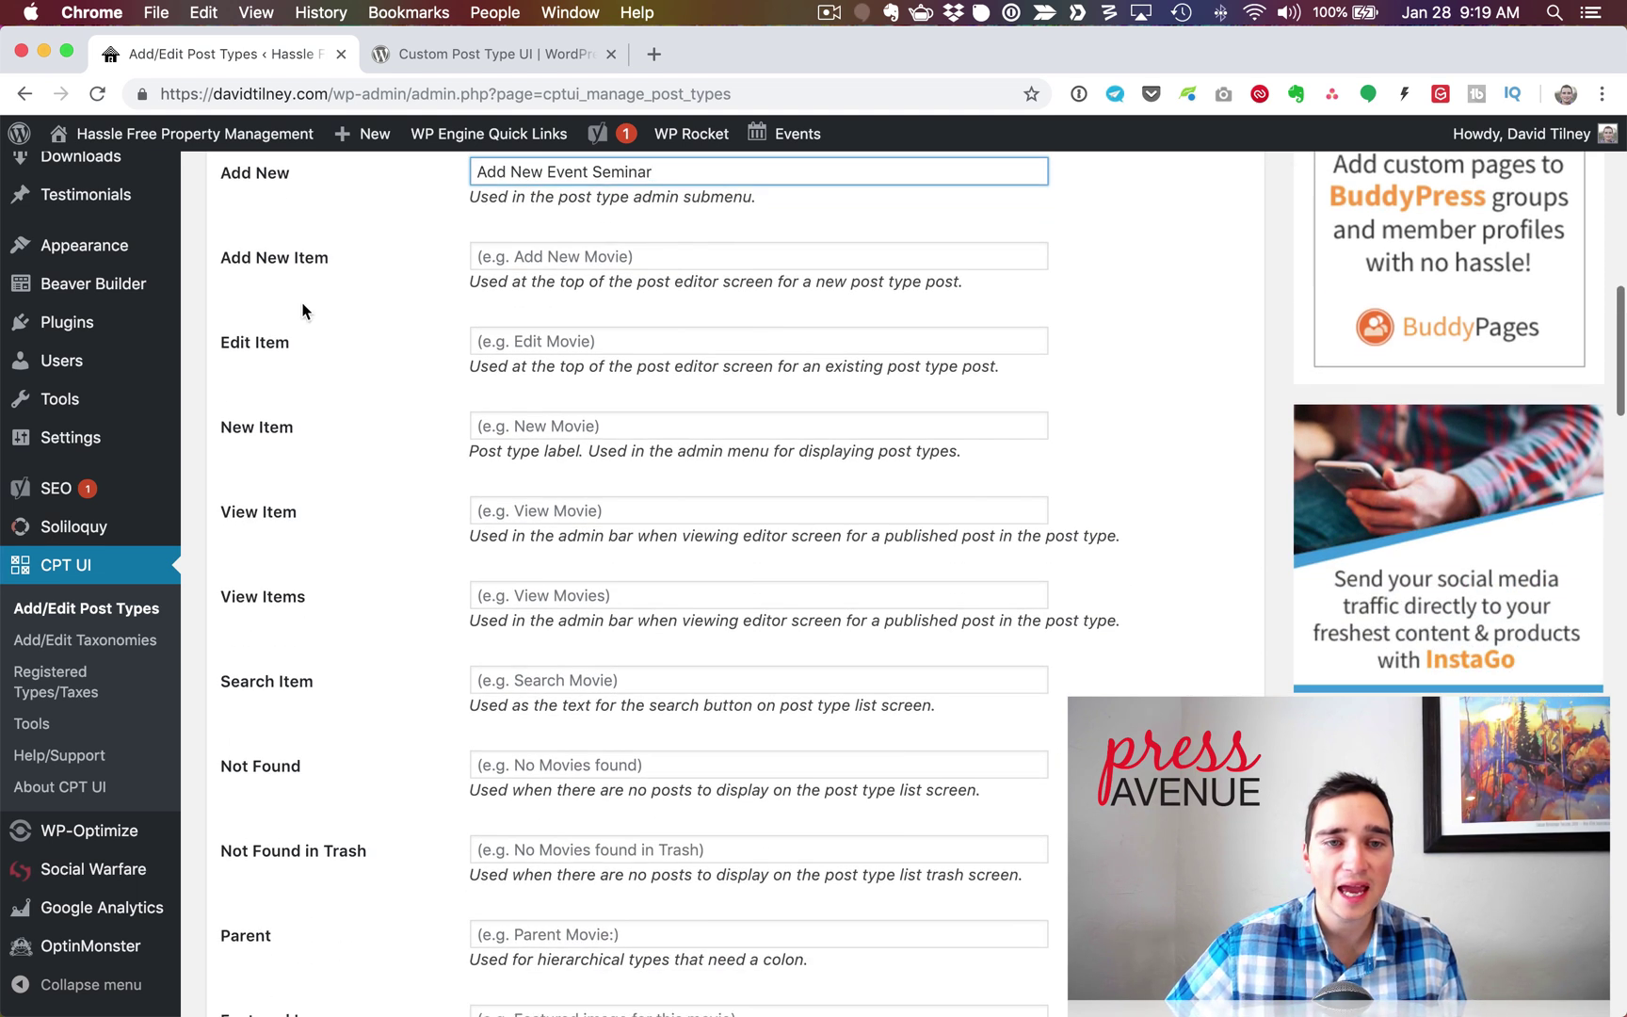
{"action": "scroll", "coordinate": [550, 712], "scroll_direction": "down", "scroll_amount": 1}
{"action": "scroll", "coordinate": [549, 711], "scroll_direction": "down", "scroll_amount": 20}
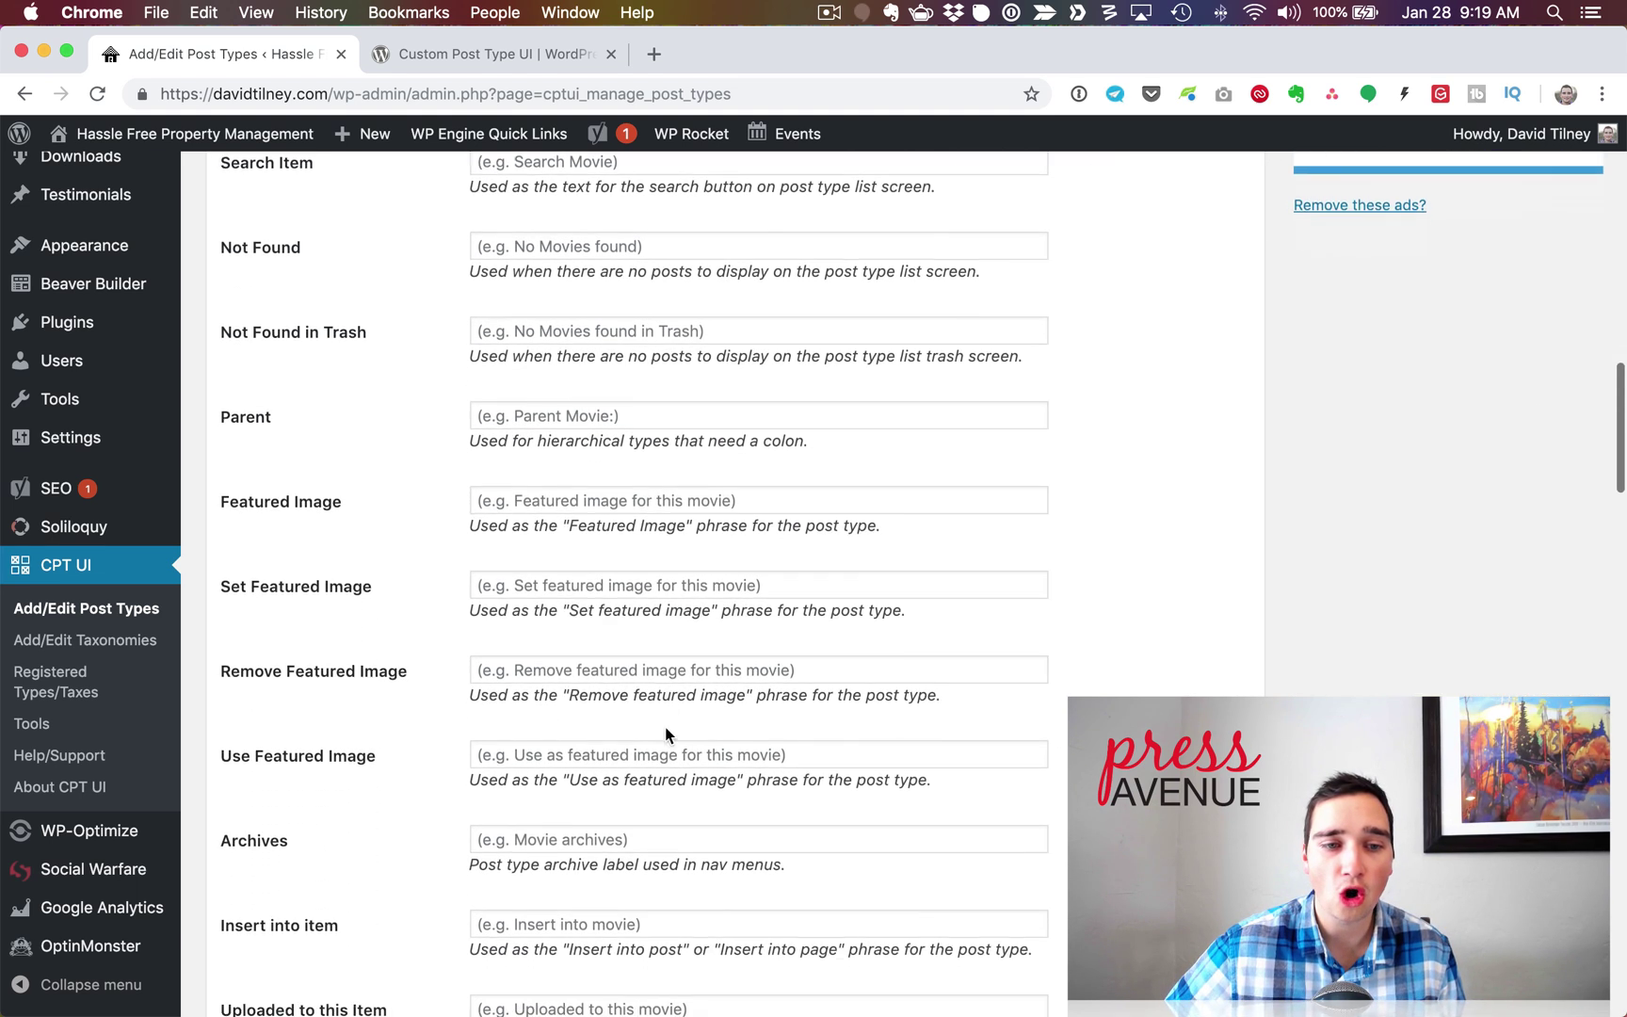
{"action": "scroll", "coordinate": [669, 726], "scroll_direction": "down", "scroll_amount": 12}
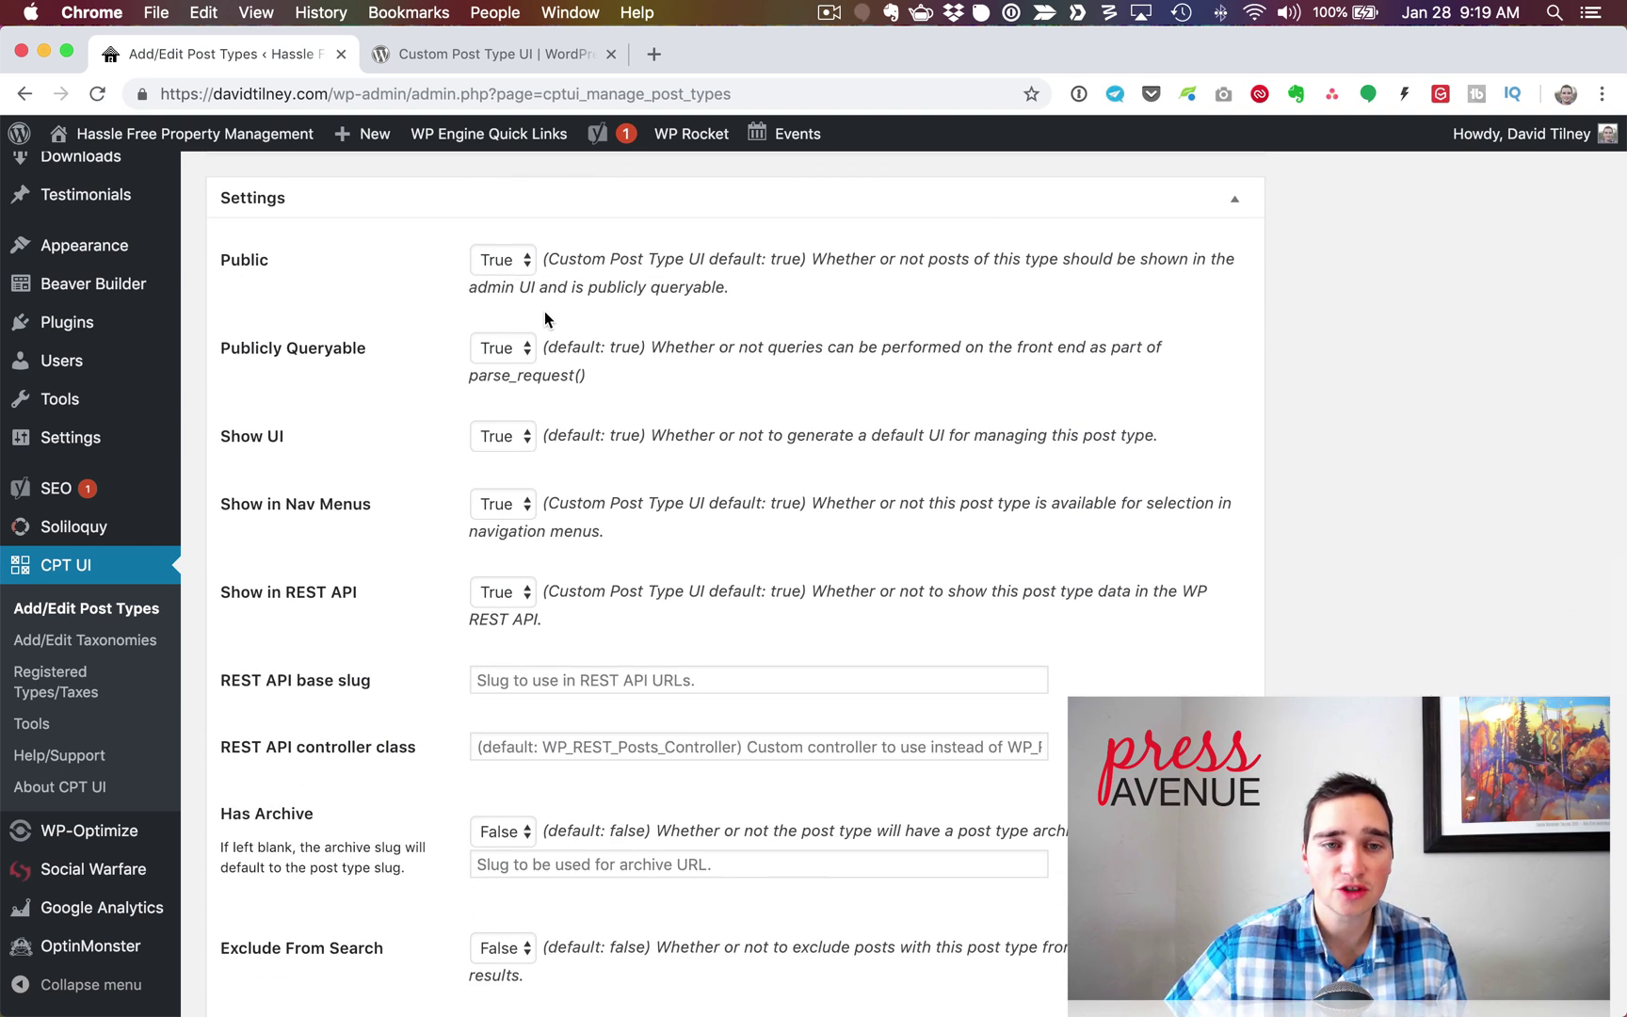
{"action": "scroll", "coordinate": [728, 687], "scroll_direction": "down", "scroll_amount": 6}
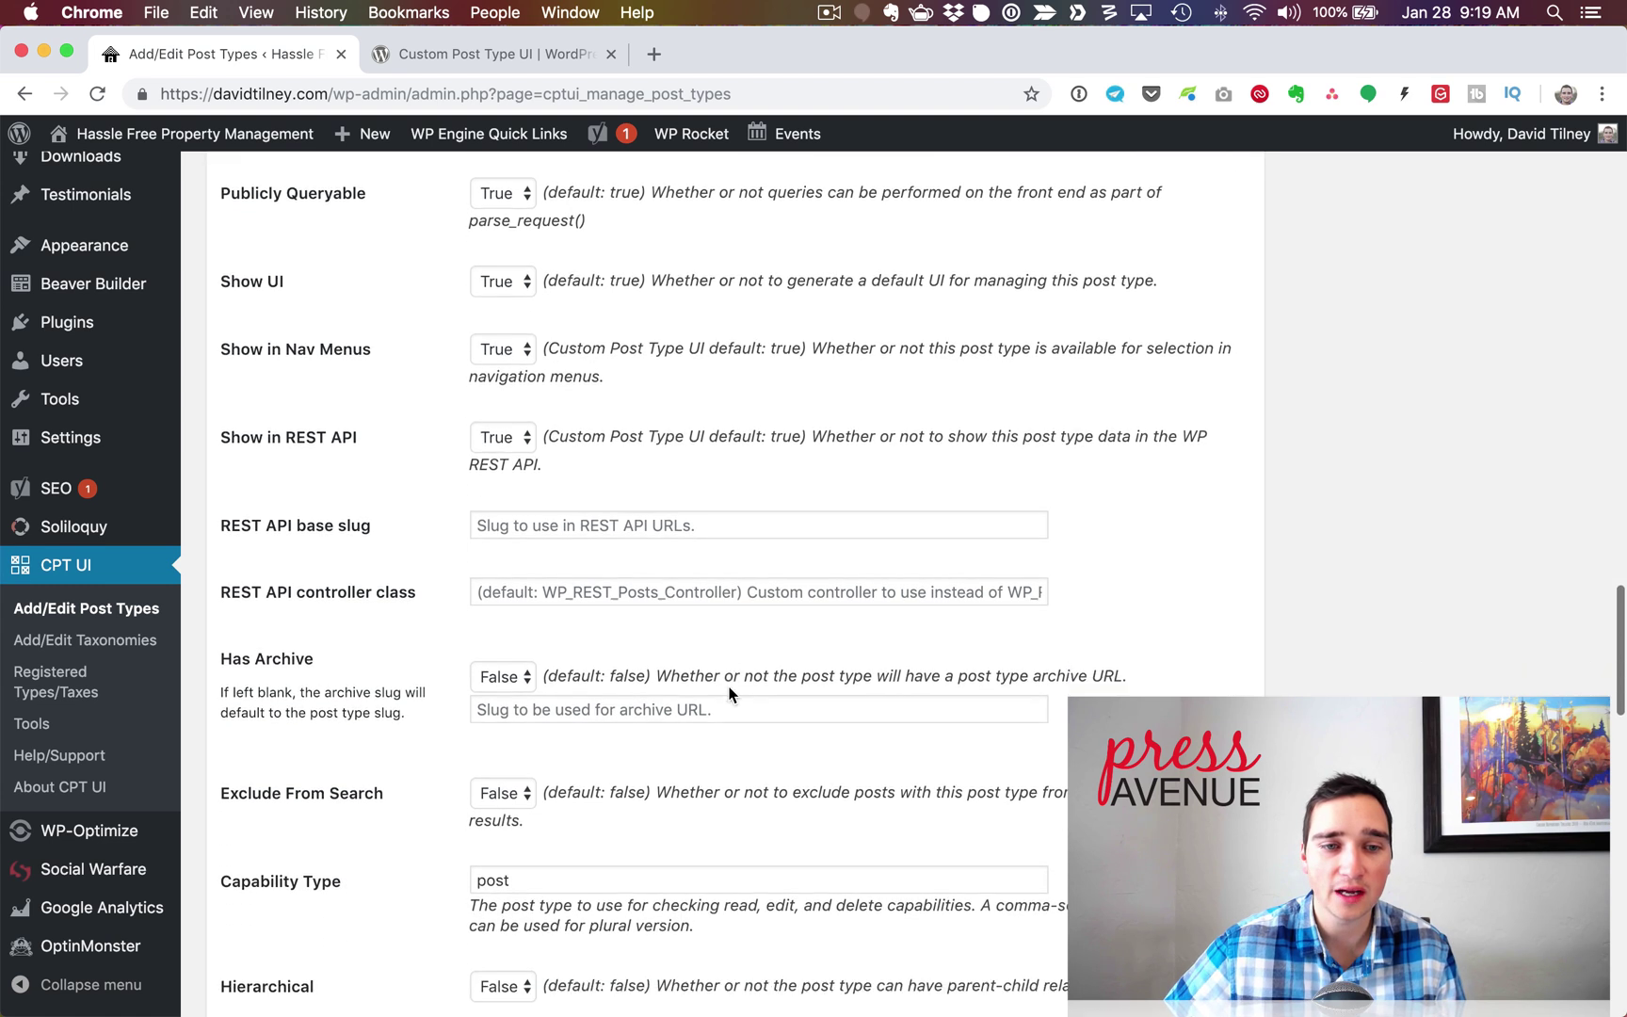
{"action": "scroll", "coordinate": [727, 691], "scroll_direction": "down", "scroll_amount": 7}
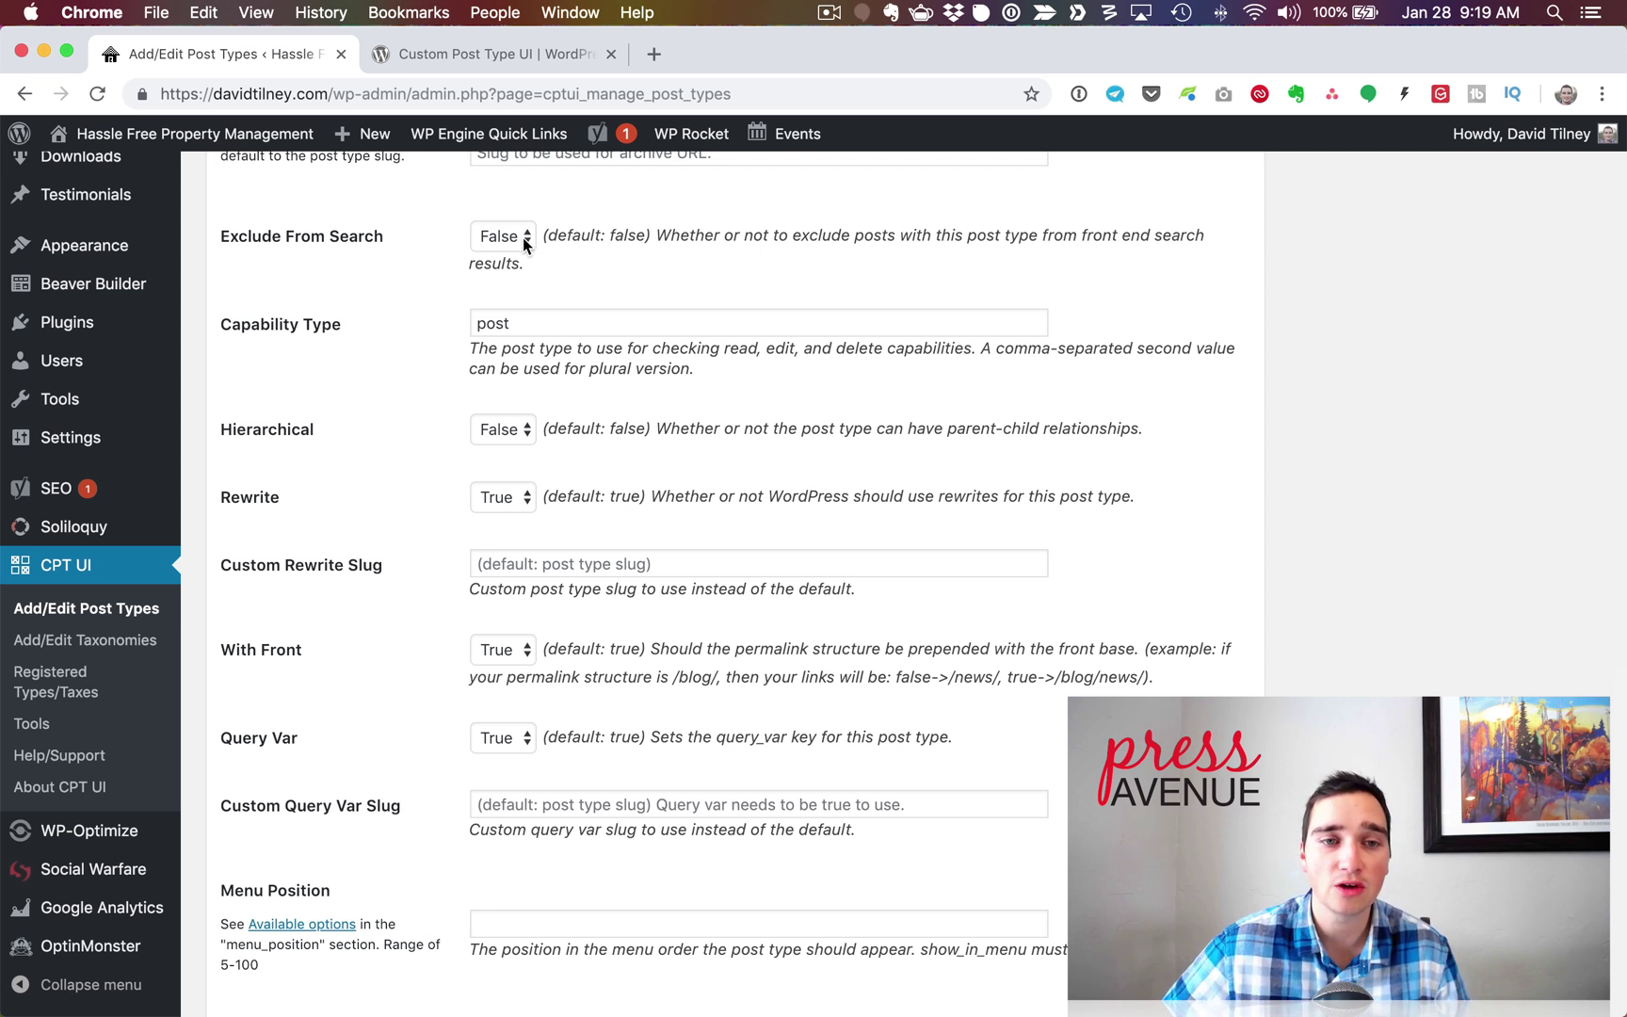
{"action": "left_click", "coordinate": [522, 238]}
{"action": "left_click", "coordinate": [521, 236]}
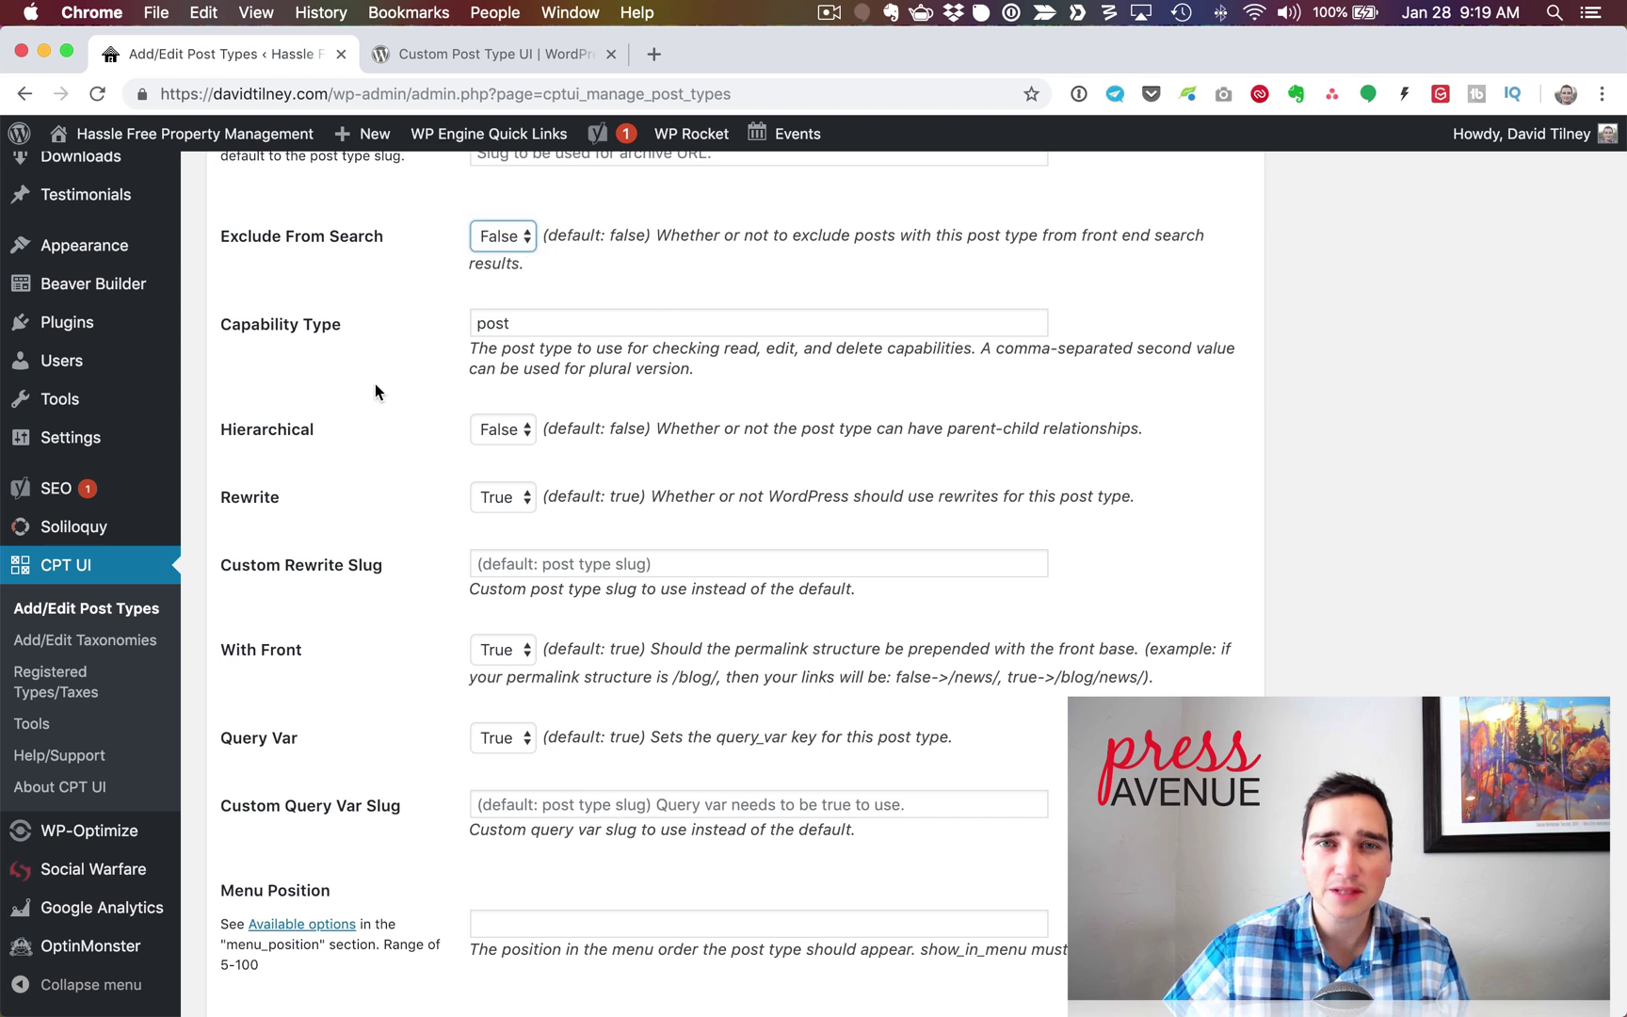
{"action": "scroll", "coordinate": [374, 385], "scroll_direction": "down", "scroll_amount": 2}
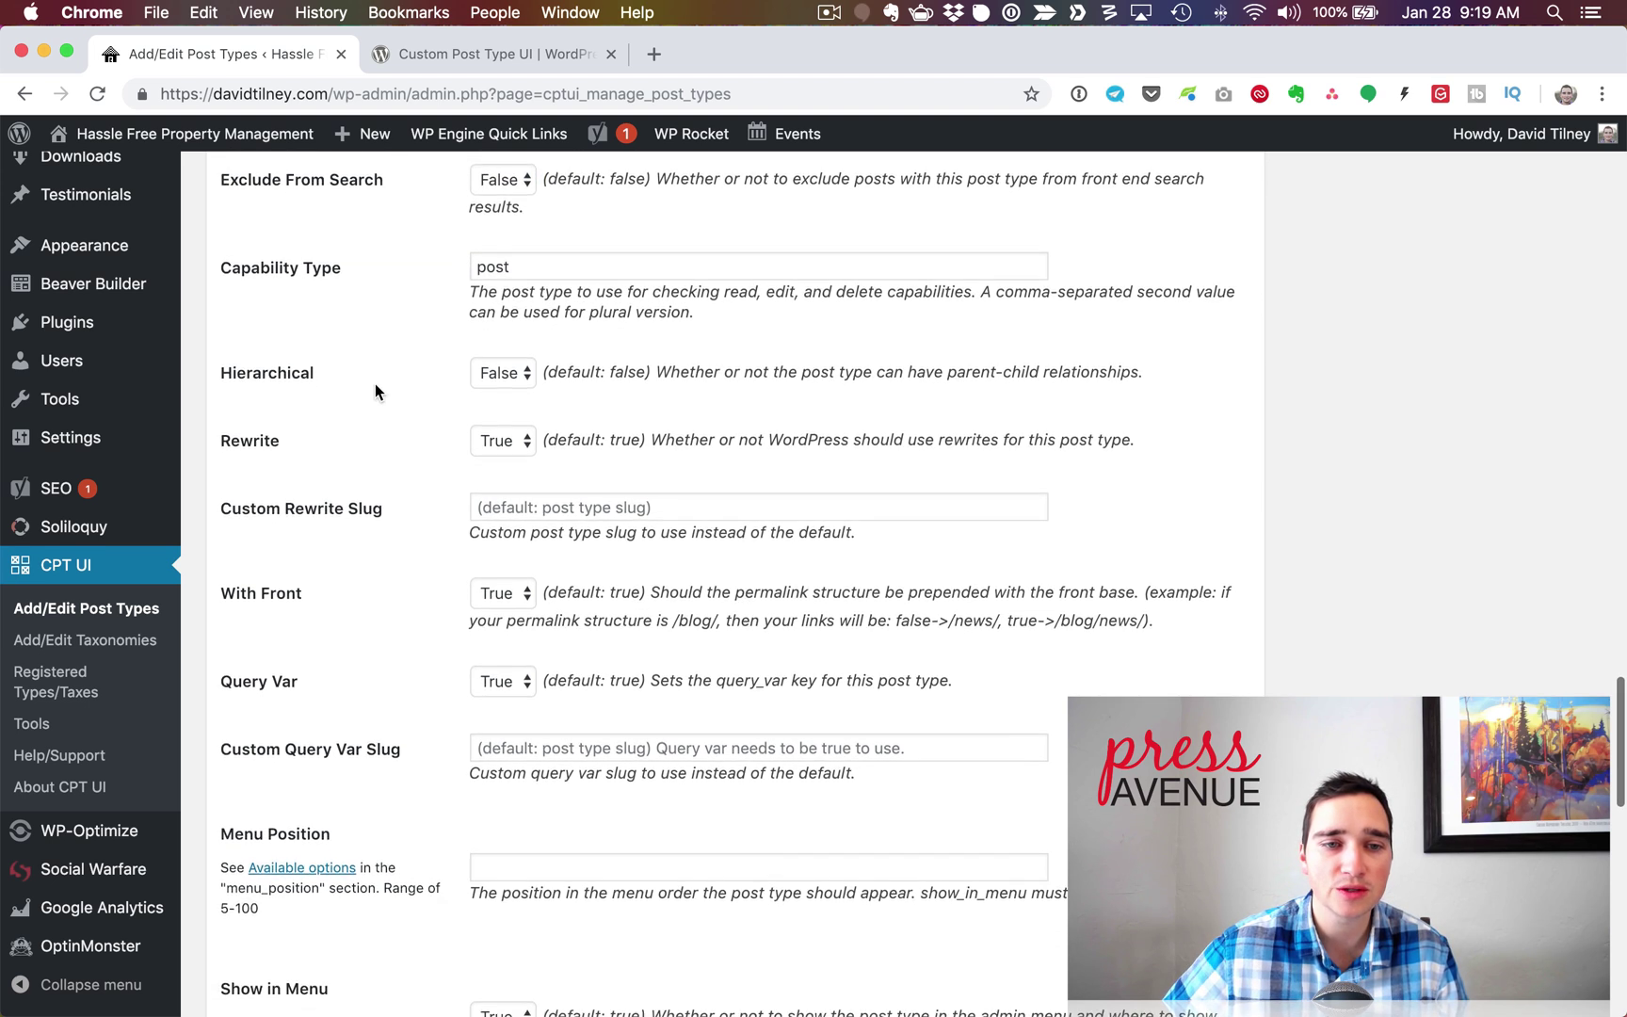
{"action": "scroll", "coordinate": [375, 386], "scroll_direction": "down", "scroll_amount": 5}
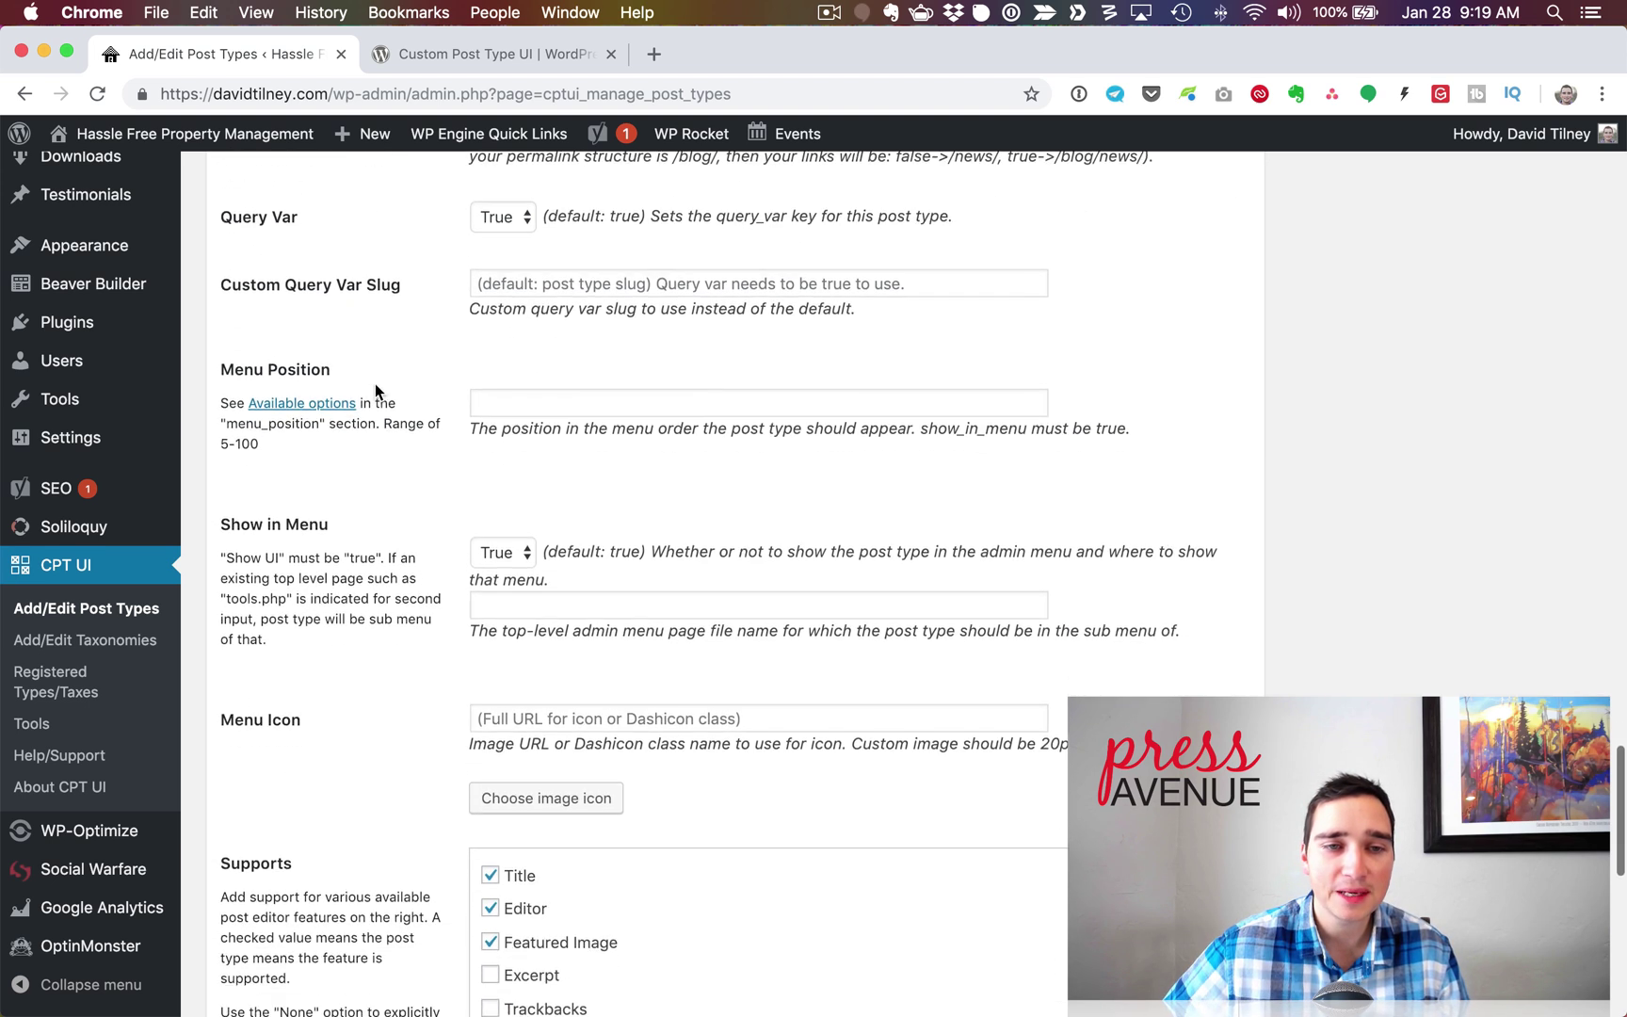
{"action": "scroll", "coordinate": [376, 392], "scroll_direction": "down", "scroll_amount": 1}
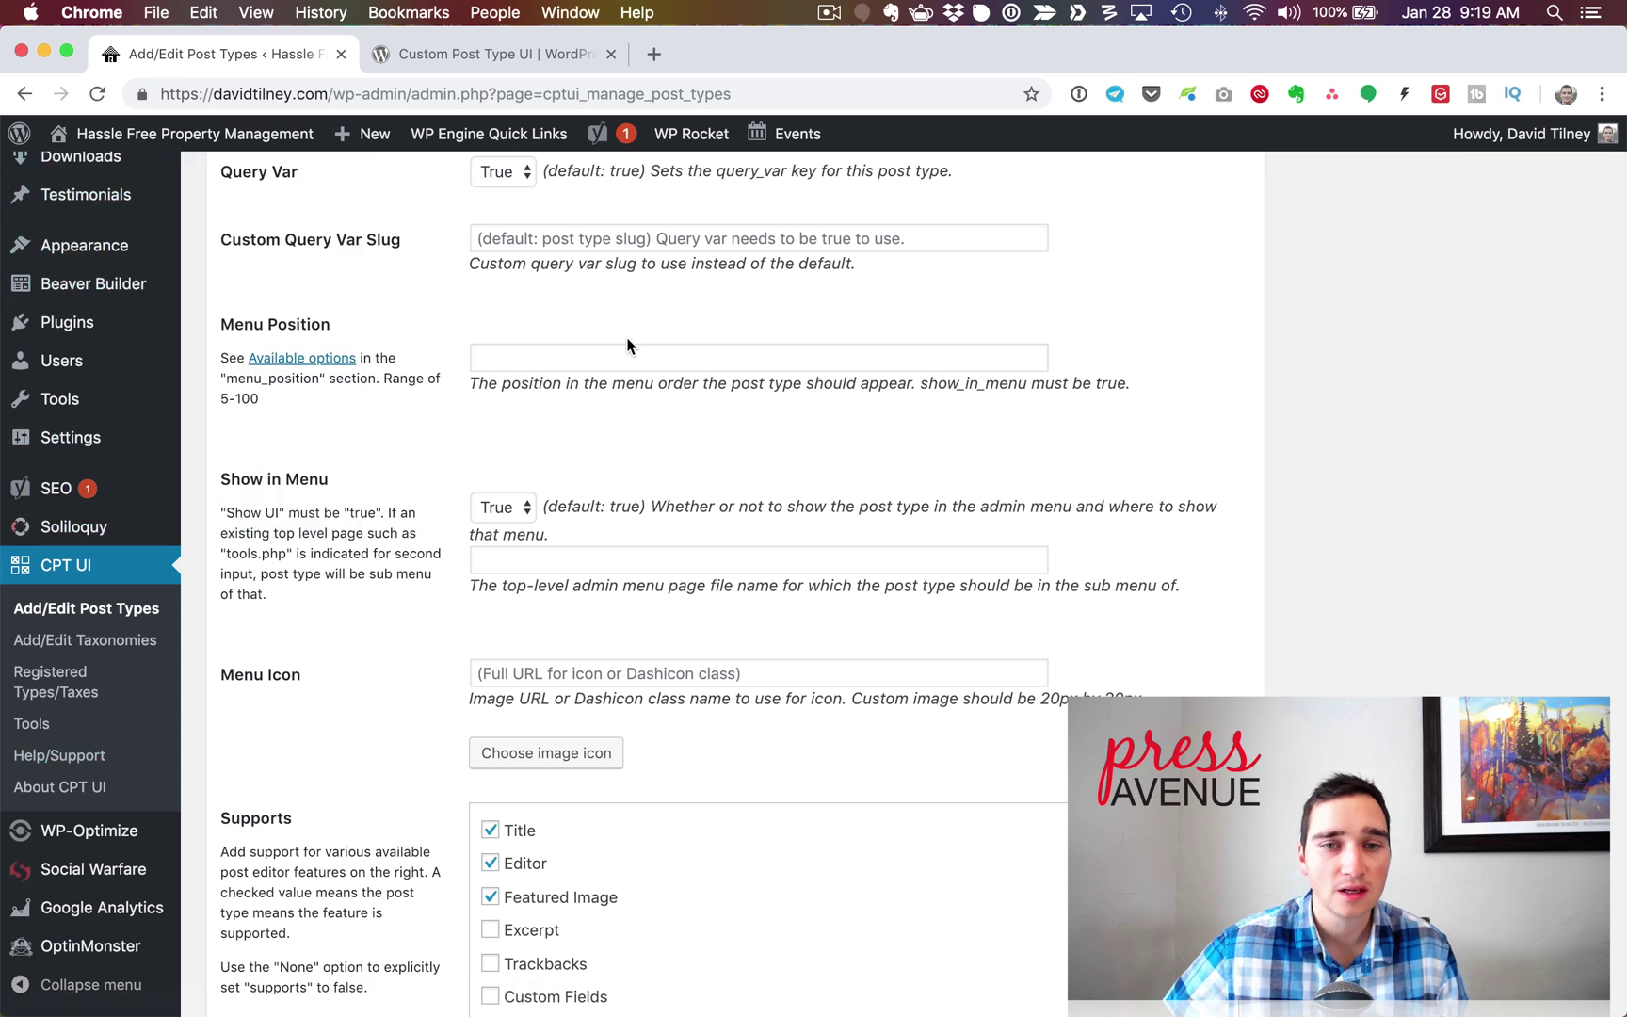
- Set the Menu Position to 5
{"action": "left_click", "coordinate": [615, 366]}
{"action": "type", "text": "5"}
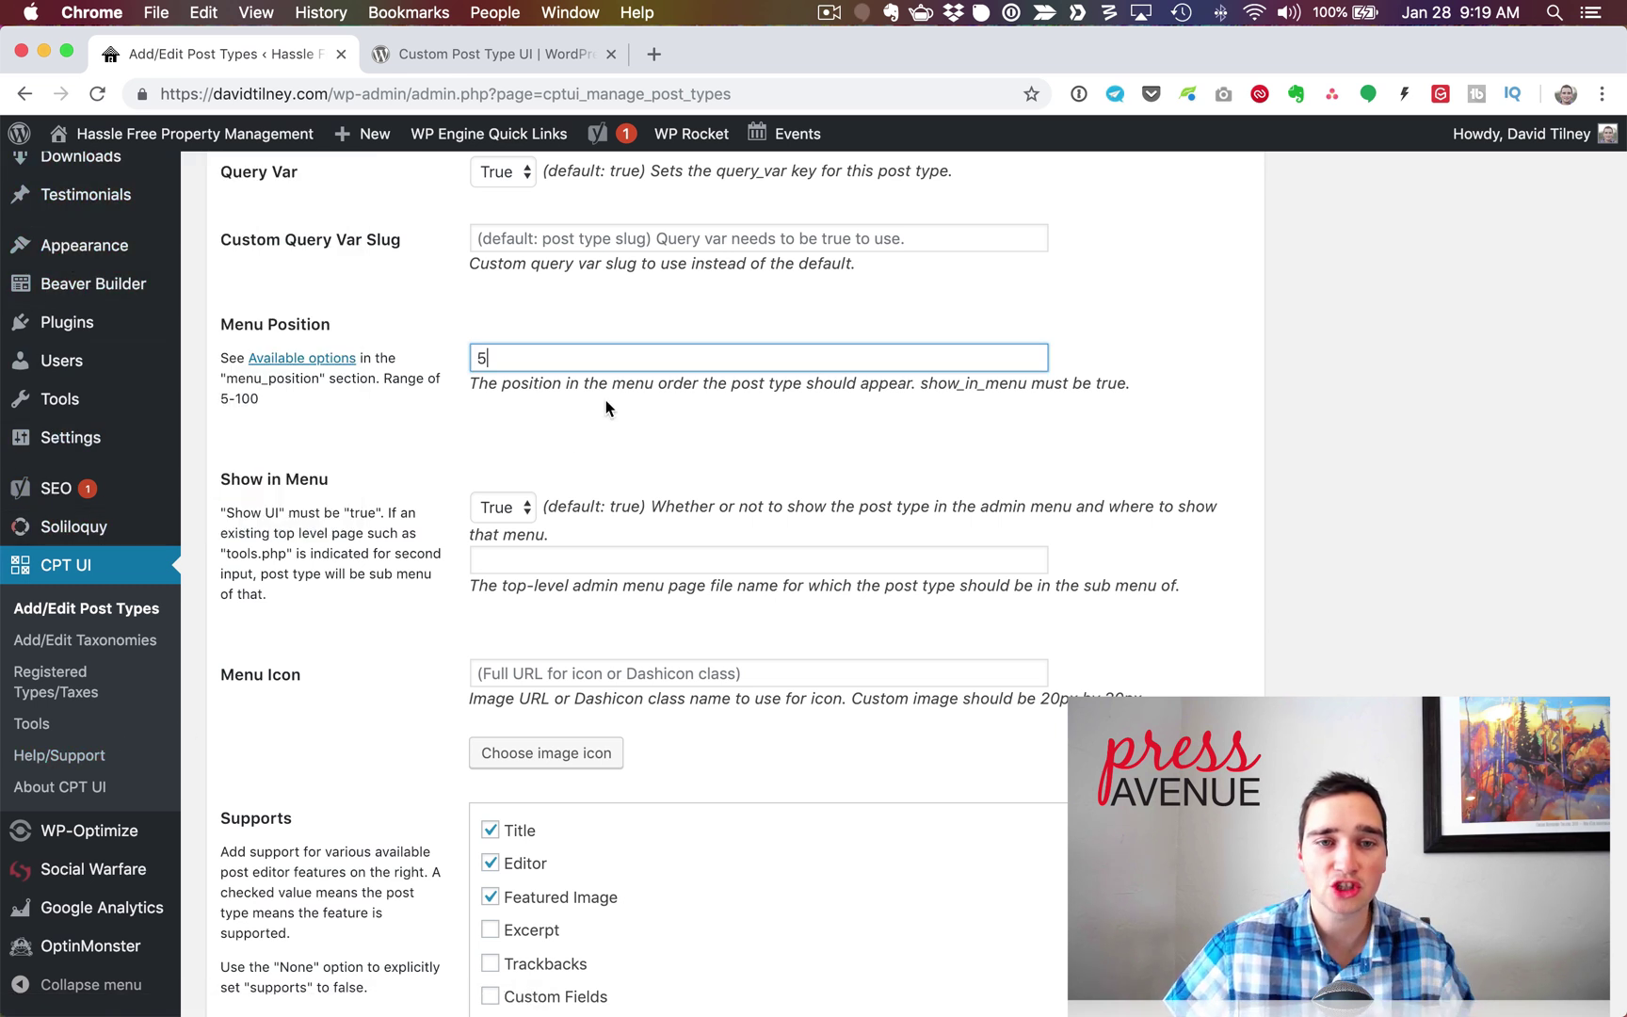
{"action": "left_click", "coordinate": [606, 405]}
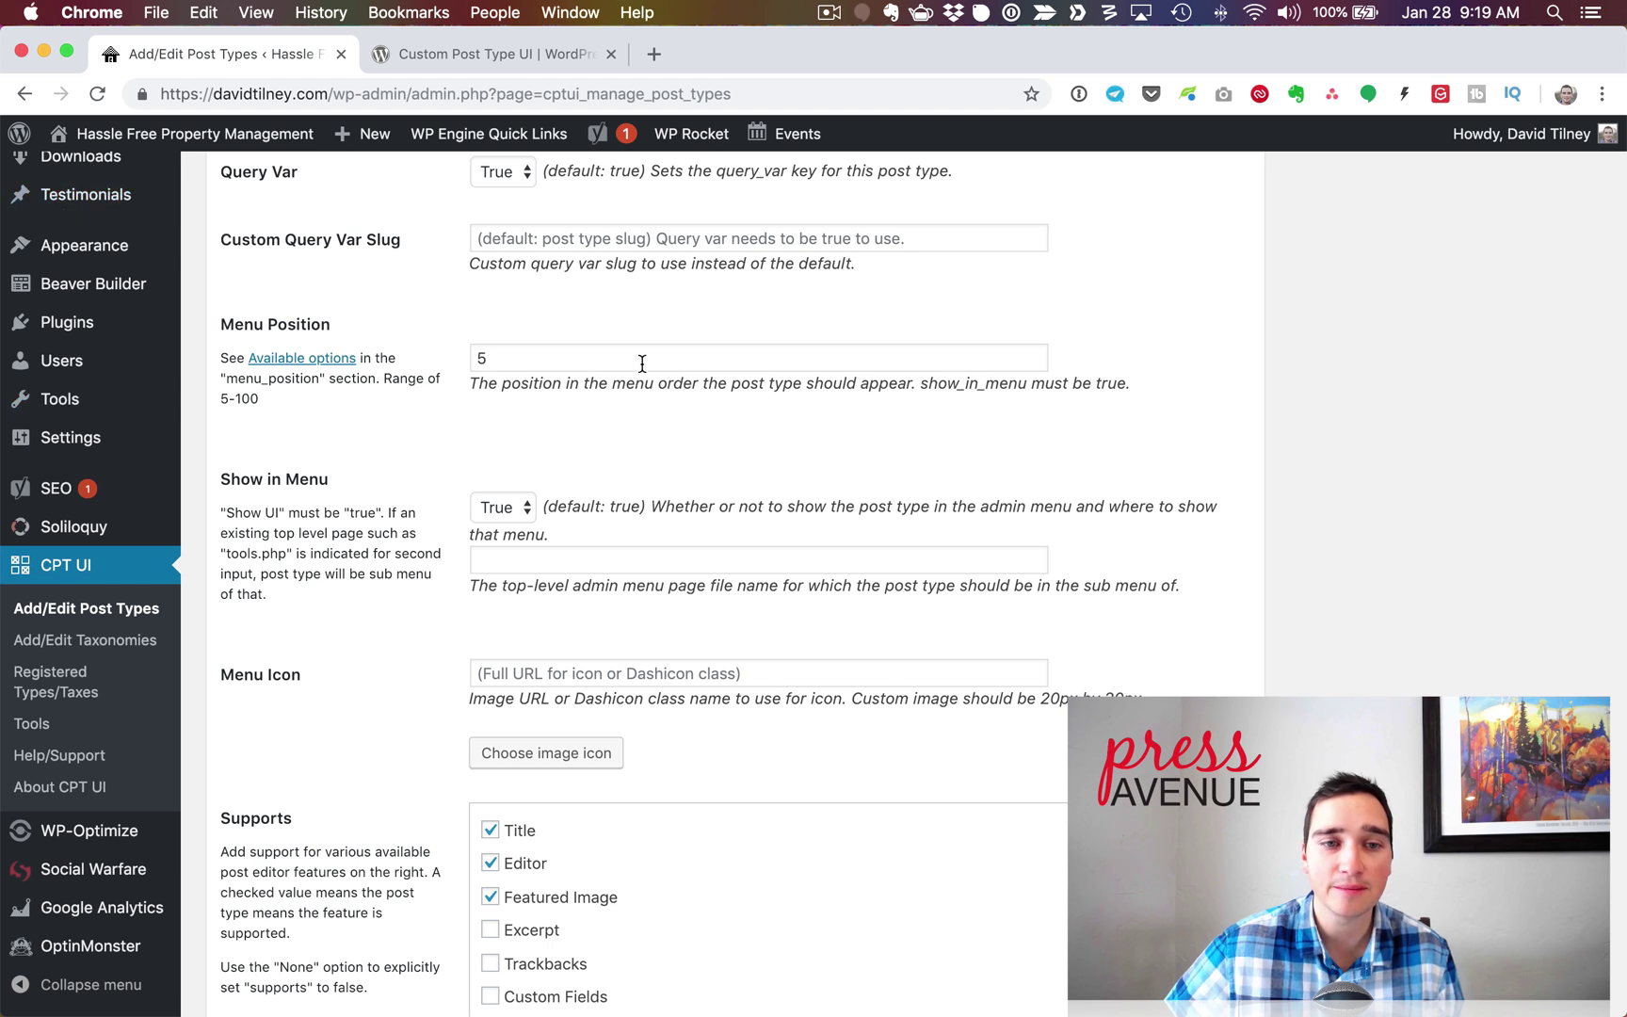
- Search the web for 'Dashicon' from the Menu Icon help text
{"action": "scroll", "coordinate": [642, 363], "scroll_direction": "down", "scroll_amount": 5}
{"action": "scroll", "coordinate": [722, 419], "scroll_direction": "down", "scroll_amount": 3}
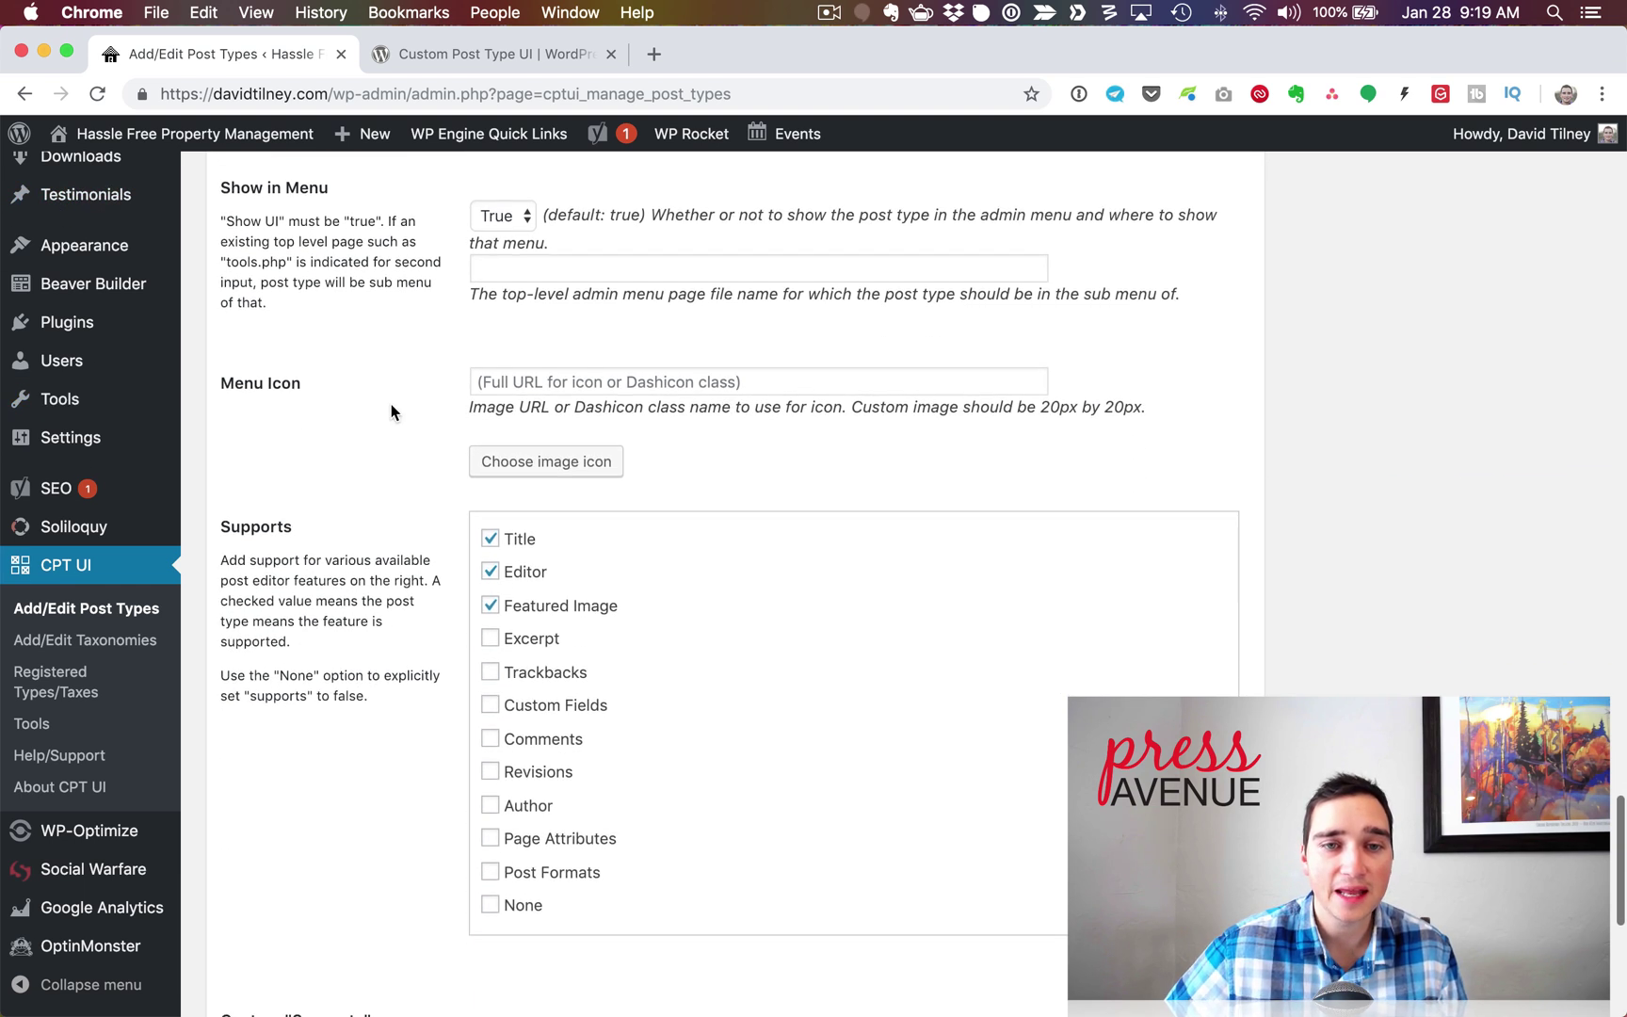
{"action": "double_click", "coordinate": [586, 407]}
{"action": "right_click", "coordinate": [595, 405]}
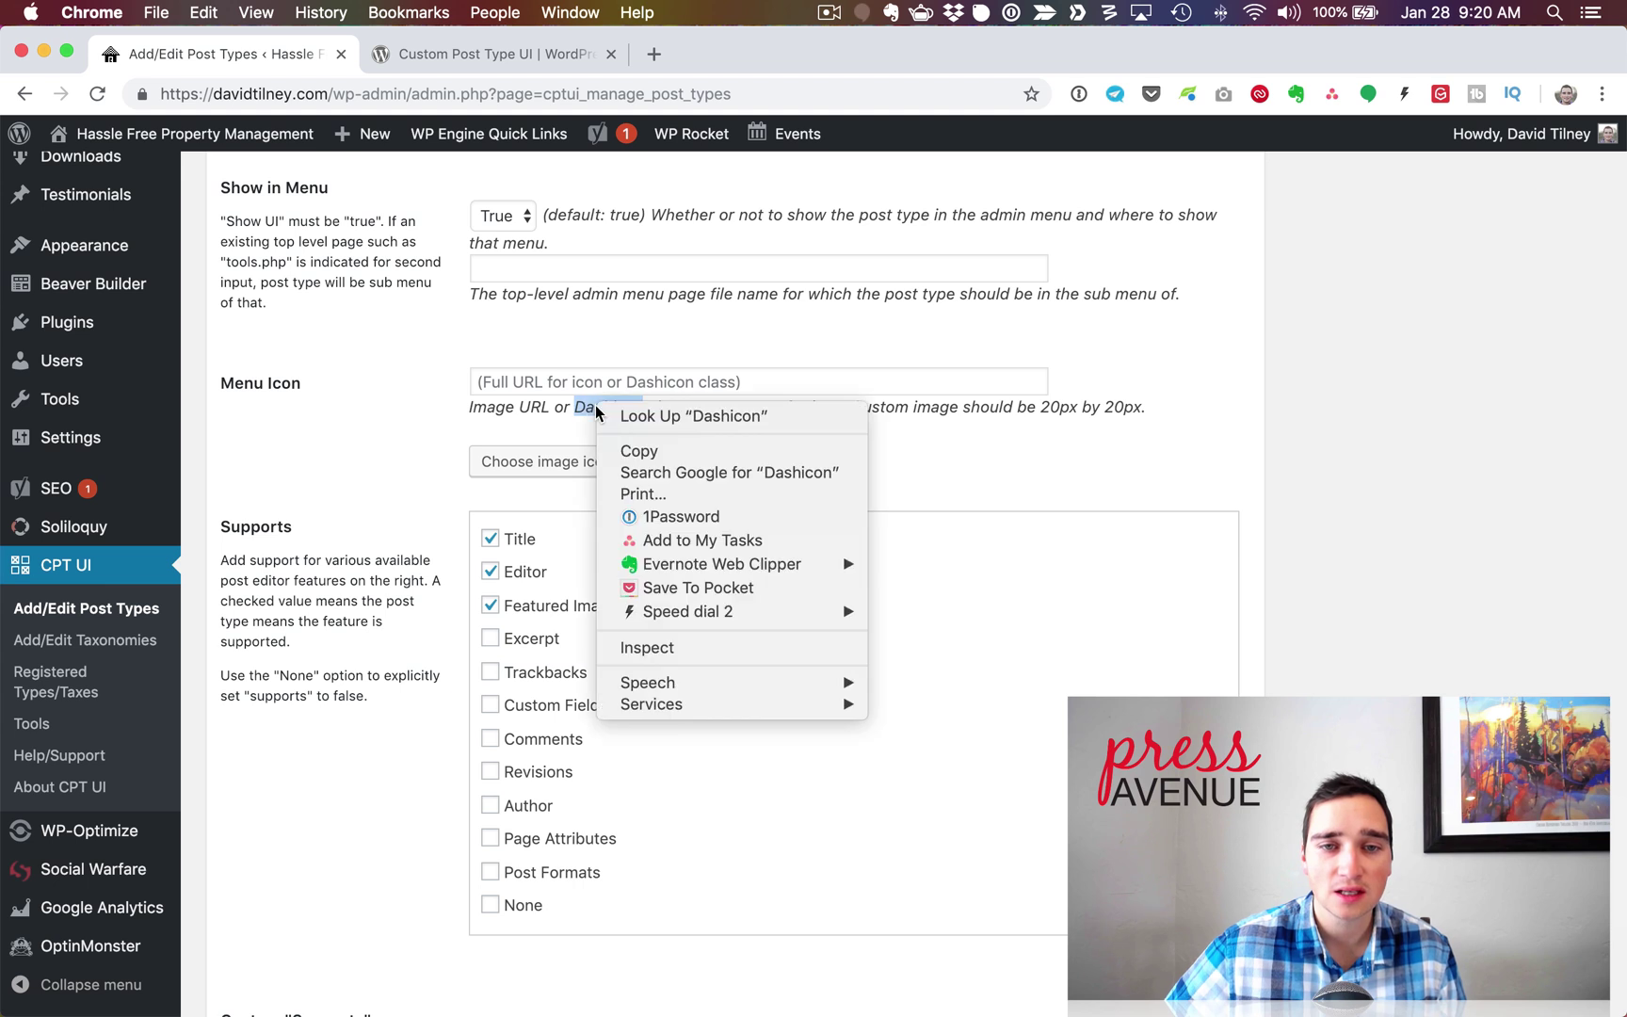
{"action": "left_click", "coordinate": [674, 480]}
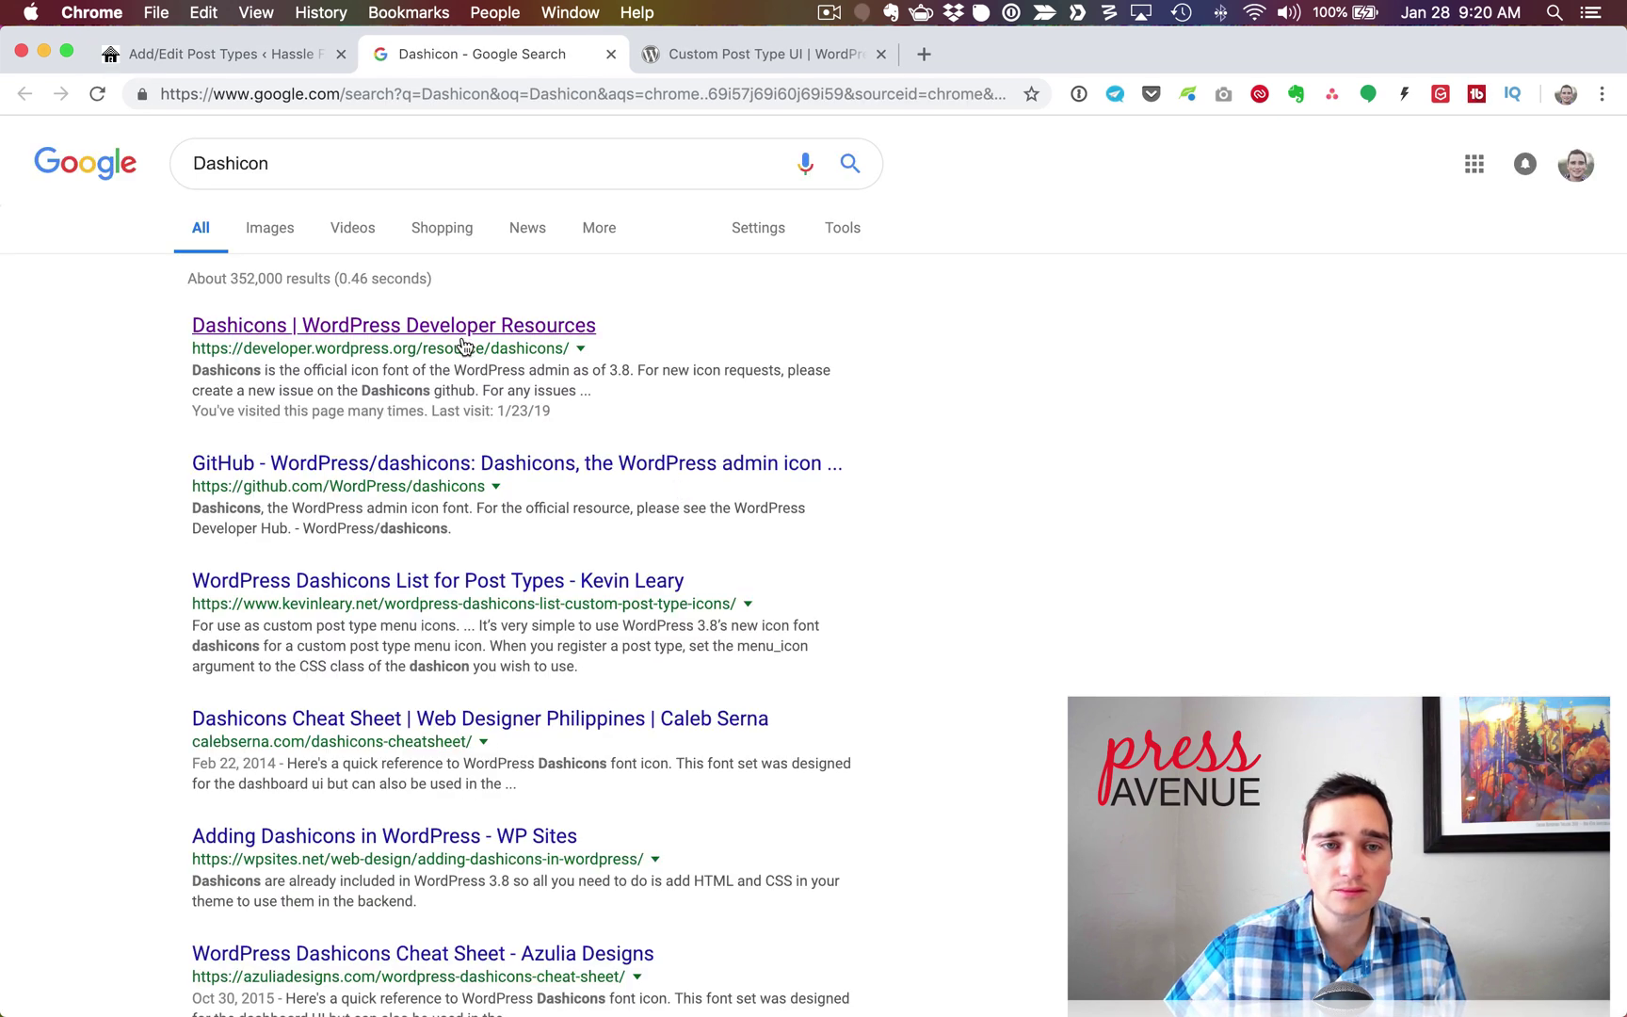
- Open the WordPress.org Dashicons reference and pick the groups icon
{"action": "left_click", "coordinate": [464, 337]}
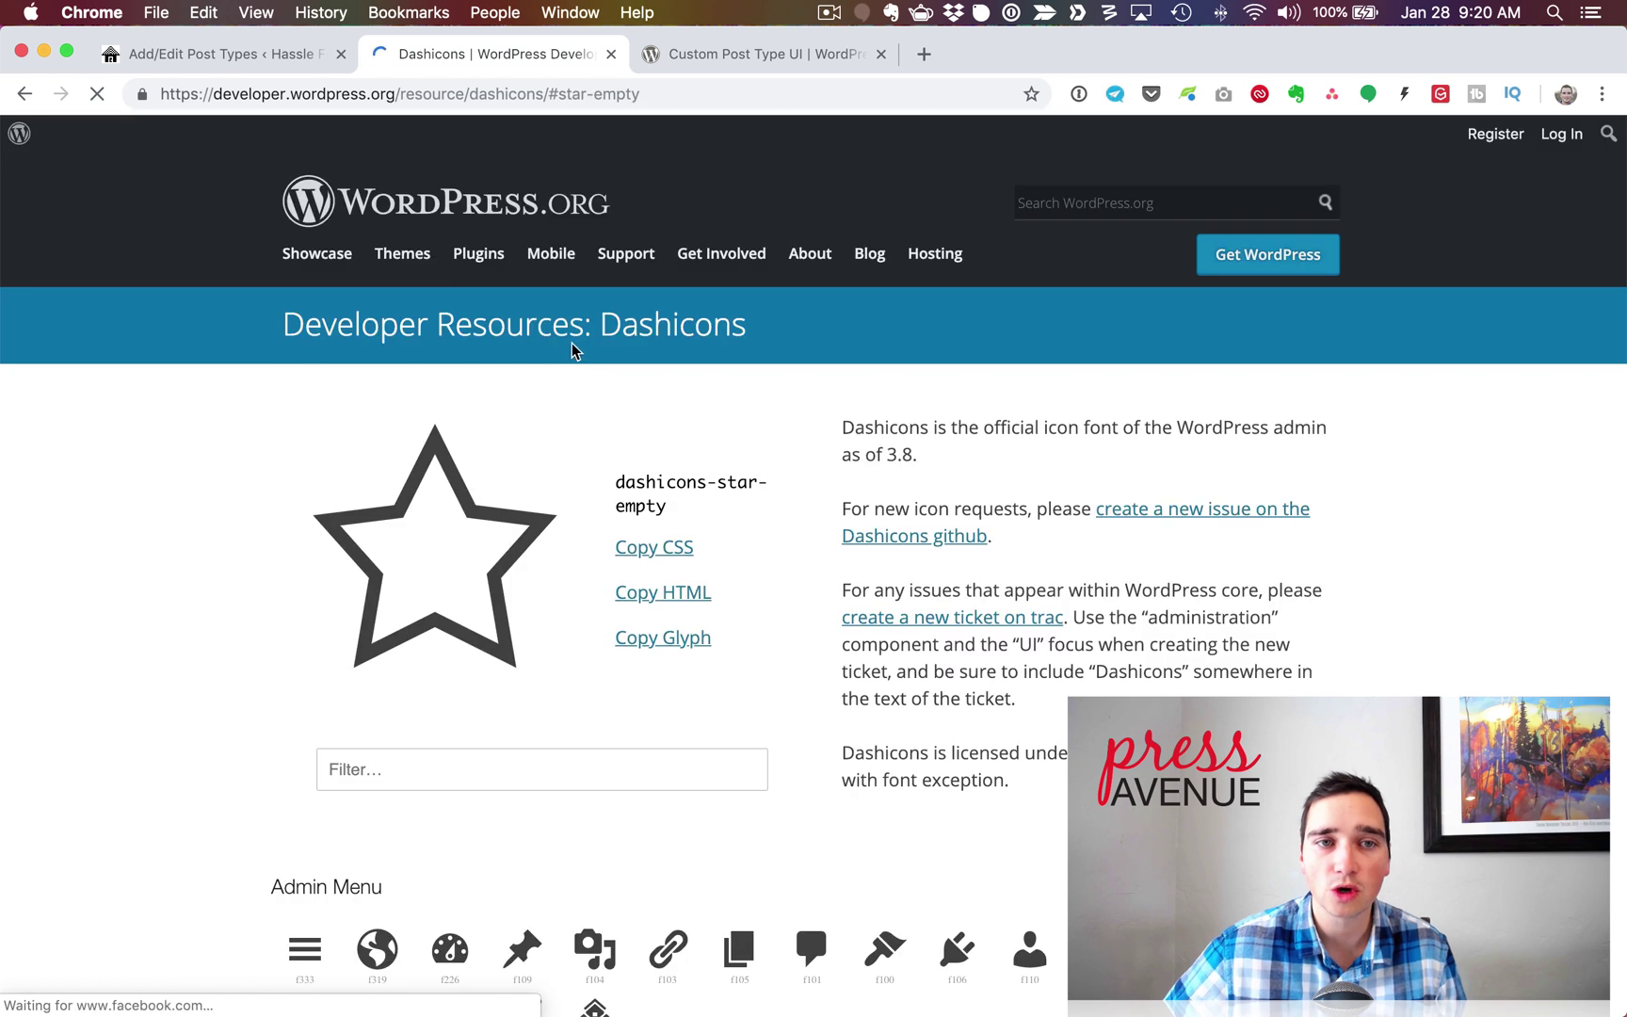
{"action": "scroll", "coordinate": [875, 461], "scroll_direction": "down", "scroll_amount": 3}
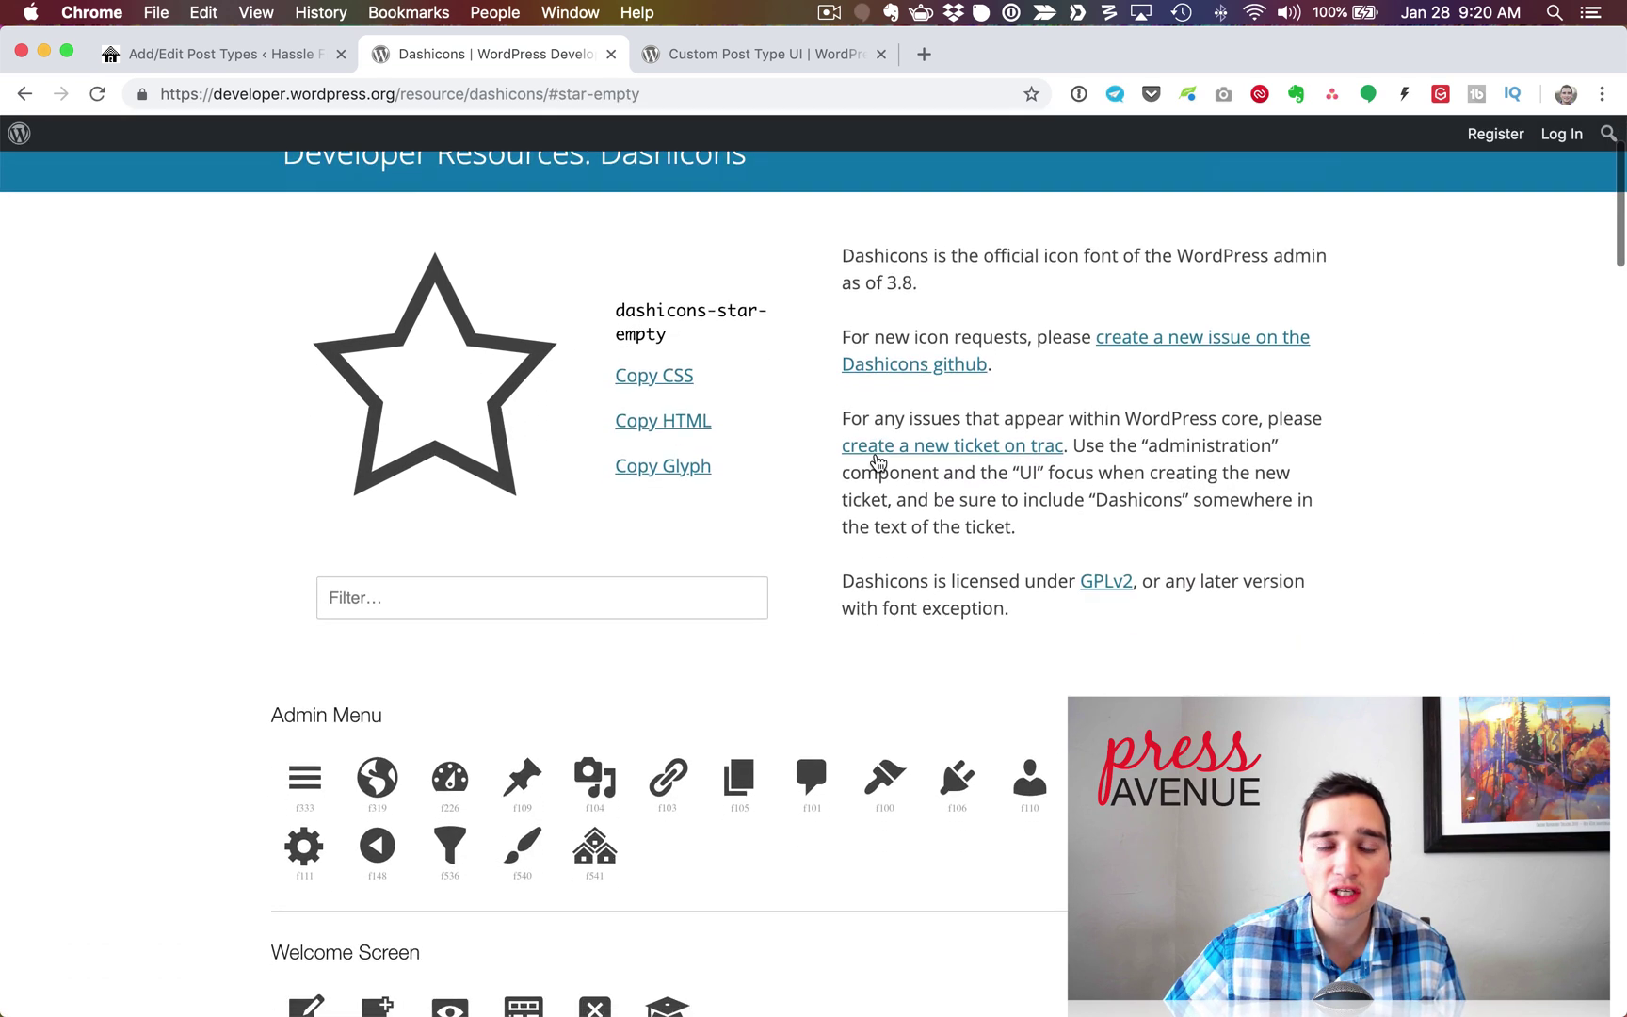
{"action": "scroll", "coordinate": [875, 461], "scroll_direction": "down", "scroll_amount": 7}
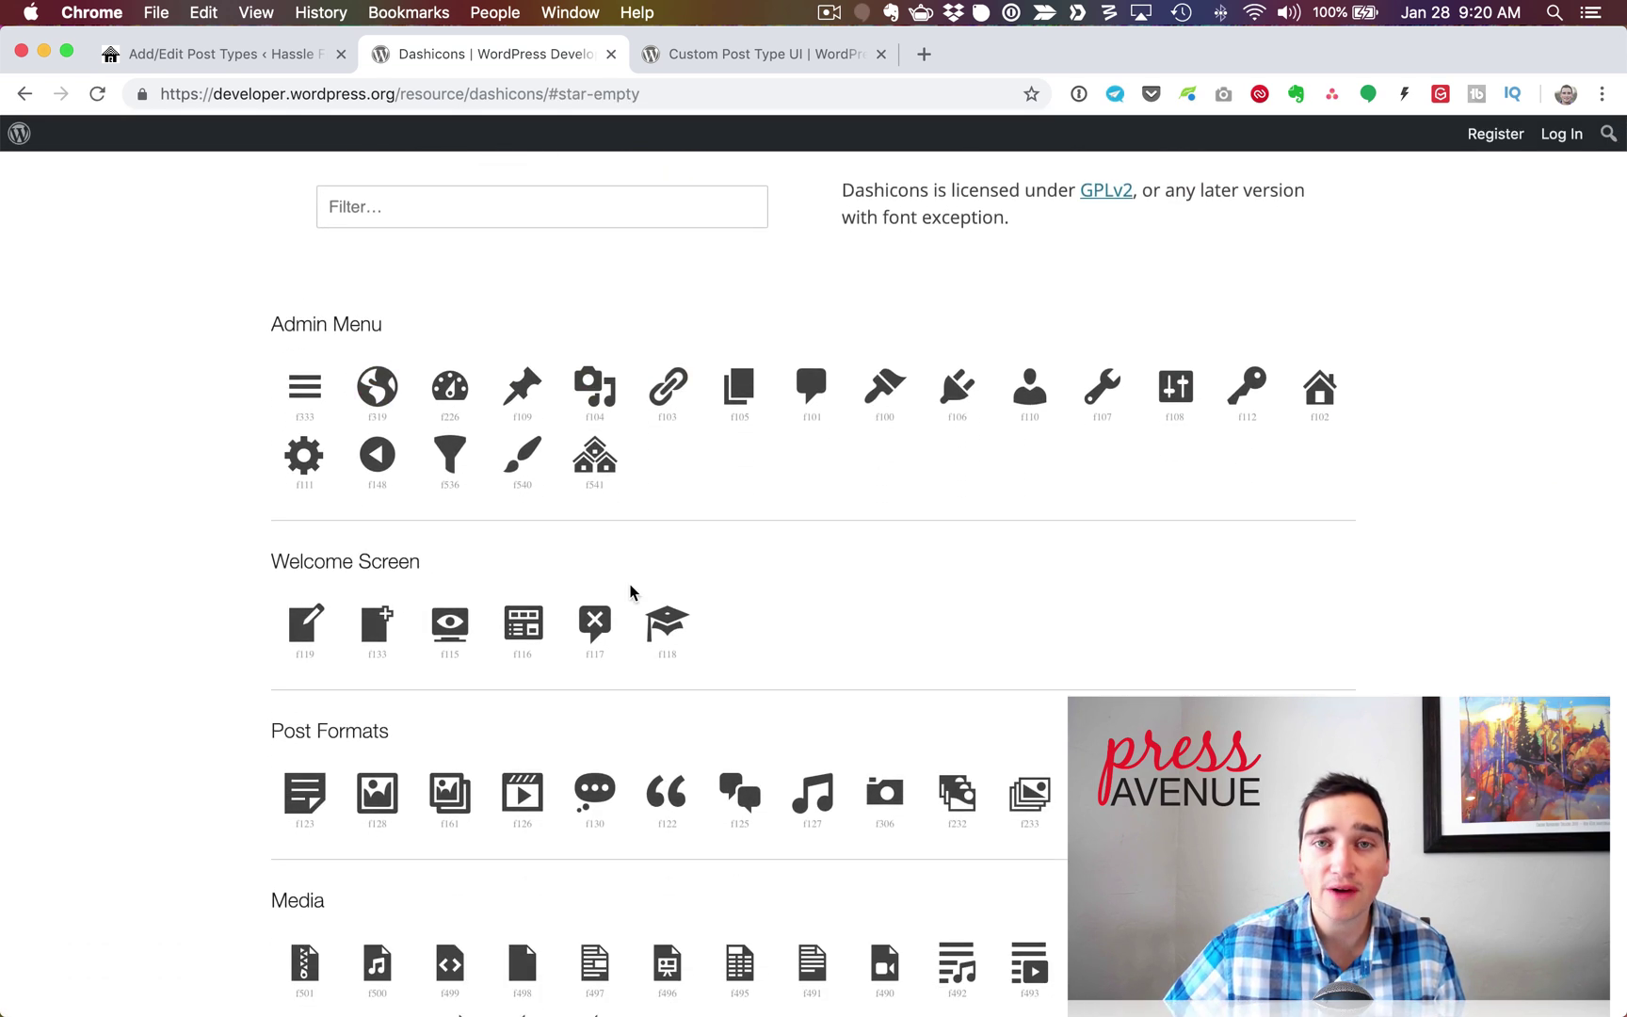
{"action": "scroll", "coordinate": [909, 628], "scroll_direction": "down", "scroll_amount": 5}
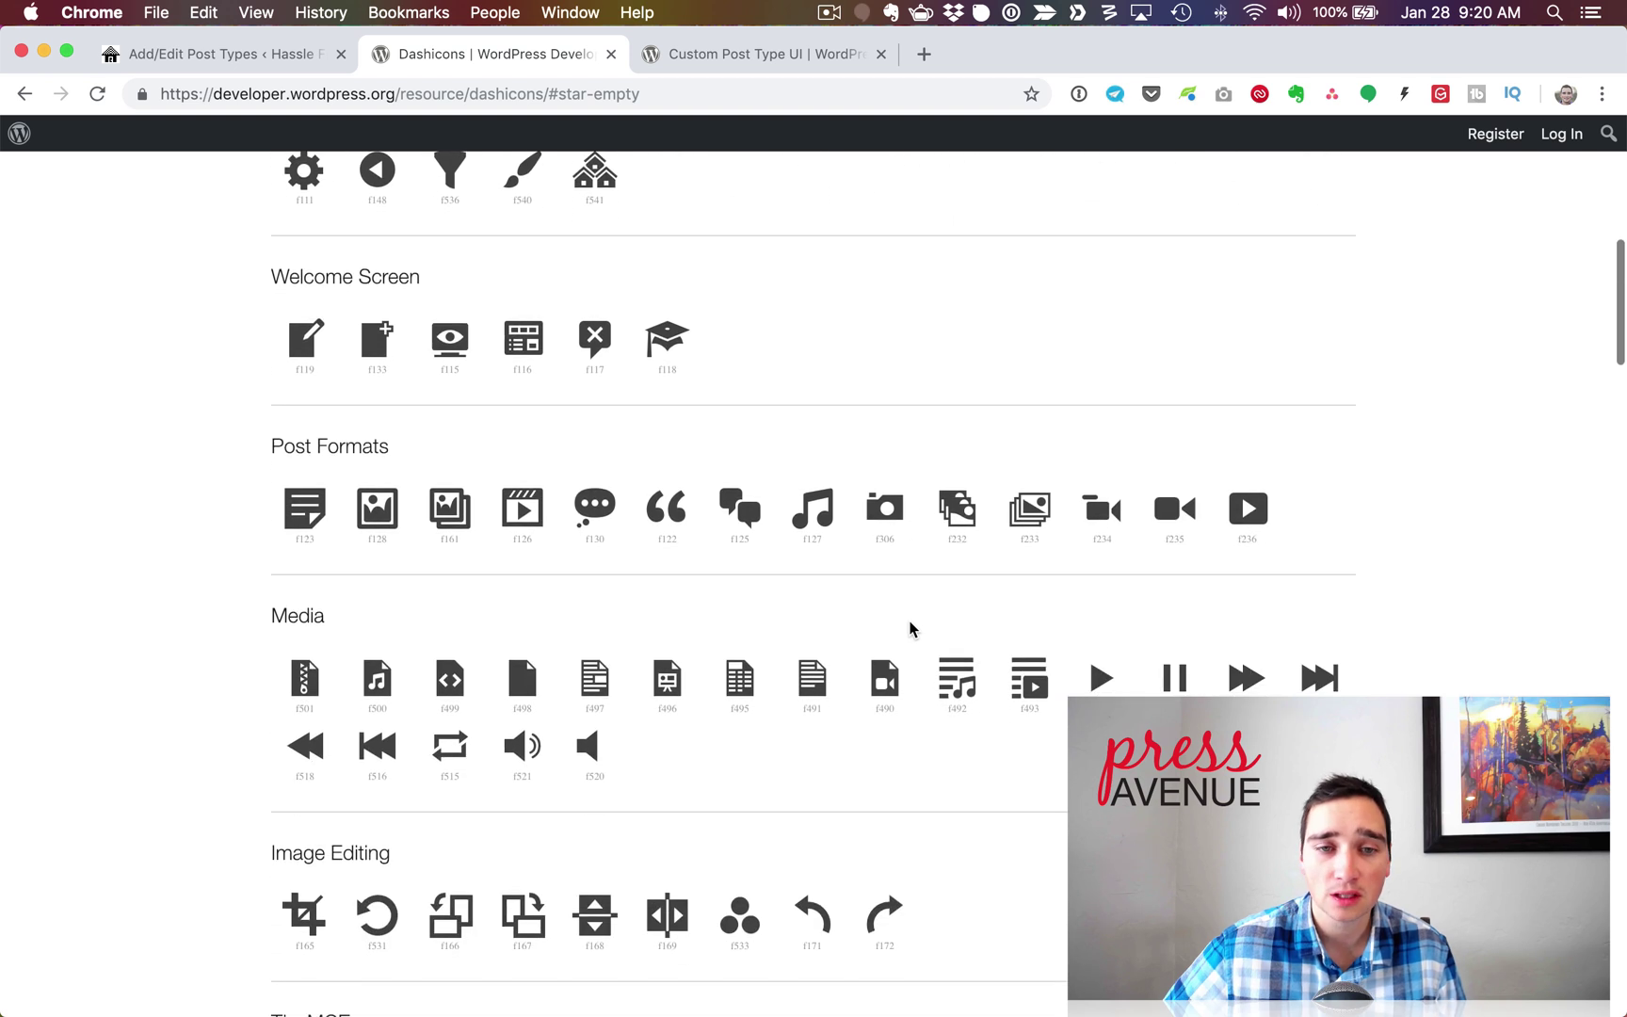
{"action": "scroll", "coordinate": [910, 628], "scroll_direction": "down", "scroll_amount": 7}
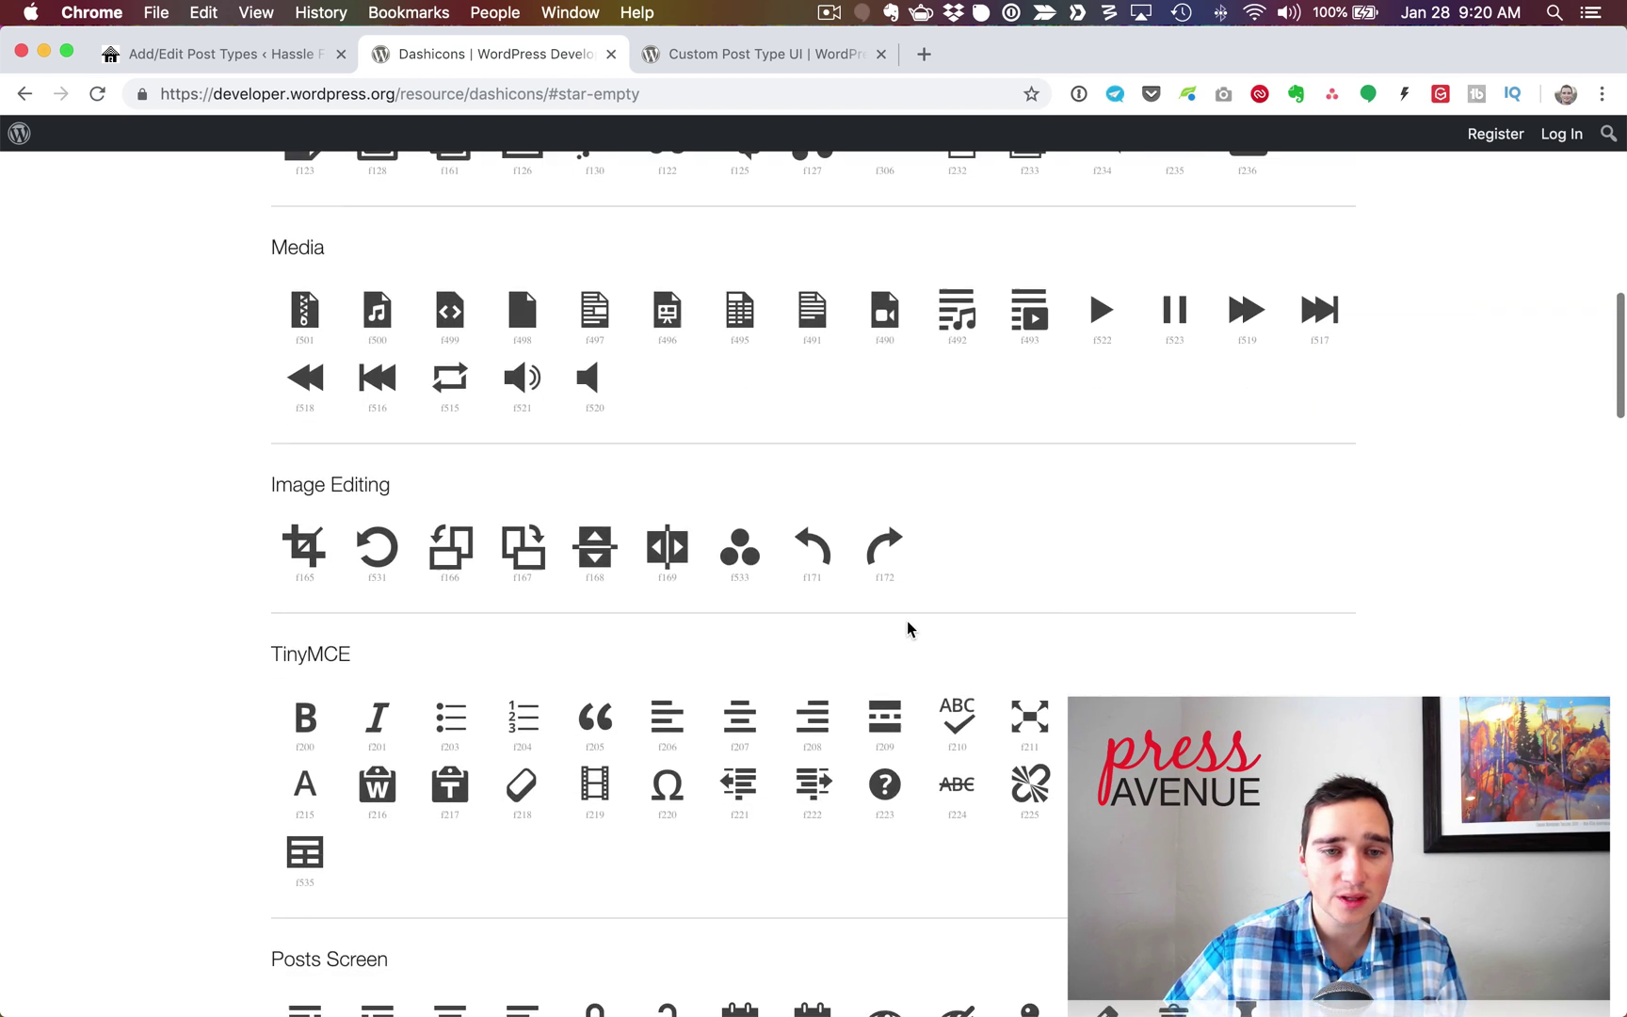
{"action": "scroll", "coordinate": [907, 629], "scroll_direction": "down", "scroll_amount": 20}
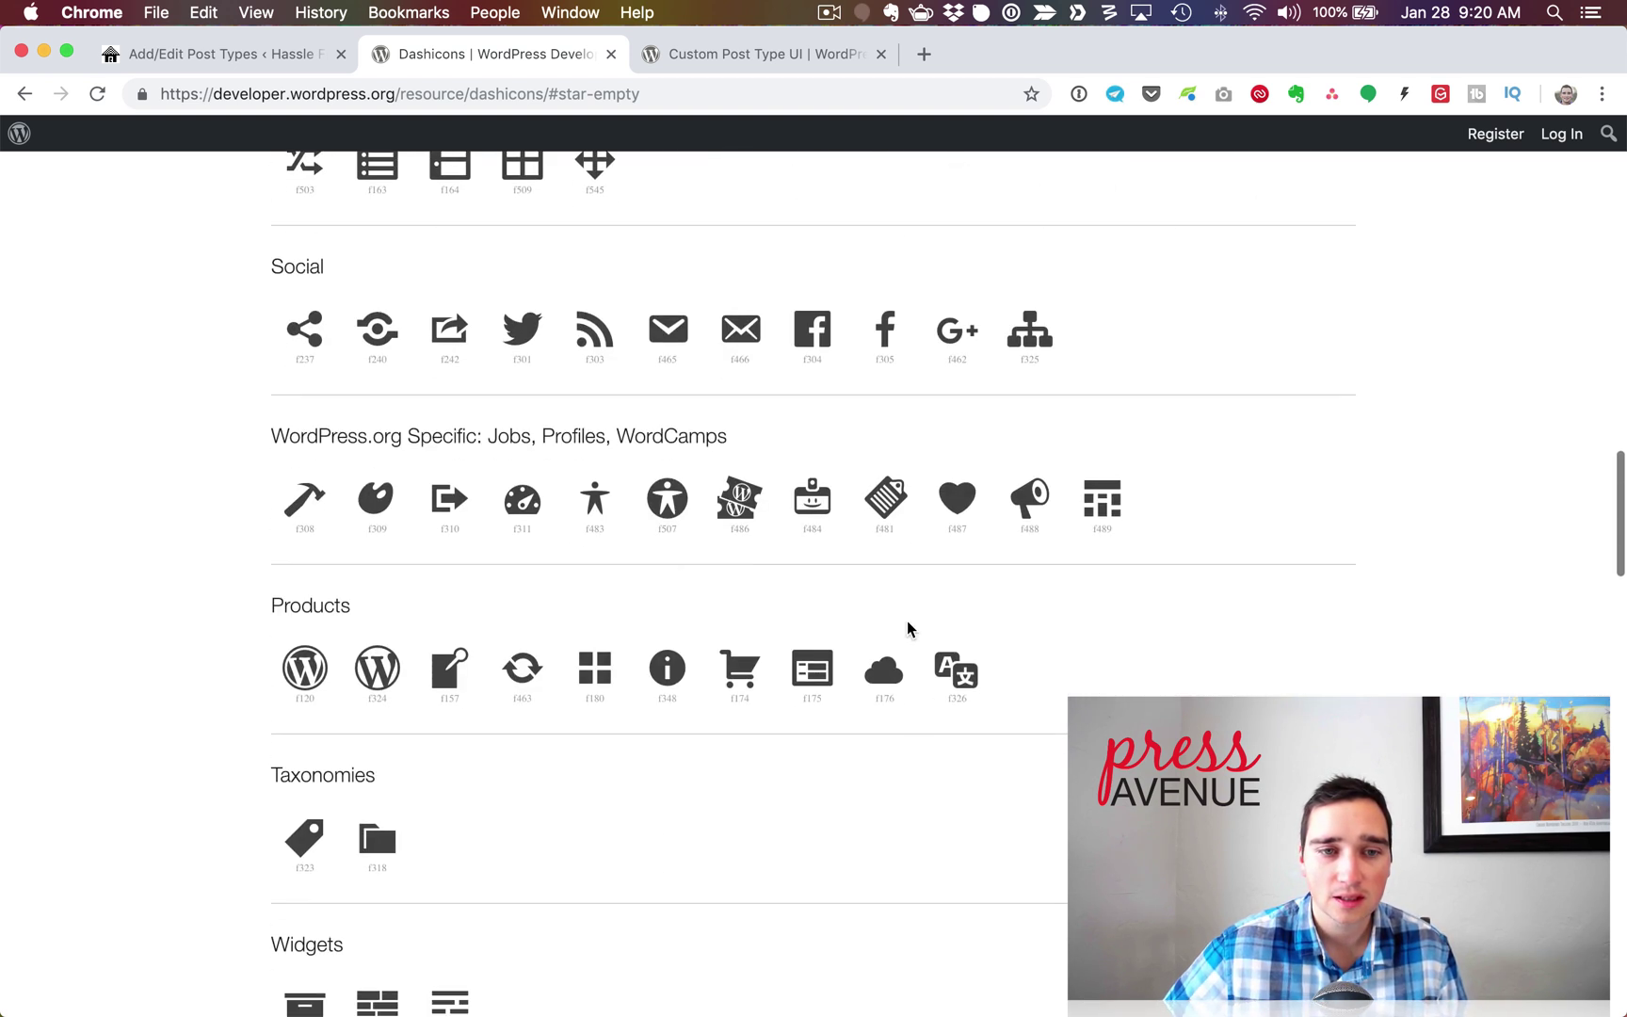
{"action": "scroll", "coordinate": [908, 628], "scroll_direction": "down", "scroll_amount": 16}
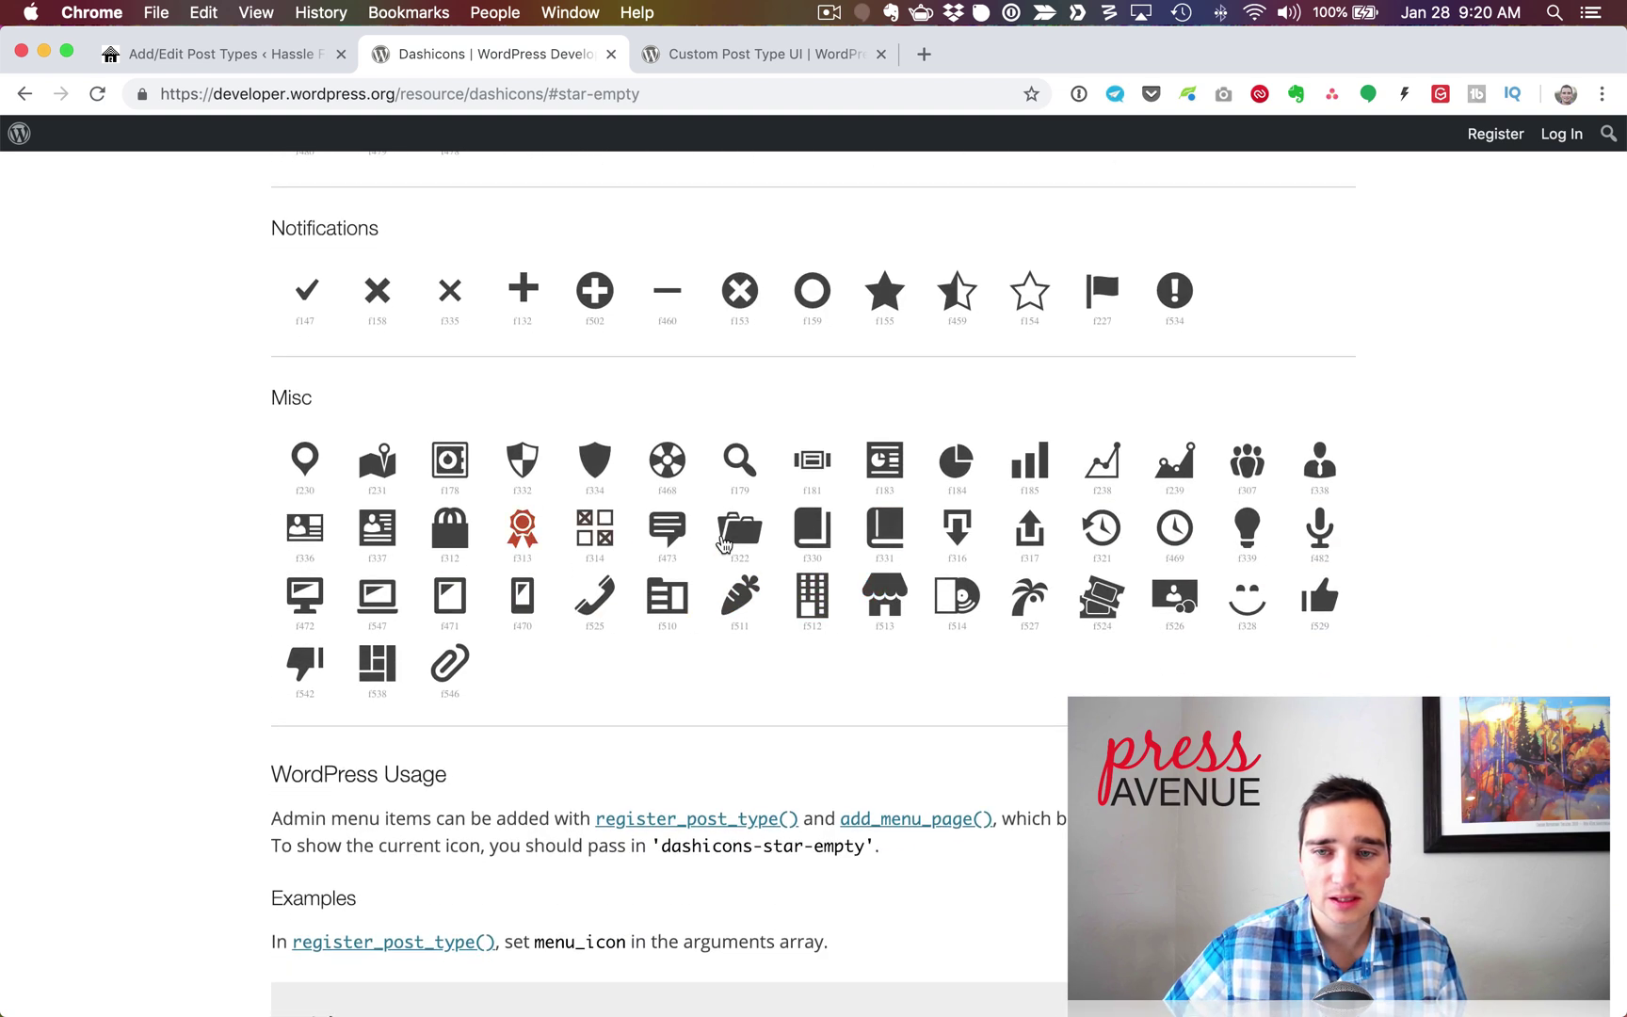
{"action": "left_click", "coordinate": [1249, 463]}
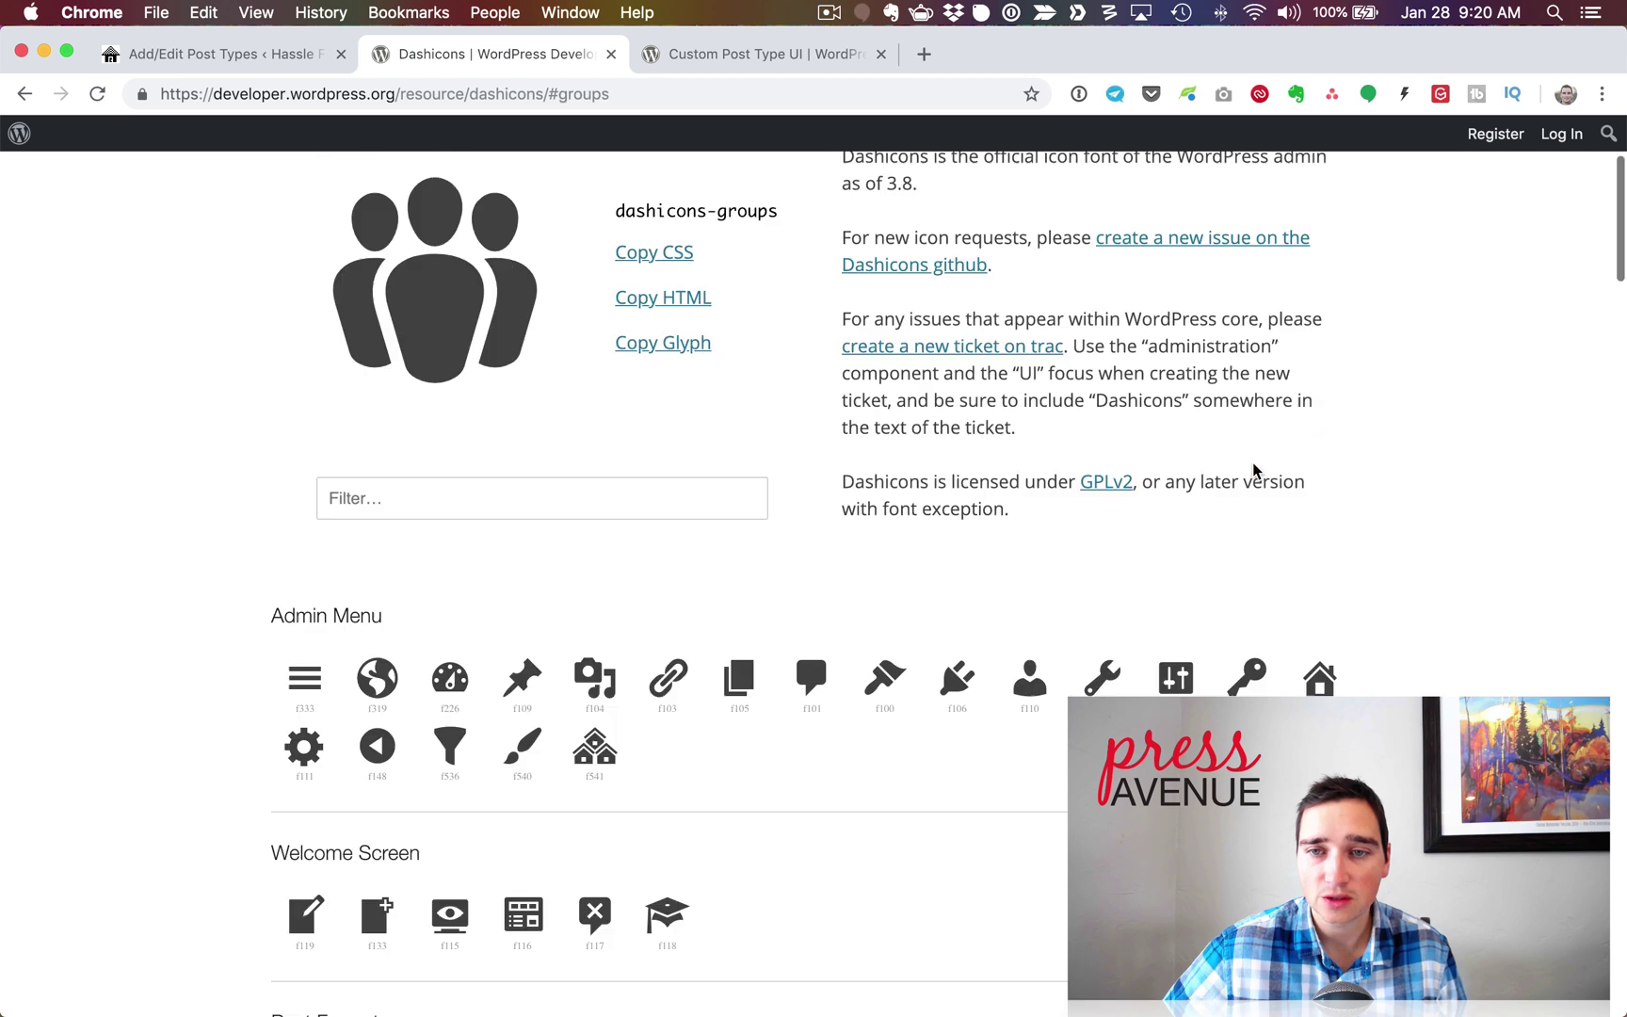
- Copy the 'dashicons-groups' class name and return to the post type form
{"action": "scroll", "coordinate": [546, 364], "scroll_direction": "up", "scroll_amount": 3}
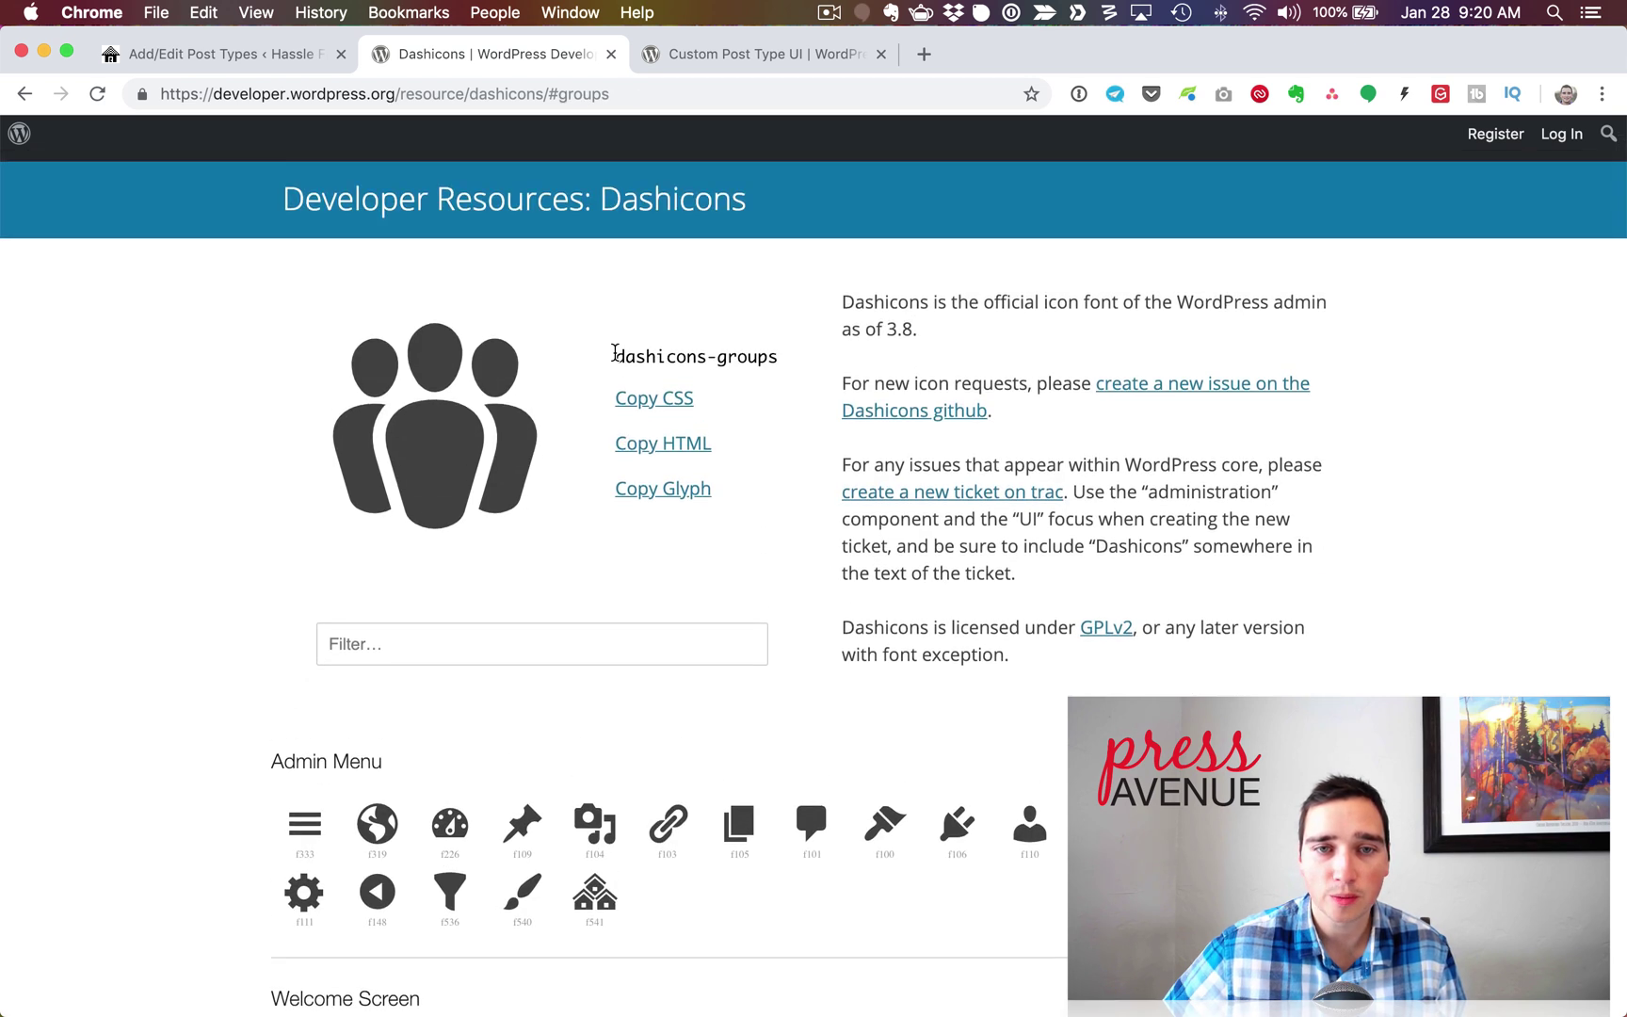
{"action": "left_click_drag", "start_coordinate": [614, 354], "coordinate": [784, 361]}
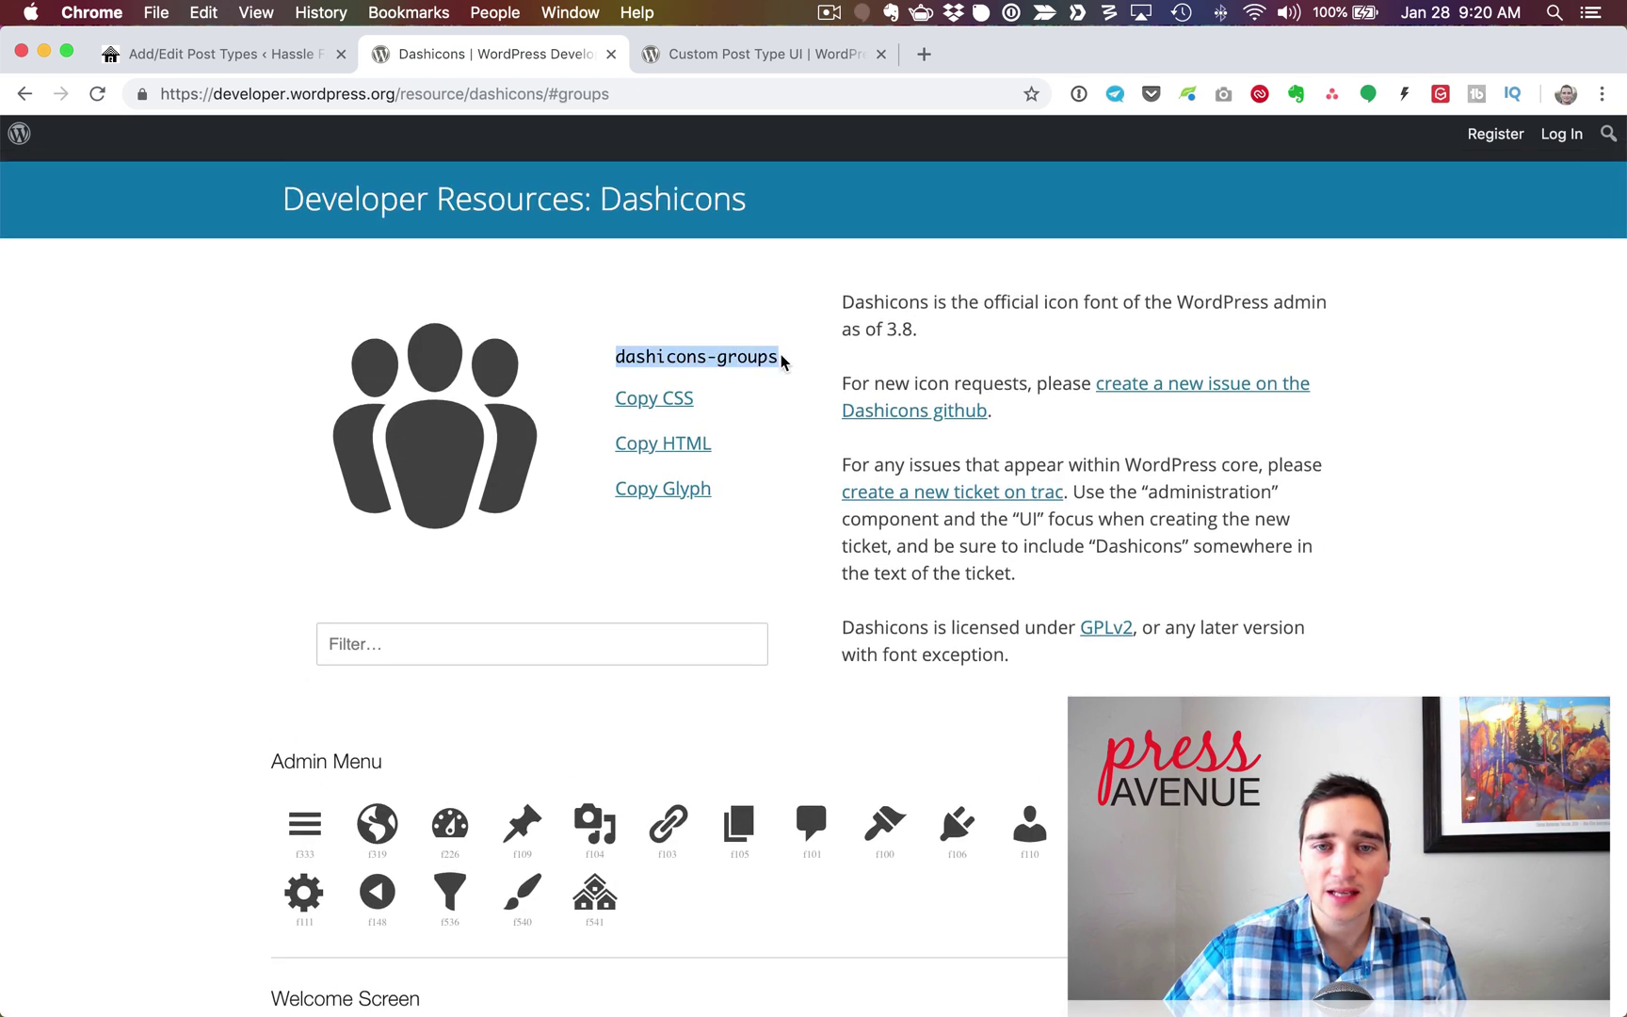
{"action": "right_click", "coordinate": [763, 355]}
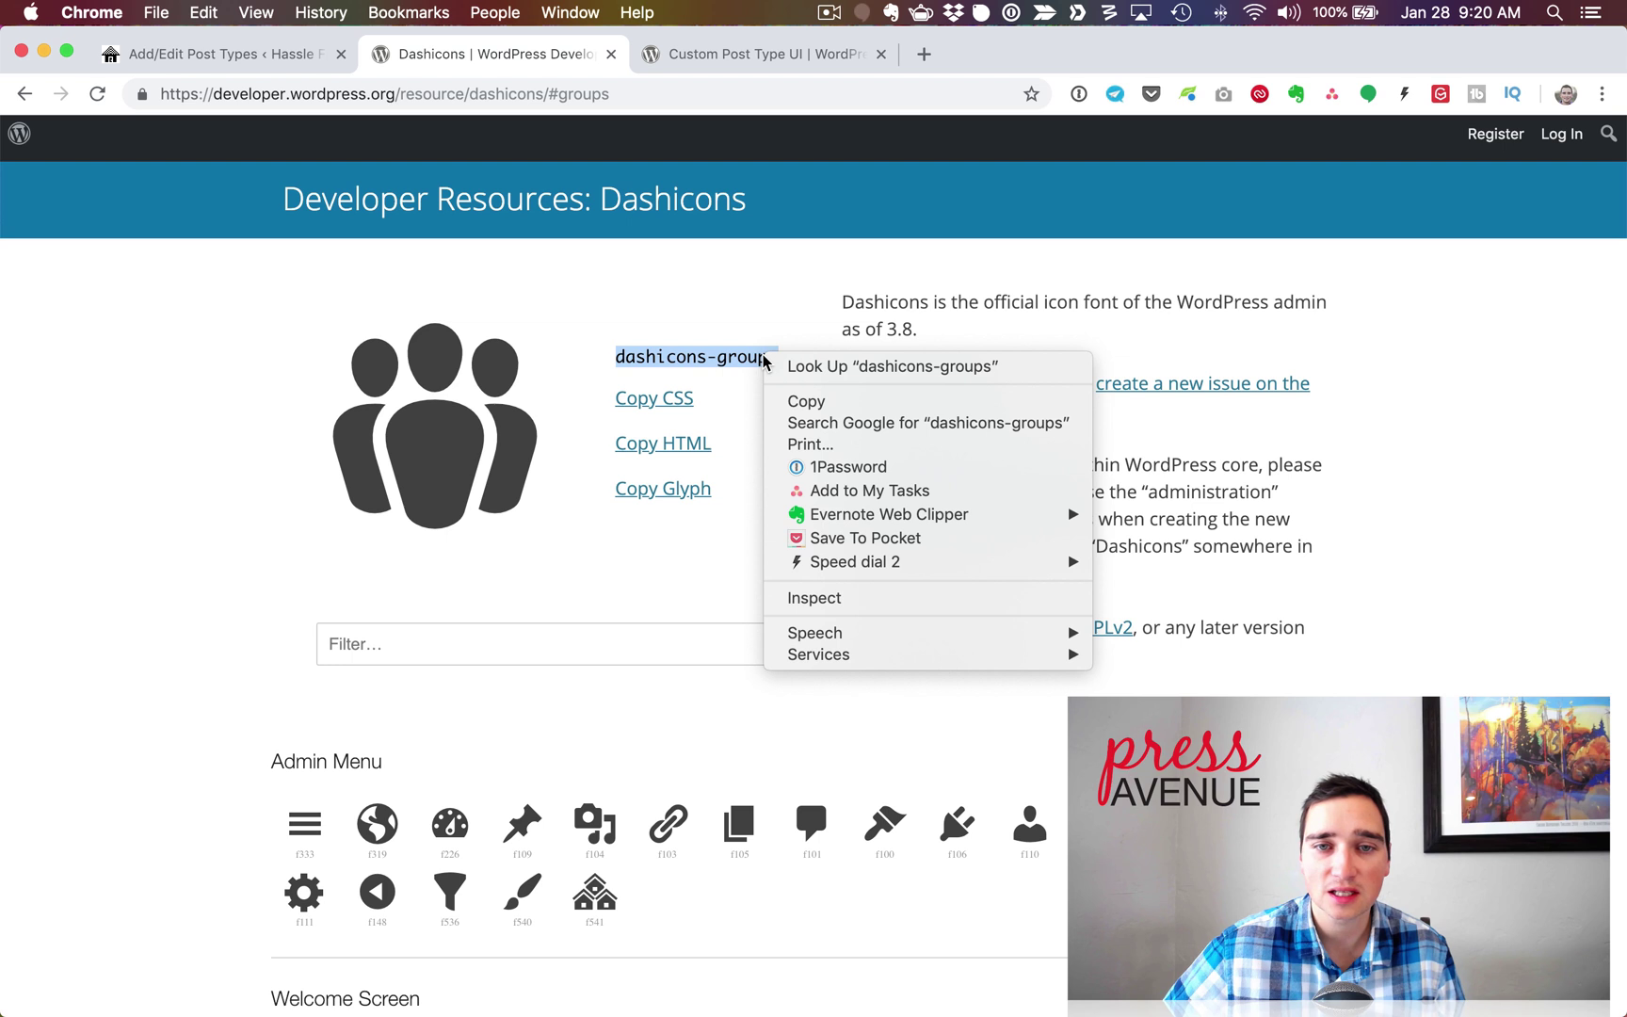
{"action": "left_click", "coordinate": [819, 405]}
{"action": "left_click", "coordinate": [266, 67]}
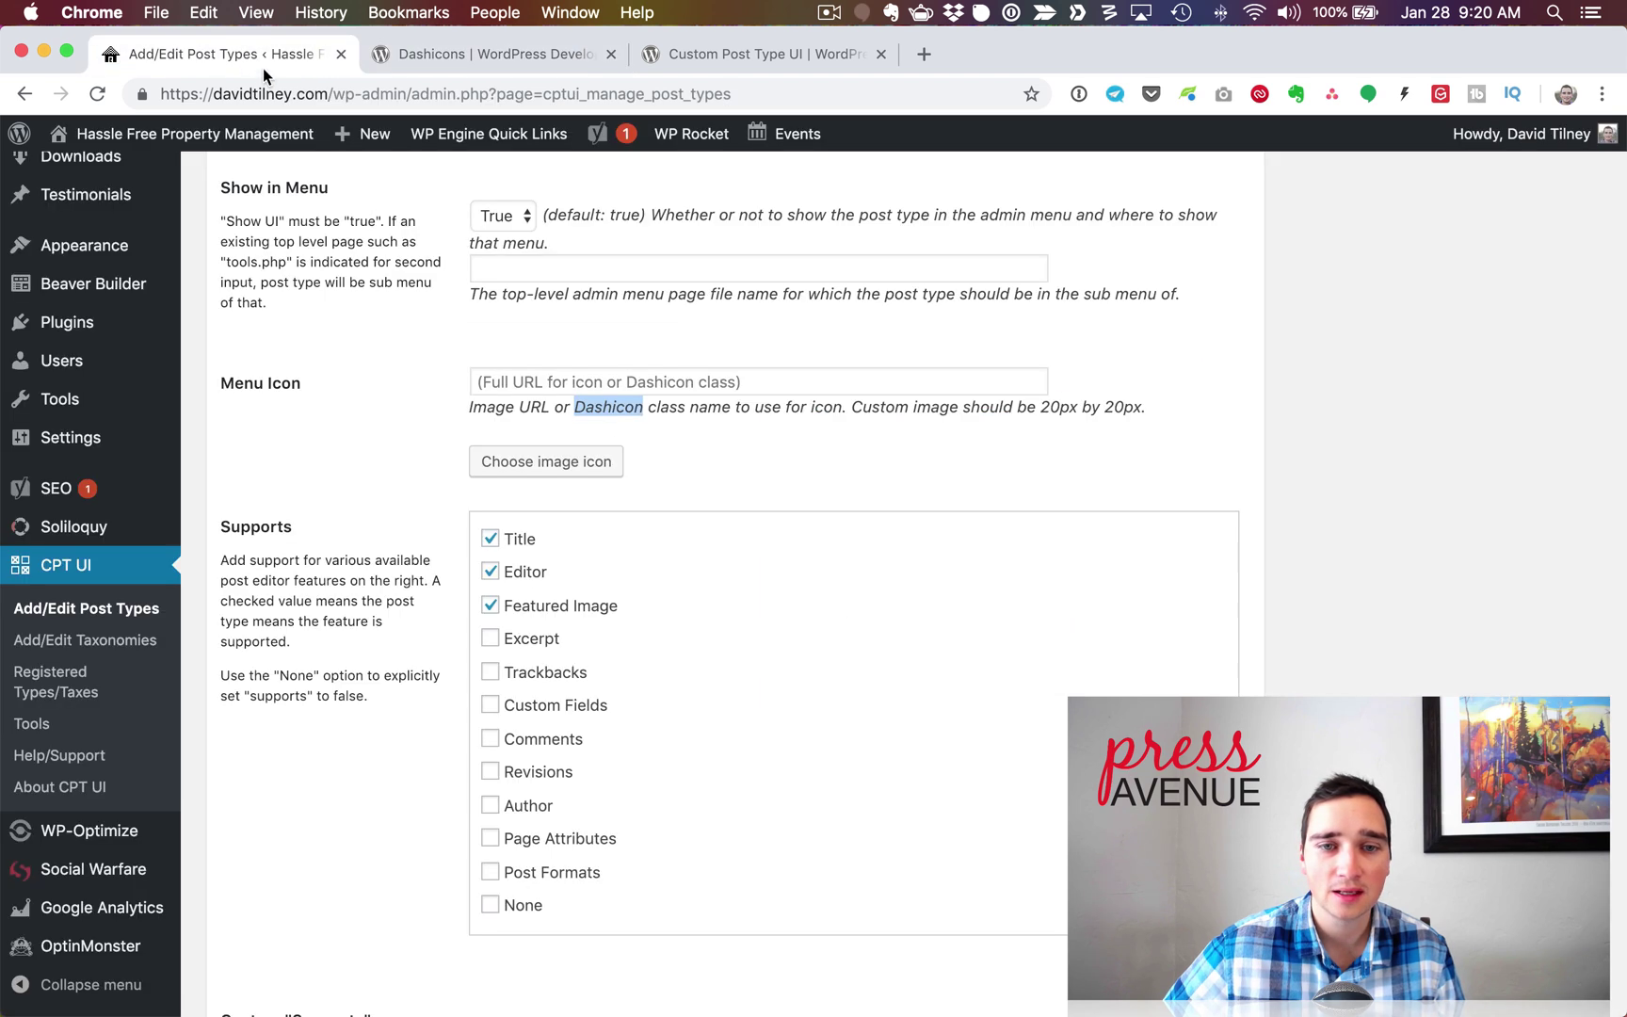
- Paste 'dashicons-groups' into the Menu Icon field
{"action": "left_click", "coordinate": [543, 370]}
{"action": "right_click", "coordinate": [543, 370]}
{"action": "left_click", "coordinate": [617, 511]}
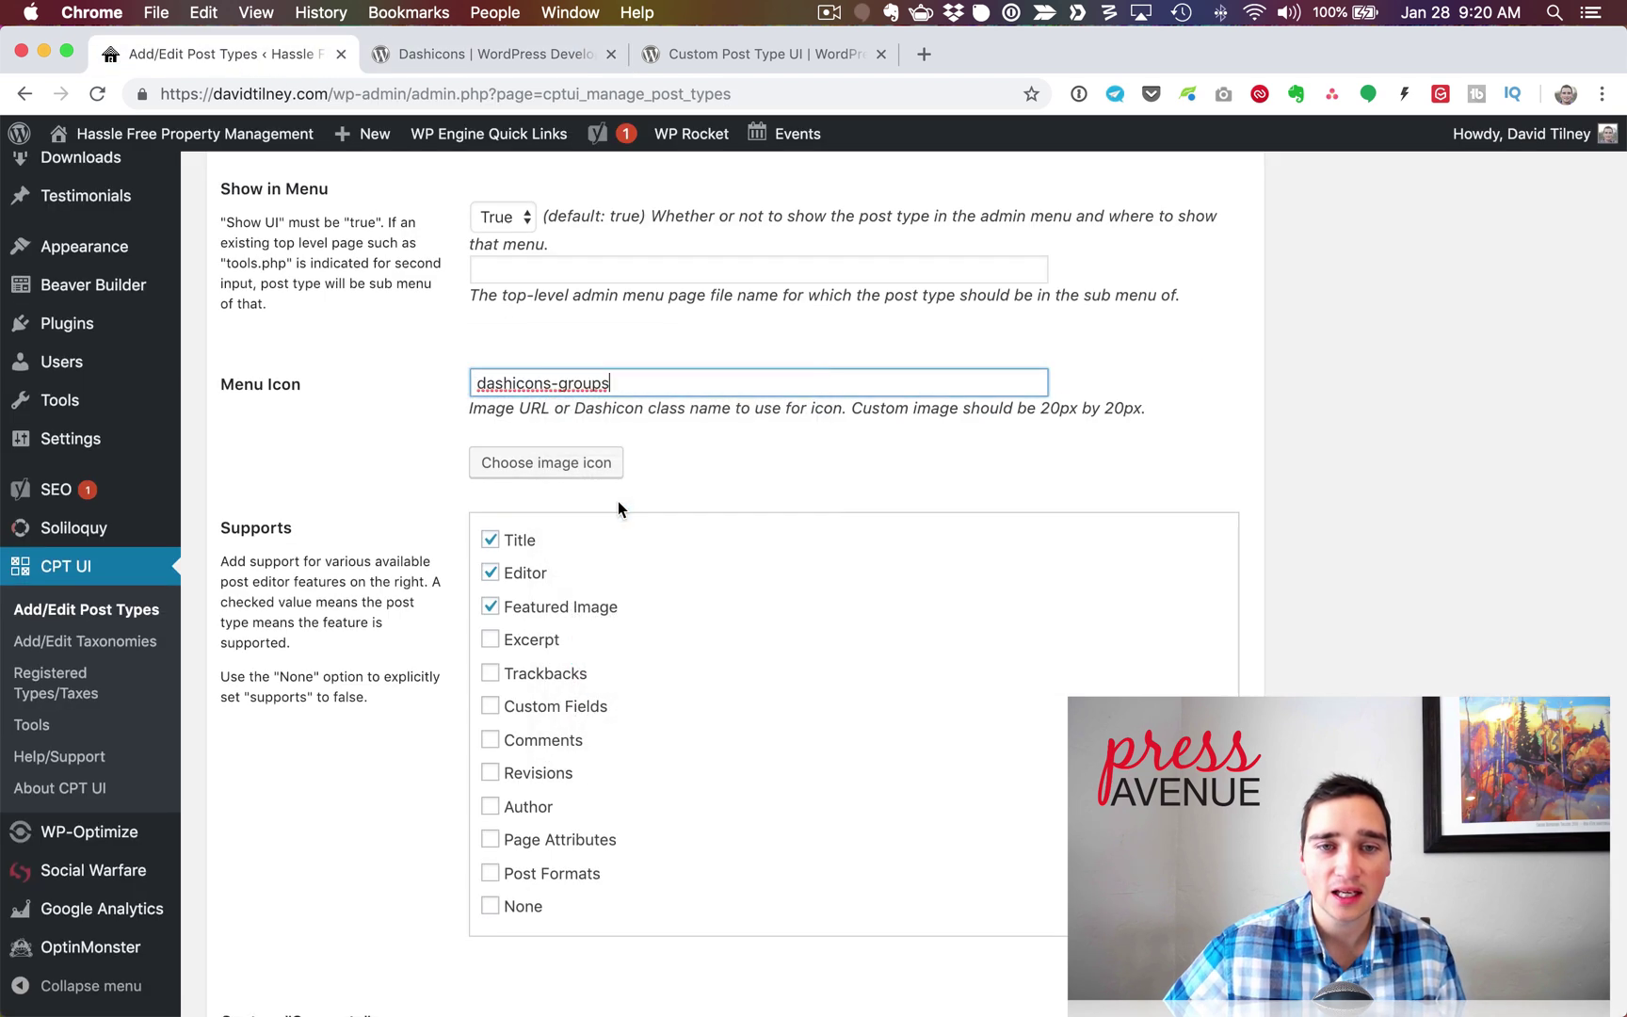
- Scroll past Supports and create the post type with Add Post Type
{"action": "scroll", "coordinate": [618, 508], "scroll_direction": "down", "scroll_amount": 1}
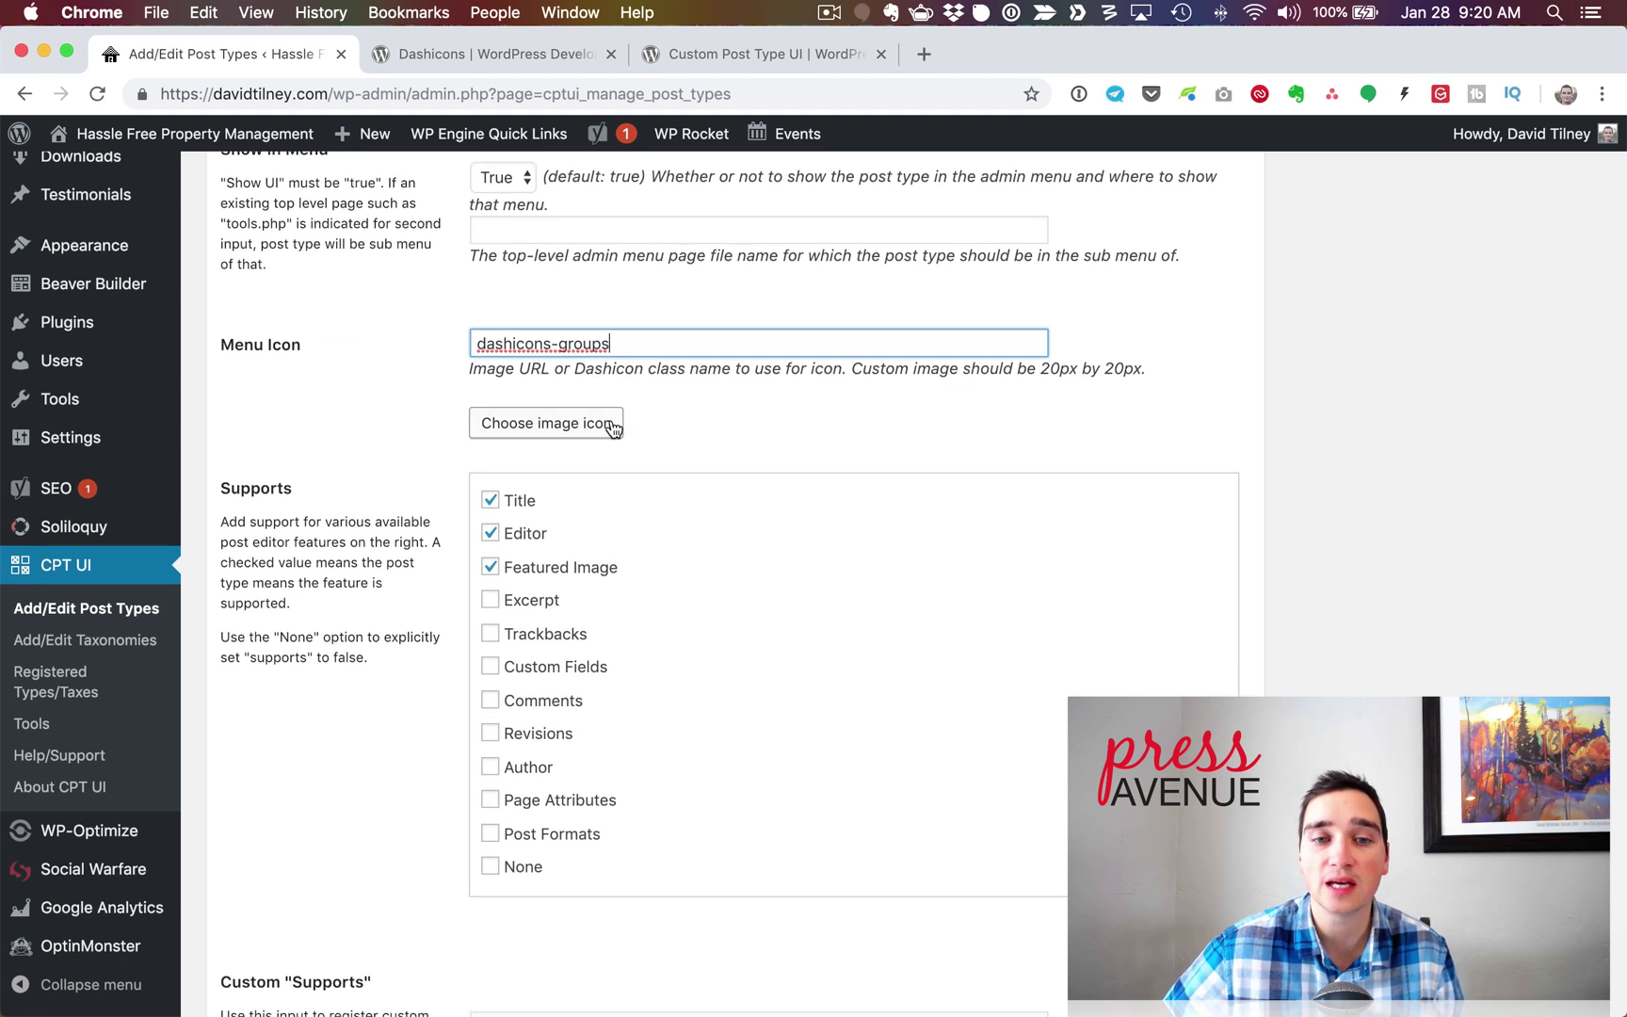
{"action": "scroll", "coordinate": [381, 500], "scroll_direction": "down", "scroll_amount": 5}
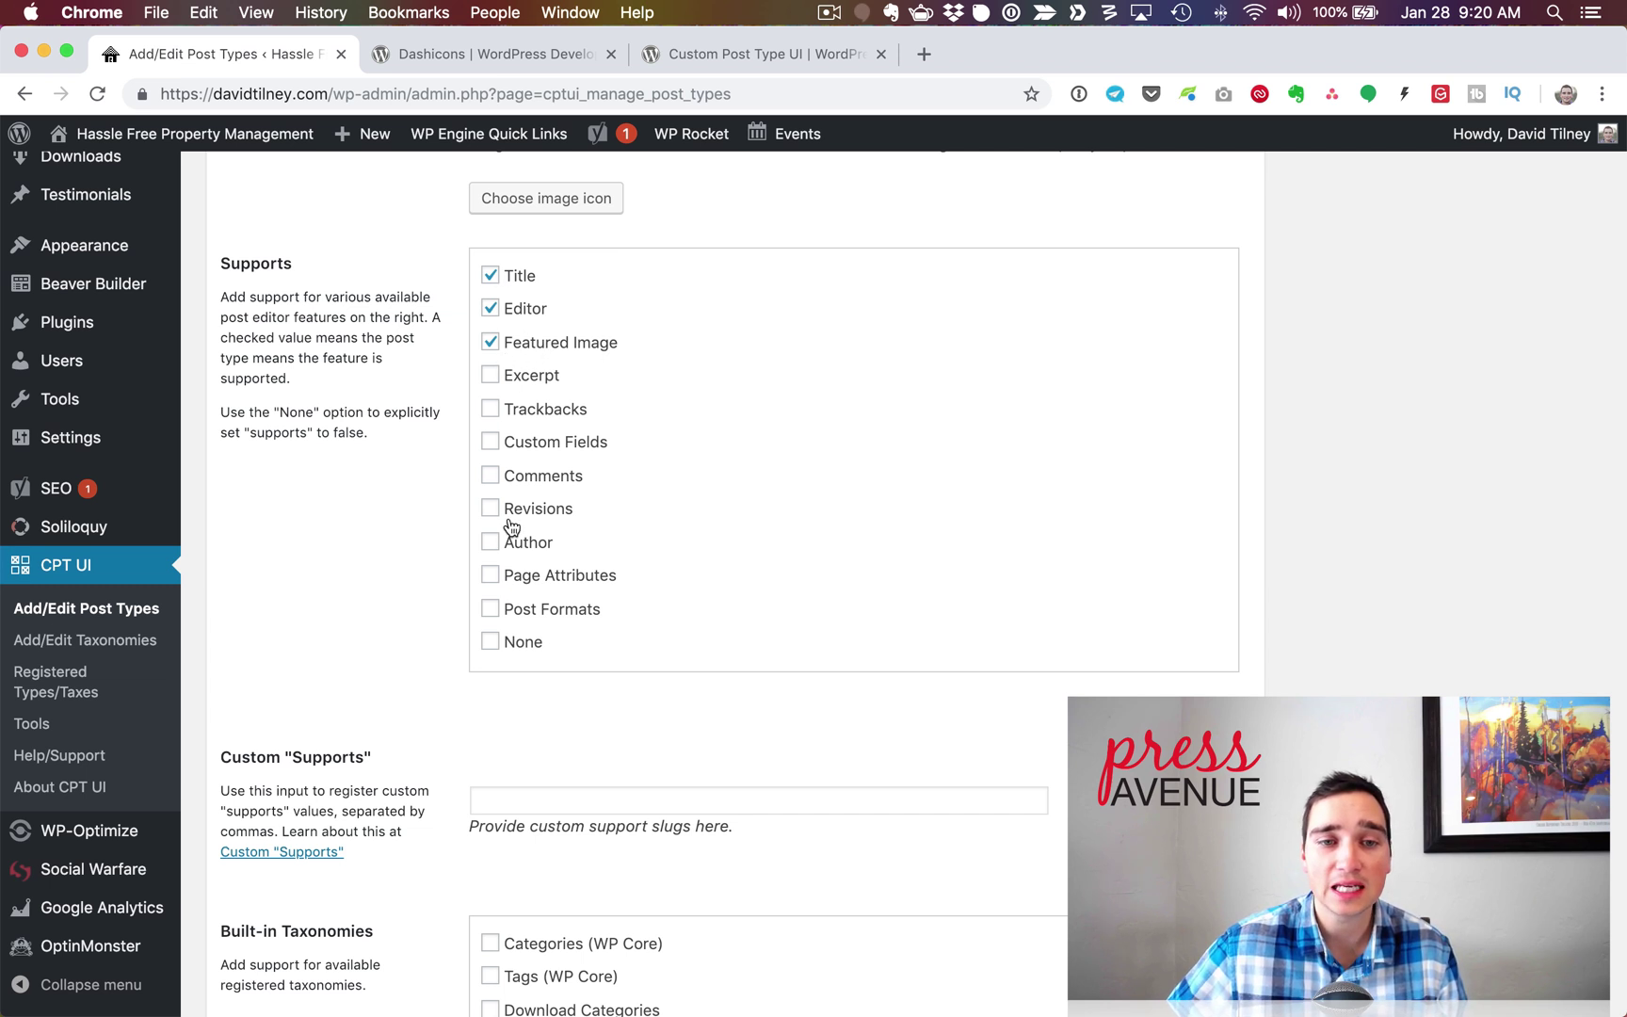
{"action": "scroll", "coordinate": [286, 456], "scroll_direction": "down", "scroll_amount": 2}
{"action": "scroll", "coordinate": [286, 456], "scroll_direction": "down", "scroll_amount": 4}
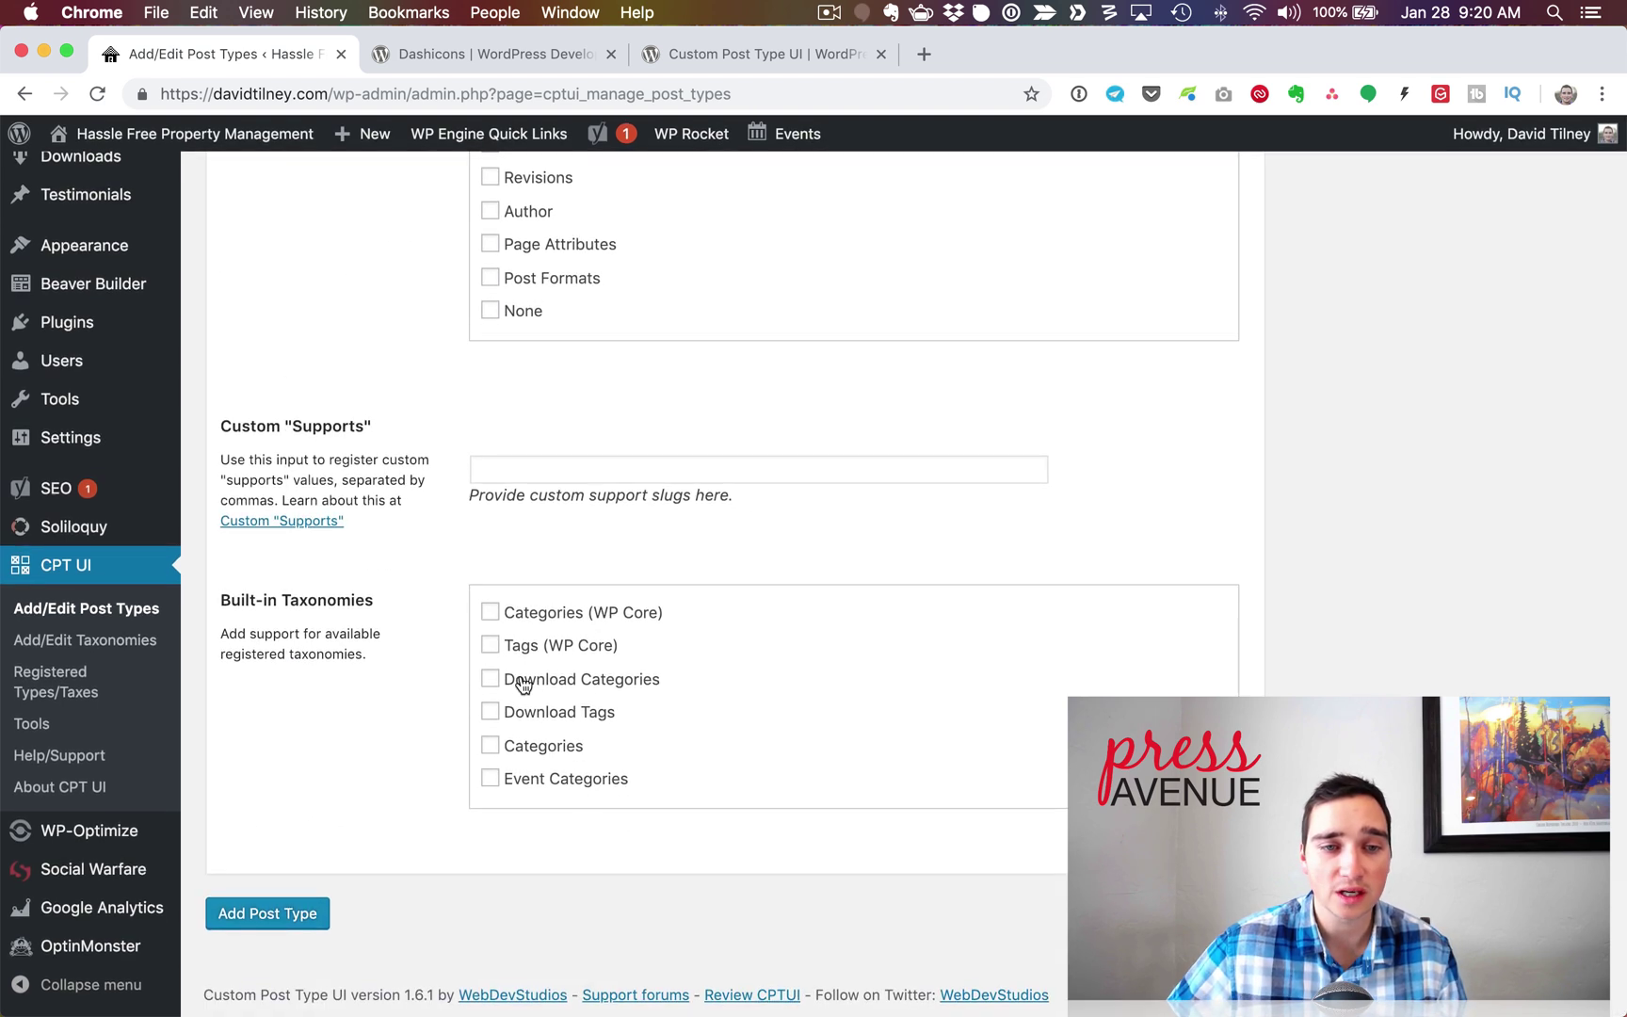
{"action": "left_click_drag", "start_coordinate": [264, 600], "coordinate": [349, 600]}
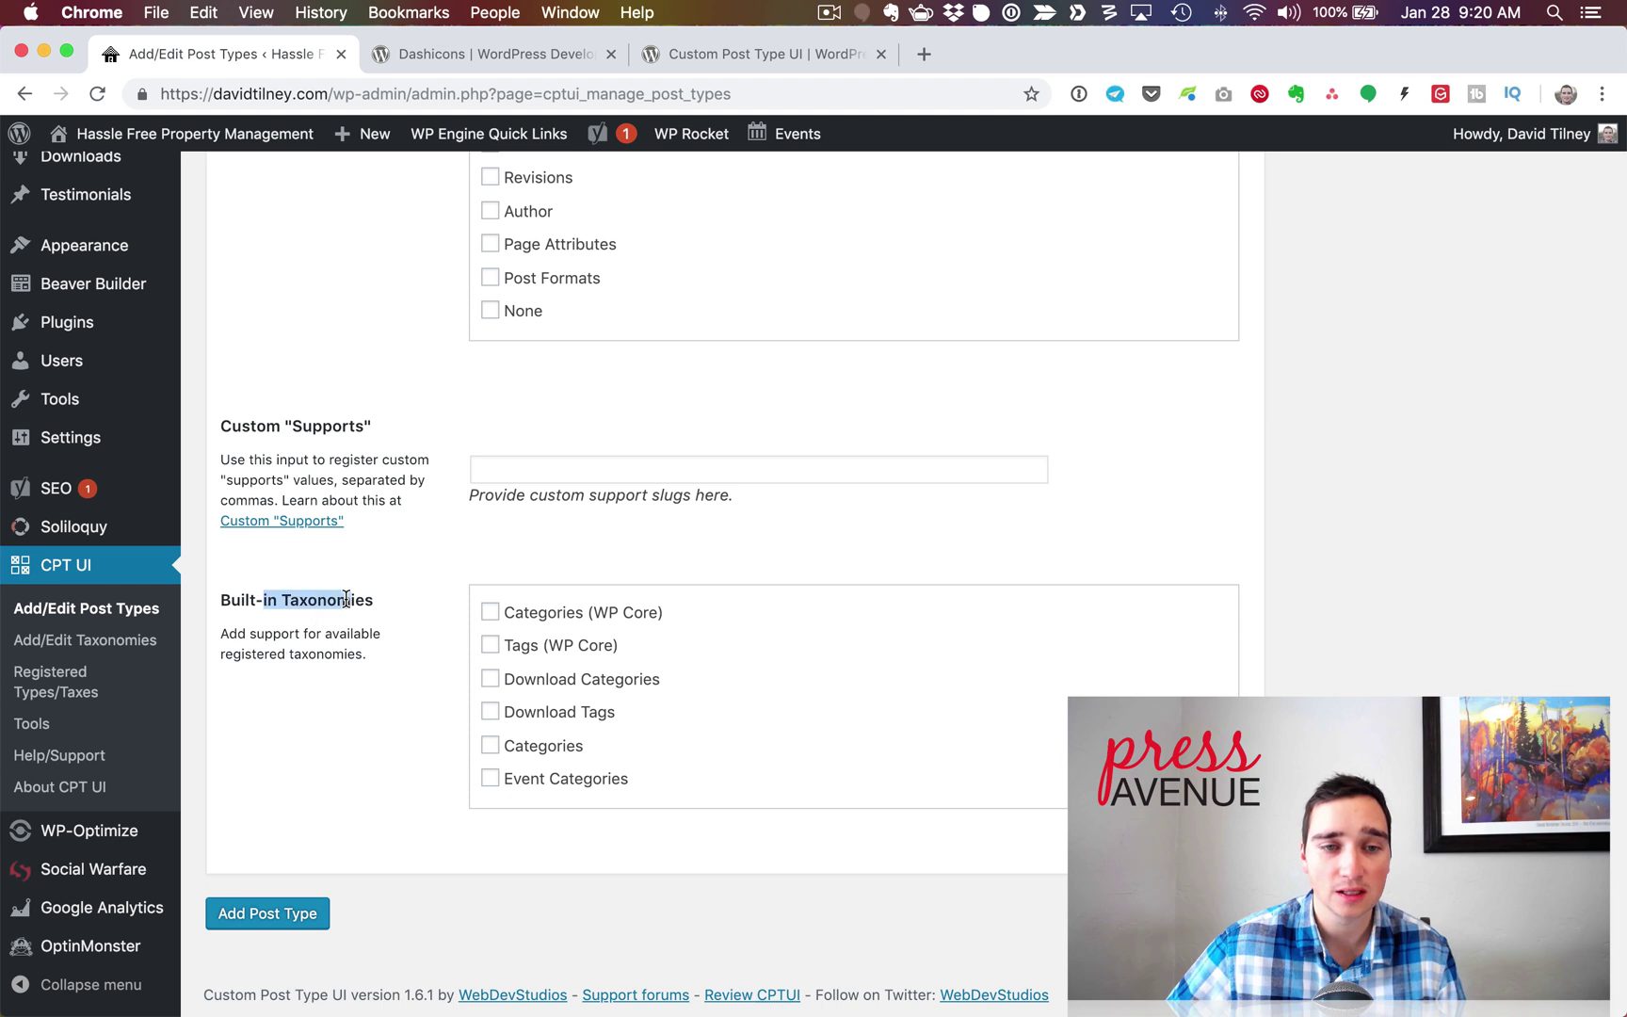
{"action": "left_click", "coordinate": [349, 600]}
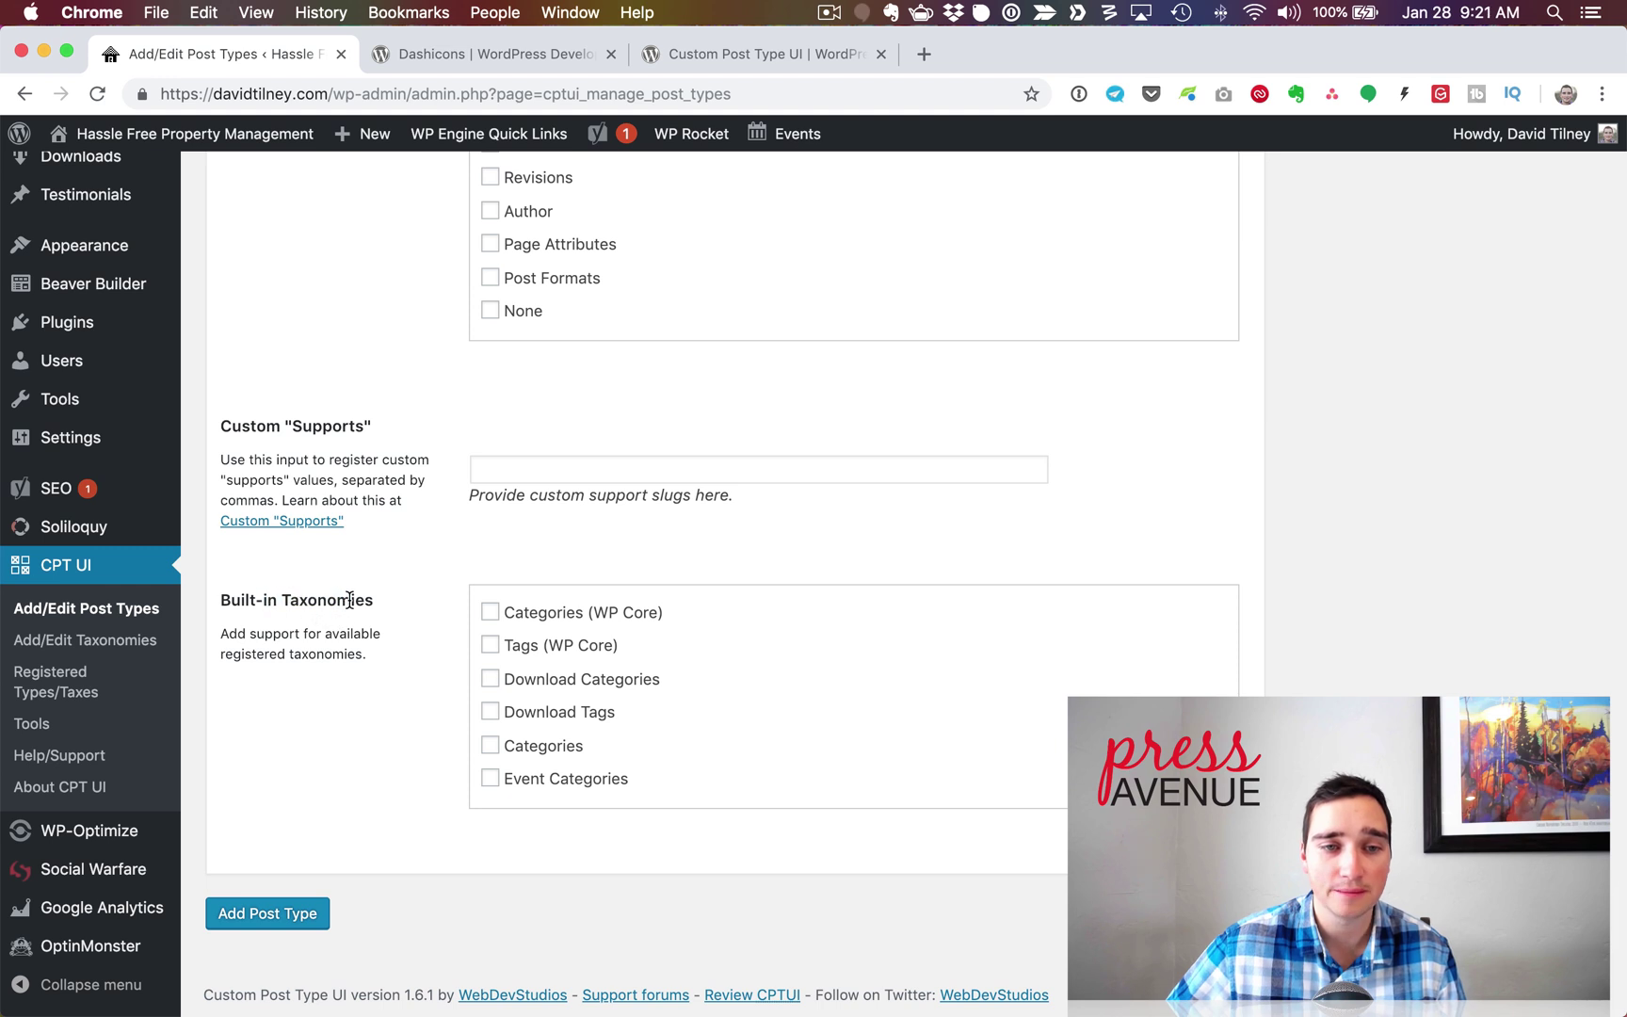
{"action": "left_click", "coordinate": [276, 912]}
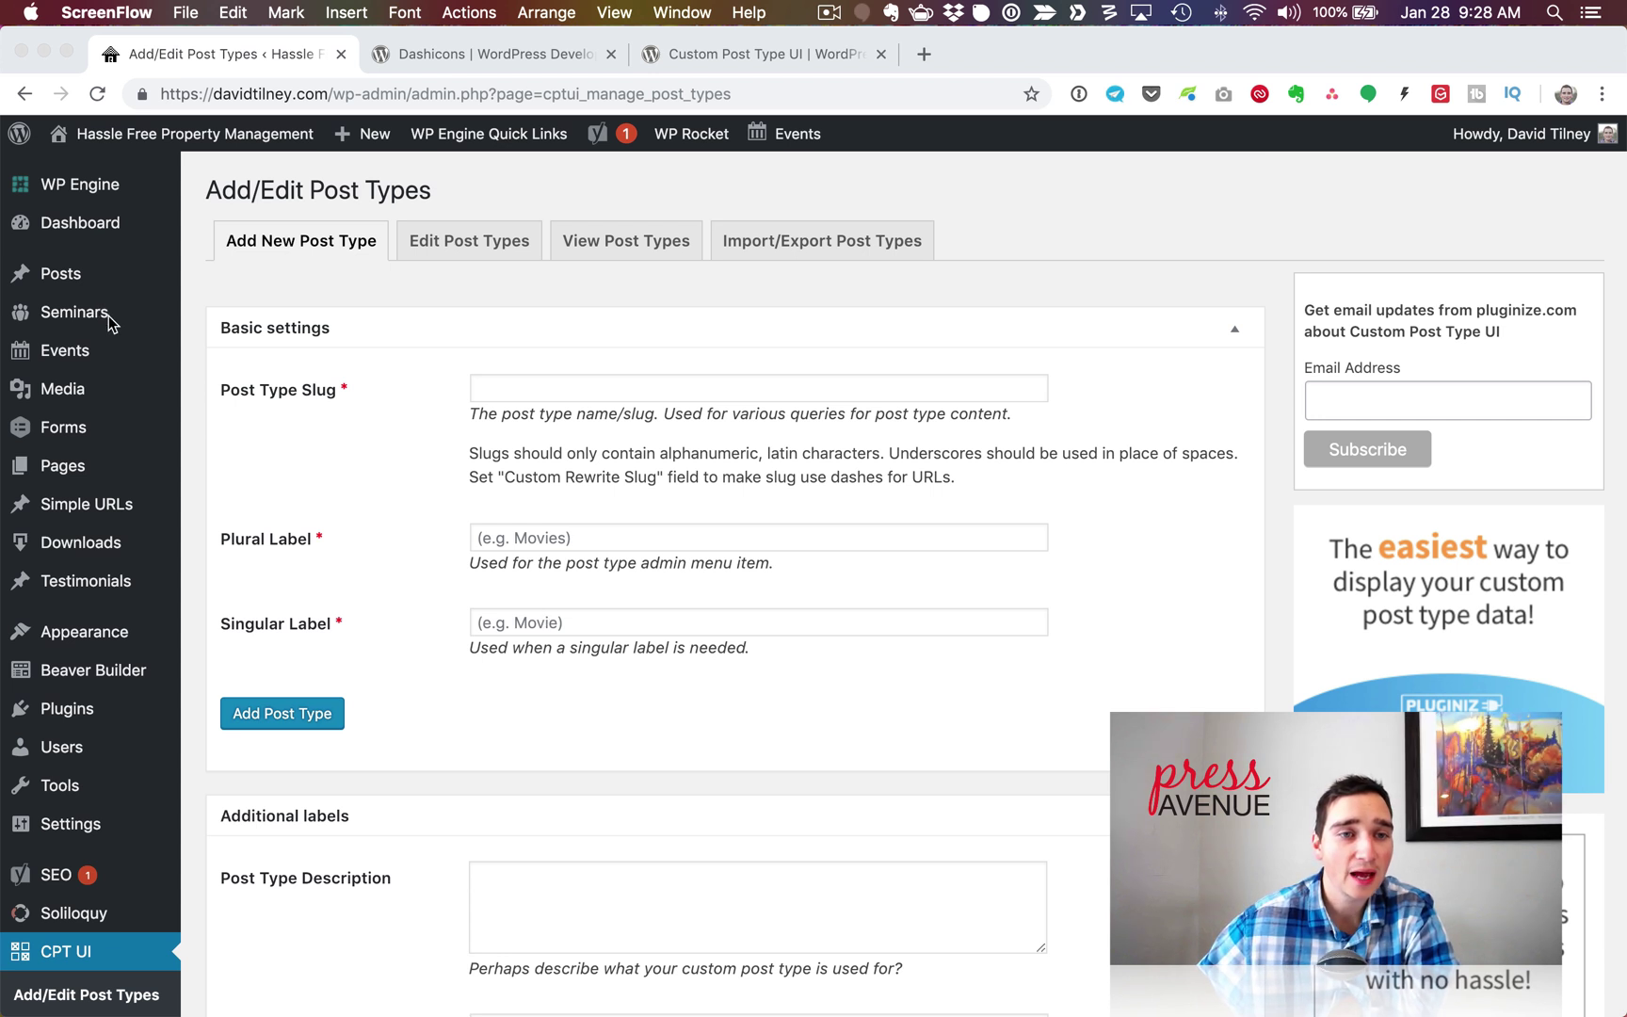
- Open the Edit Post Types tab with Seminars selected
{"action": "left_click", "coordinate": [132, 323]}
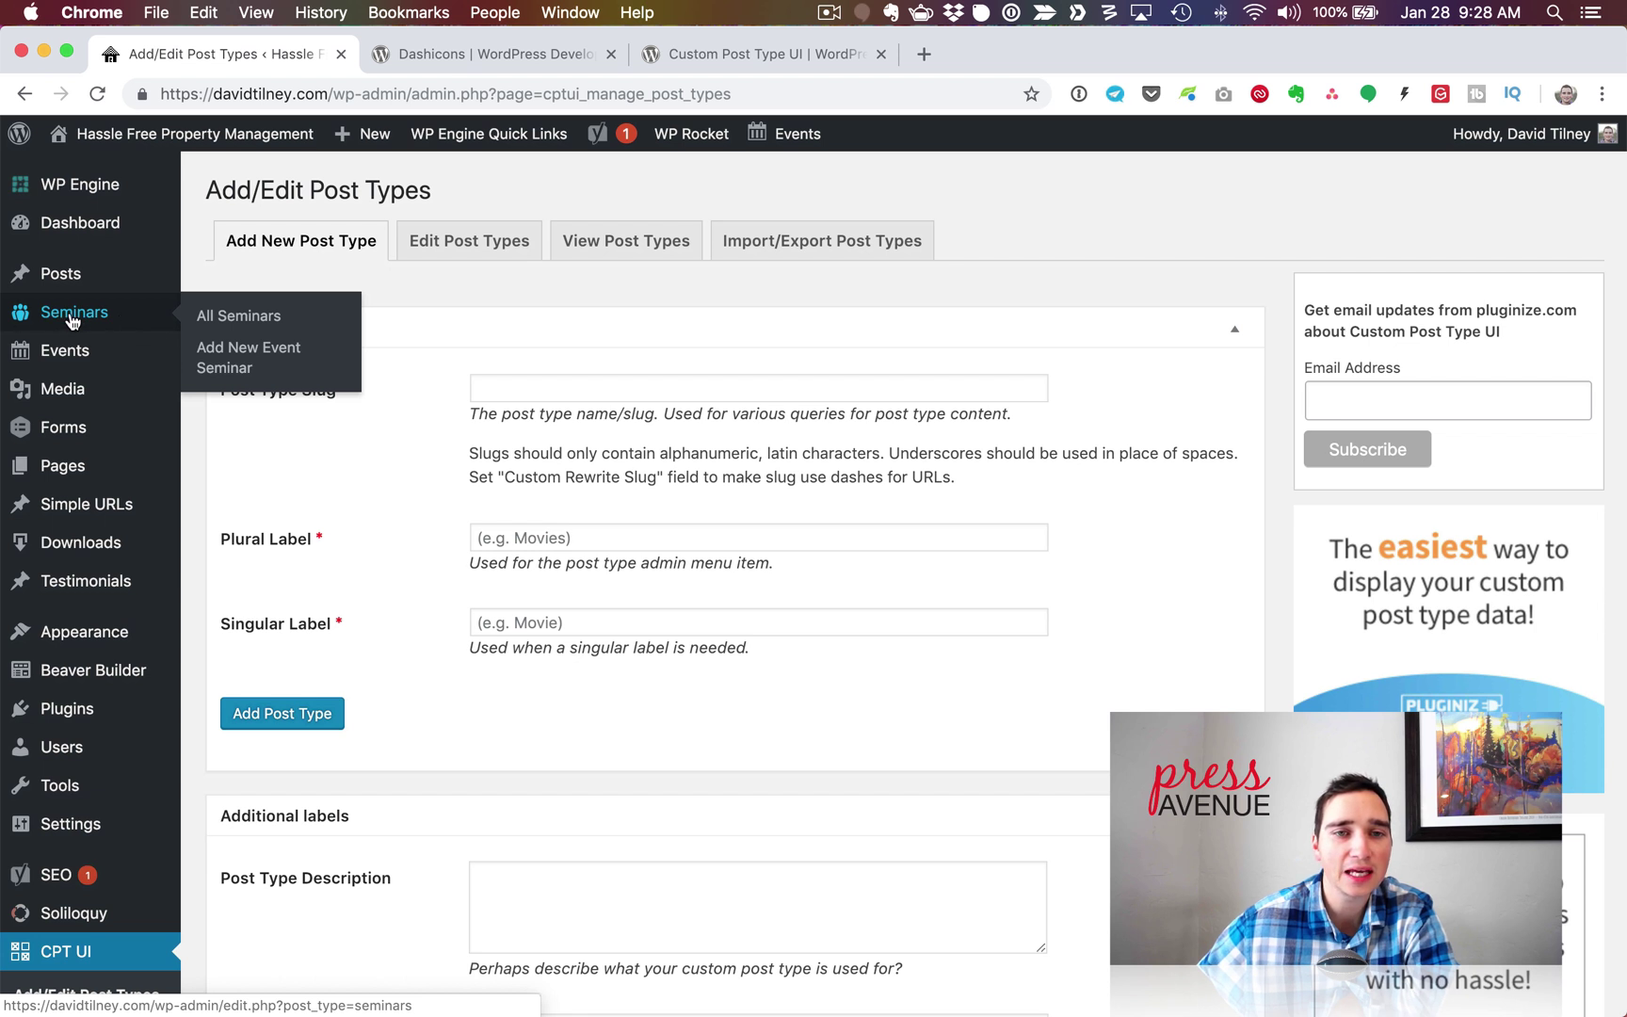
{"action": "left_click", "coordinate": [470, 246]}
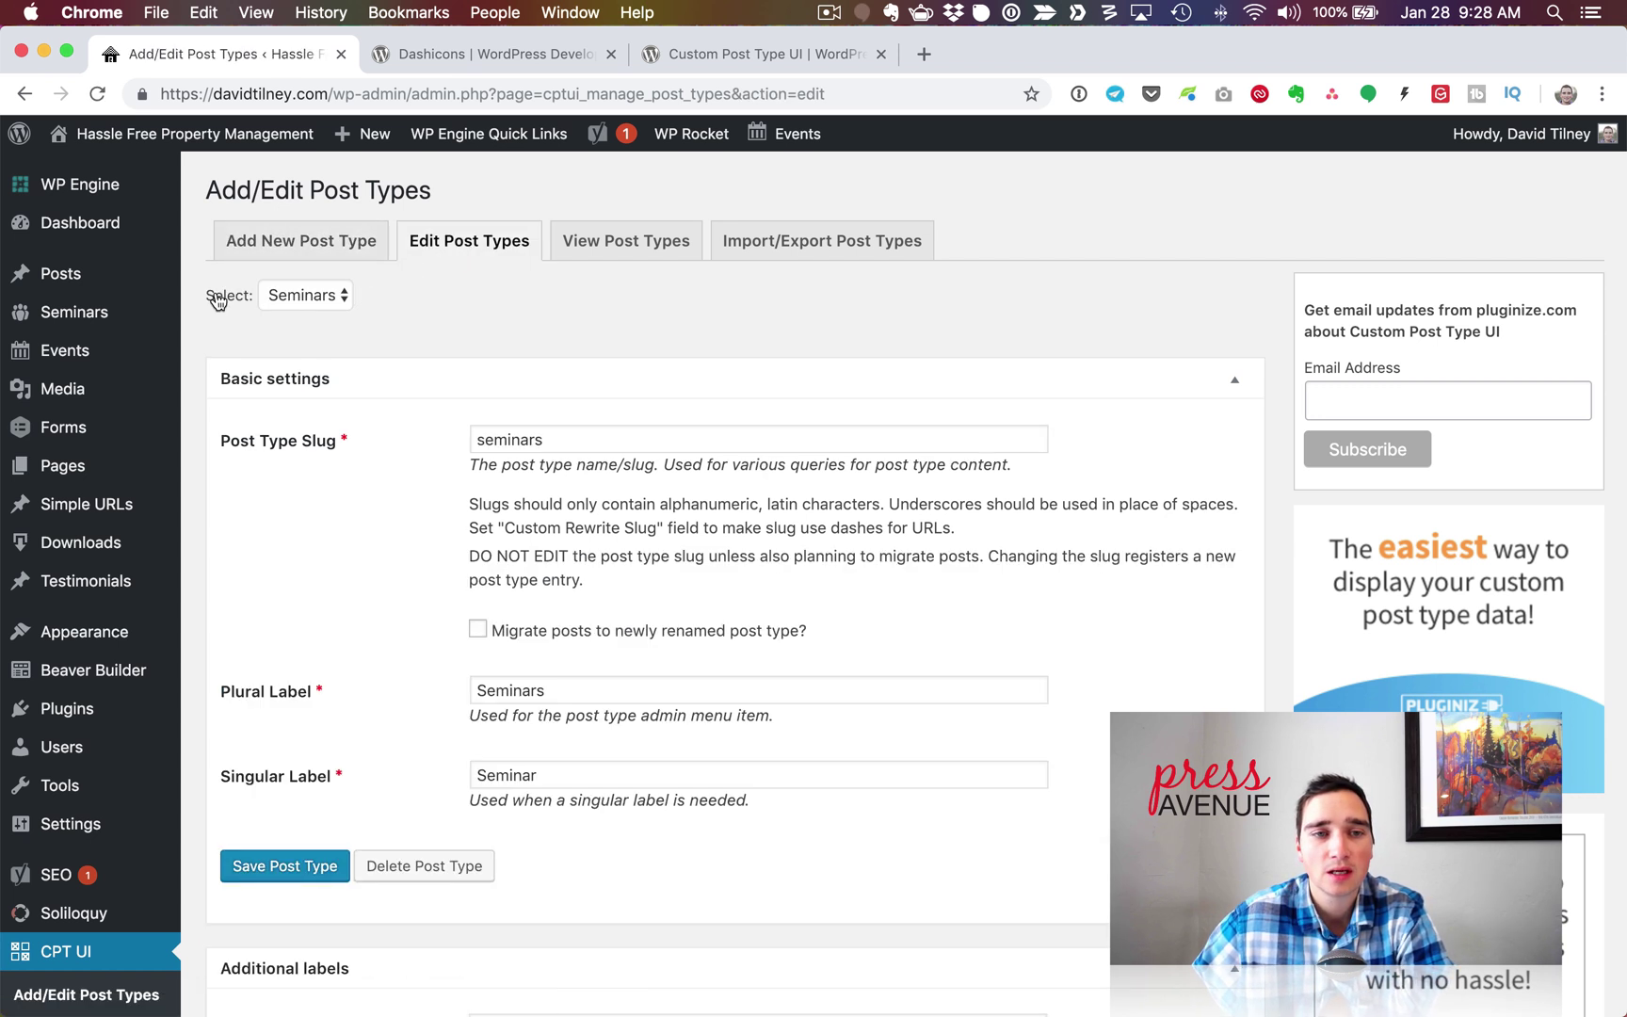
- Keep Seminars selected as the post type to edit
{"action": "left_click", "coordinate": [313, 298]}
{"action": "left_click", "coordinate": [314, 299]}
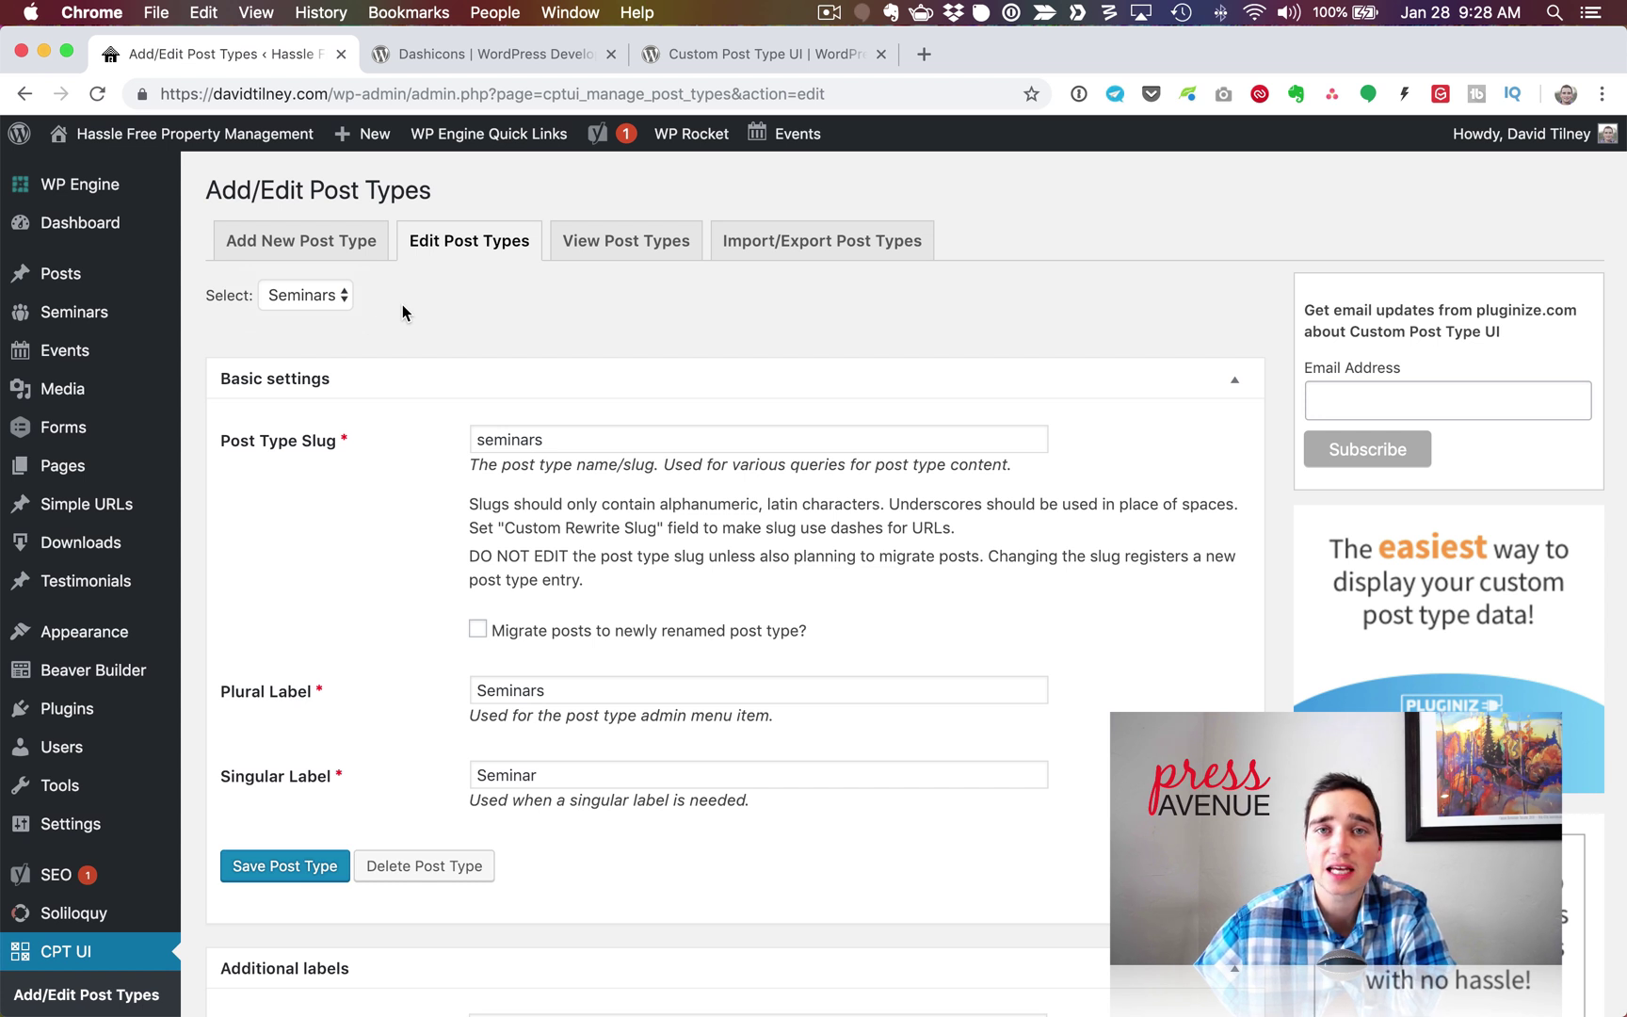
{"action": "left_click", "coordinate": [331, 306]}
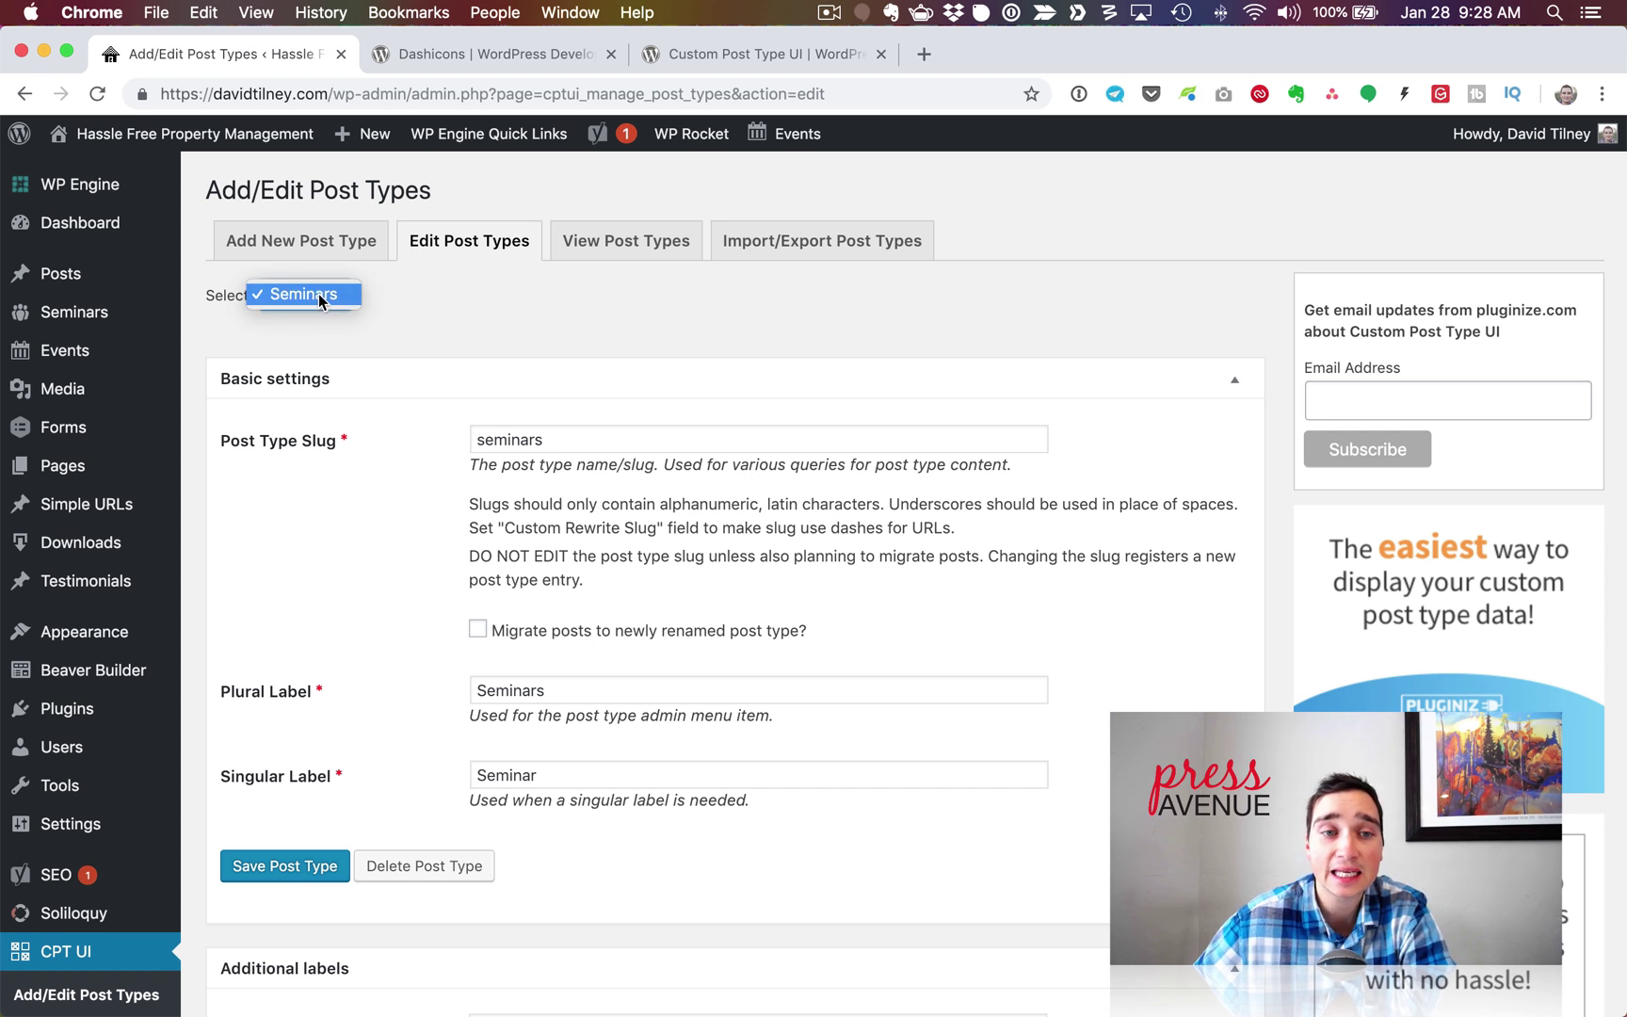
{"action": "left_click", "coordinate": [318, 294]}
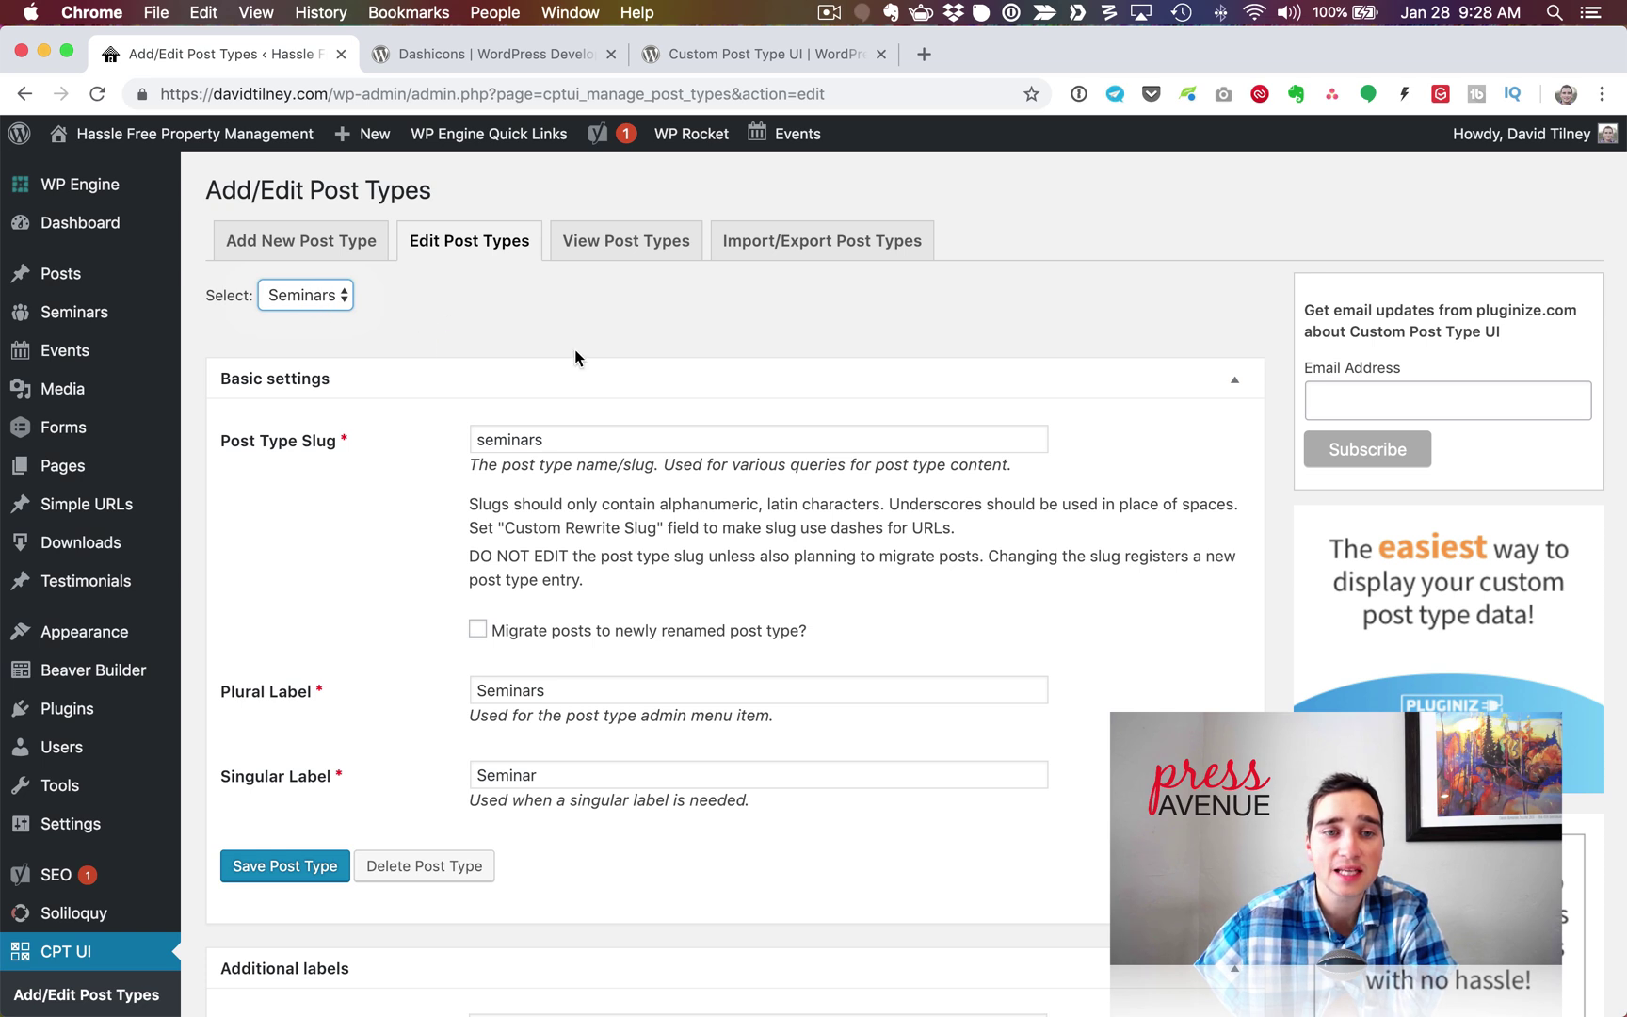
- Change the menu position to 5 and save the Seminars post type
{"action": "scroll", "coordinate": [575, 356], "scroll_direction": "down", "scroll_amount": 15}
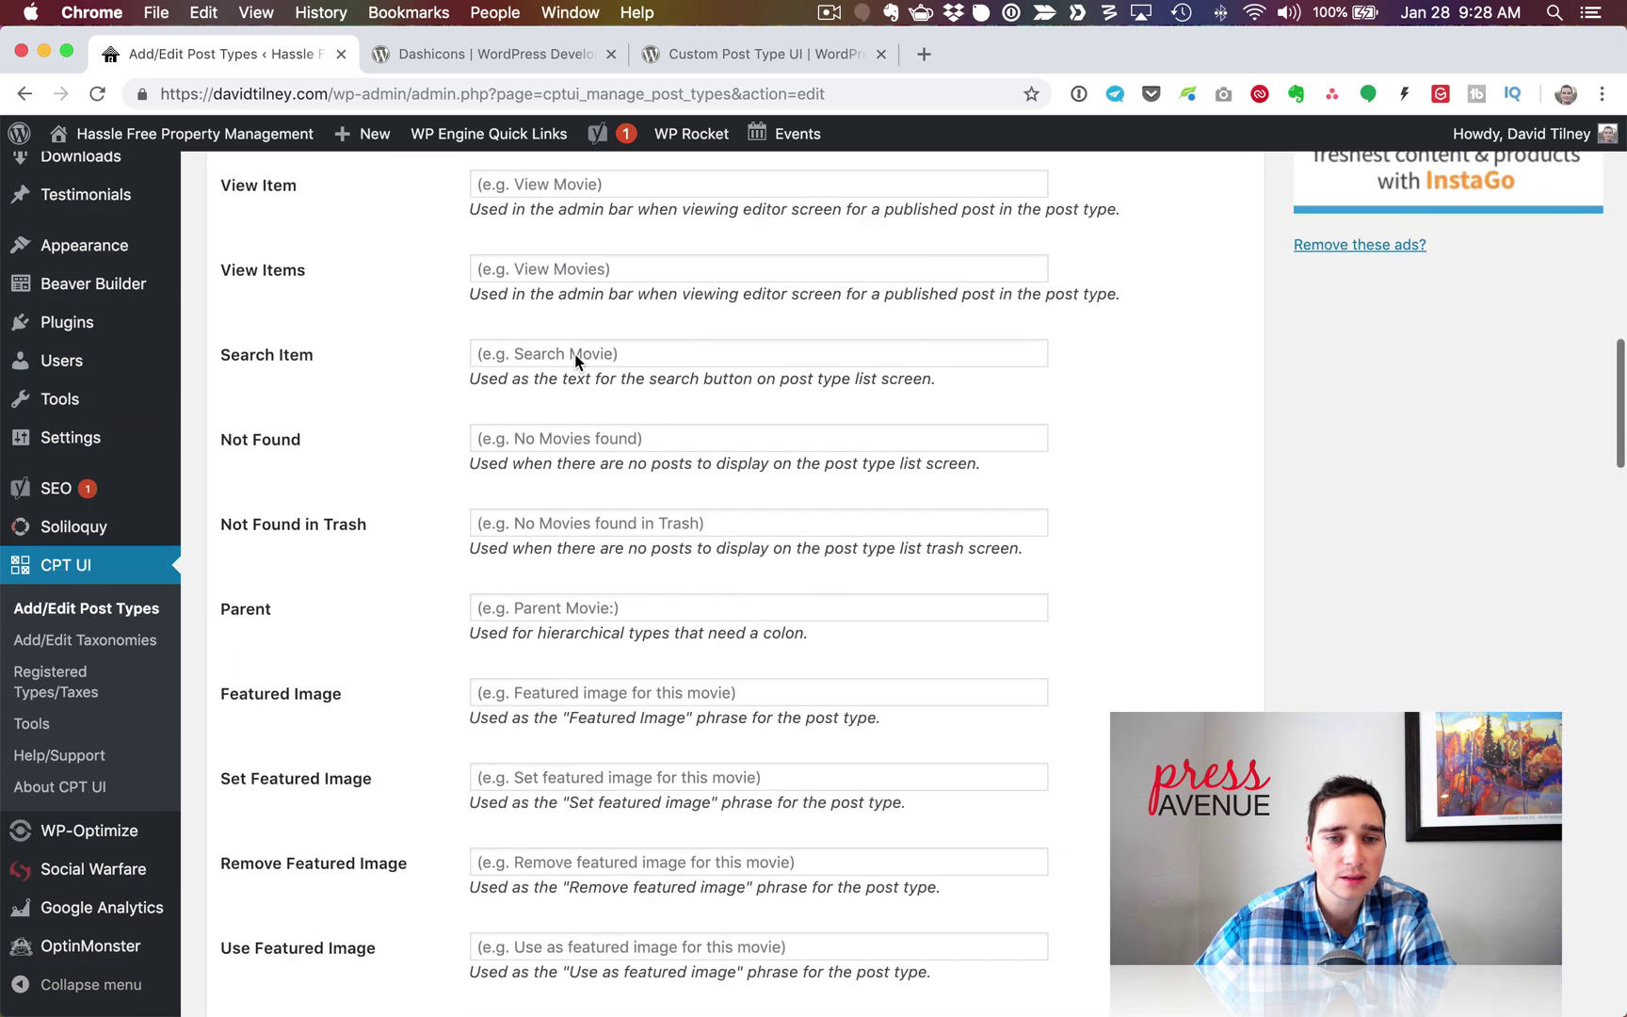
{"action": "scroll", "coordinate": [576, 361], "scroll_direction": "down", "scroll_amount": 20}
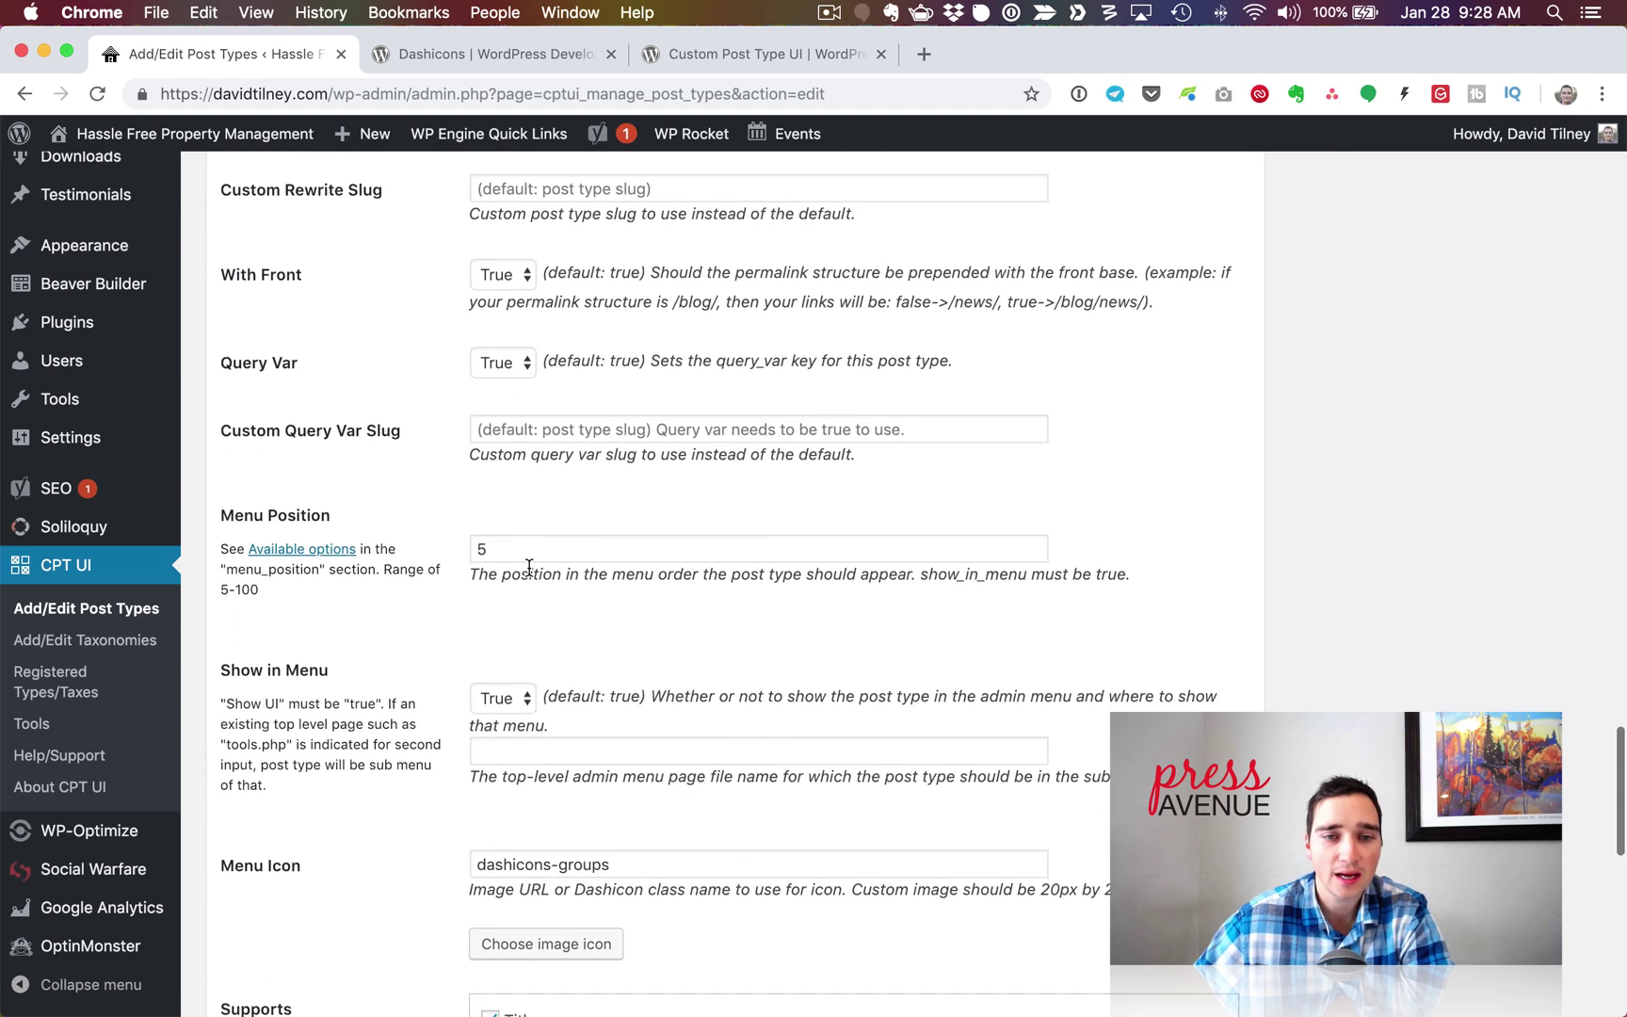
{"action": "double_click", "coordinate": [529, 565]}
{"action": "left_click", "coordinate": [508, 530]}
{"action": "key", "text": "BackSpace"}
{"action": "type", "text": "6"}
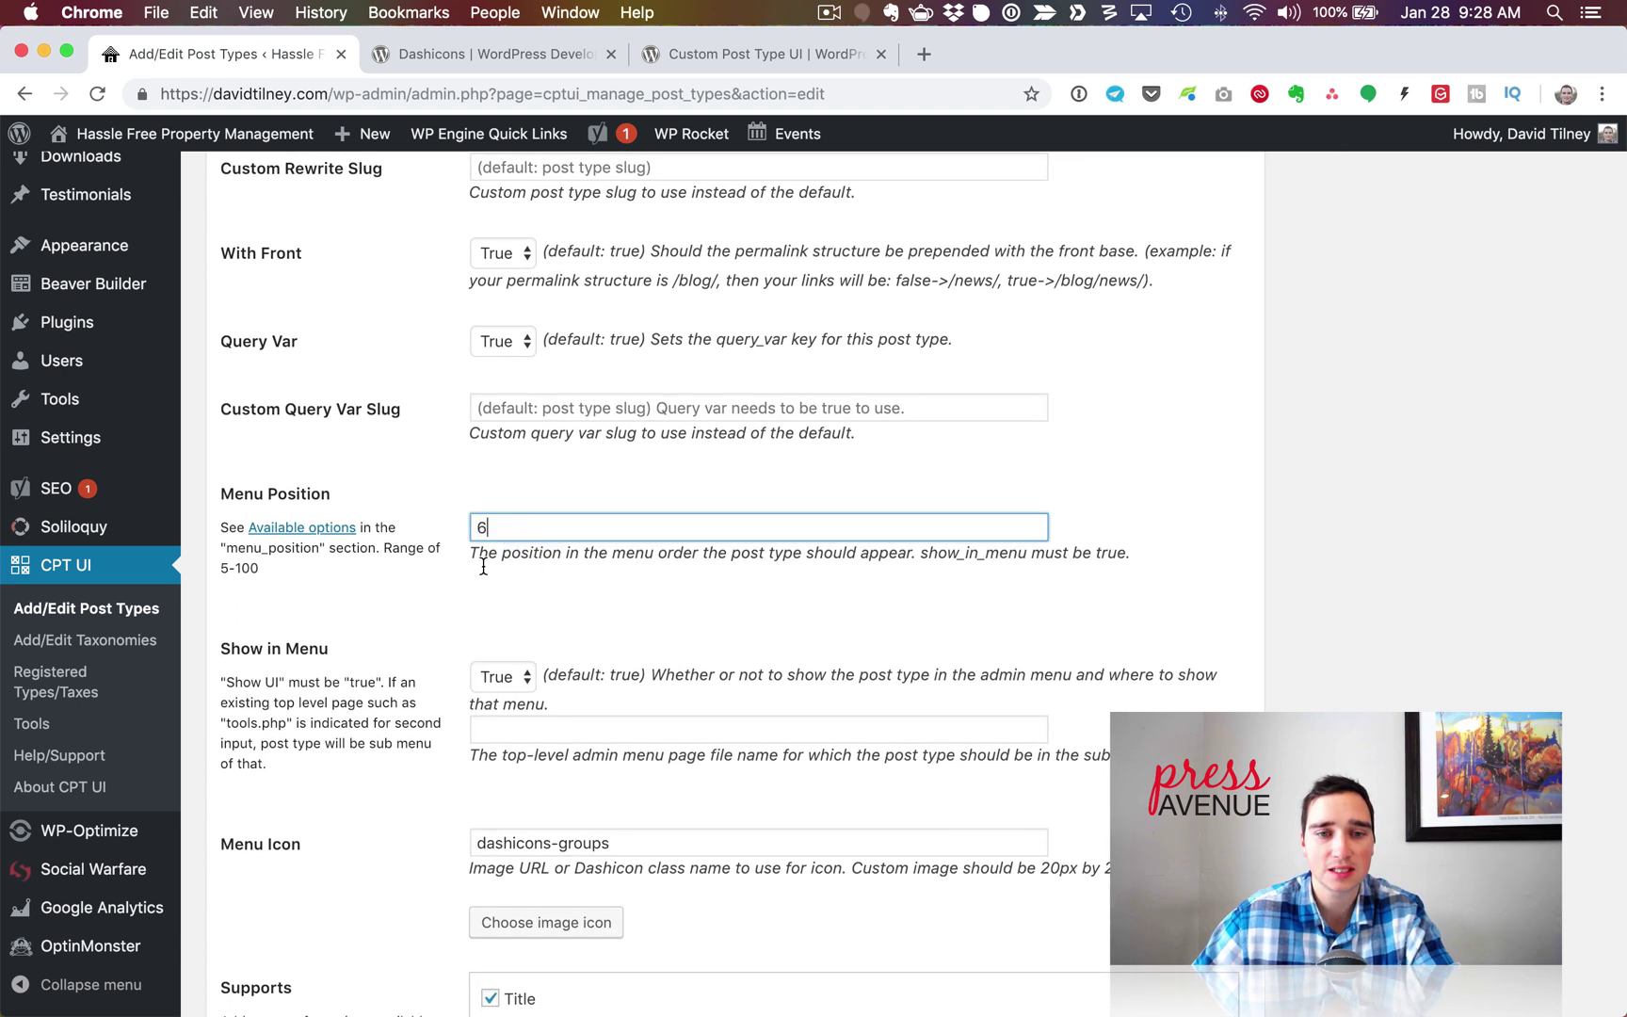
{"action": "left_click", "coordinate": [461, 642]}
{"action": "scroll", "coordinate": [461, 642], "scroll_direction": "down", "scroll_amount": 12}
{"action": "scroll", "coordinate": [463, 645], "scroll_direction": "up", "scroll_amount": 10}
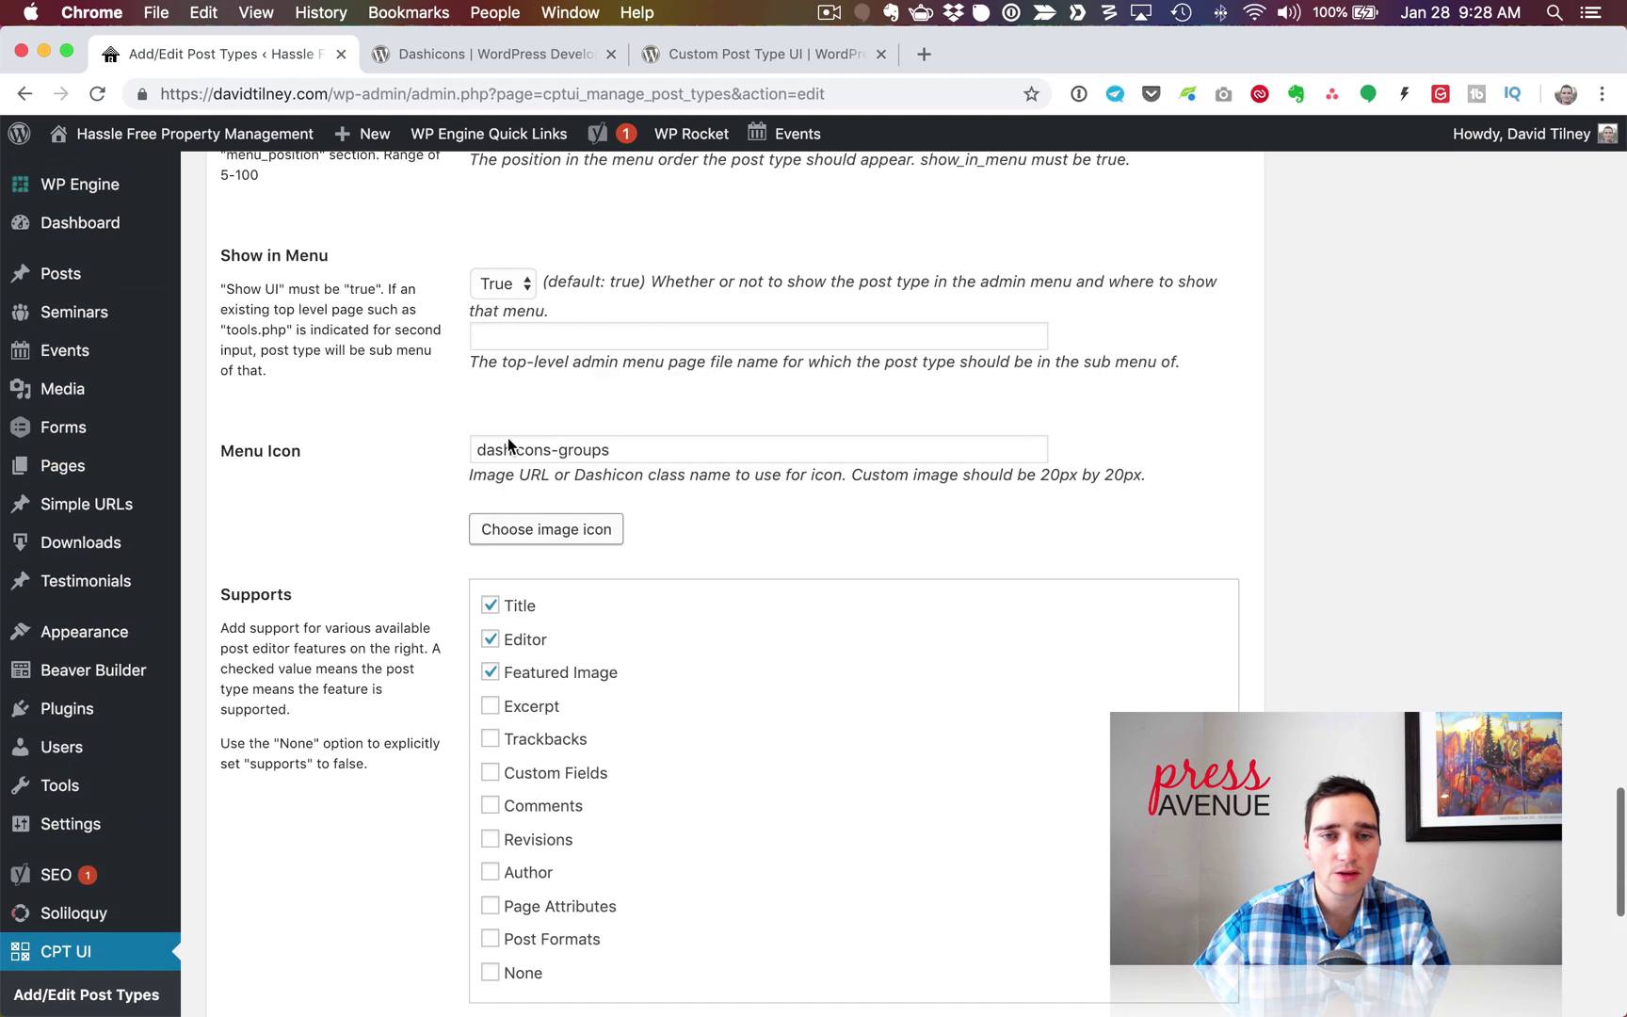
{"action": "left_click", "coordinate": [515, 688]}
{"action": "key", "text": "BackSpace"}
{"action": "type", "text": "5"}
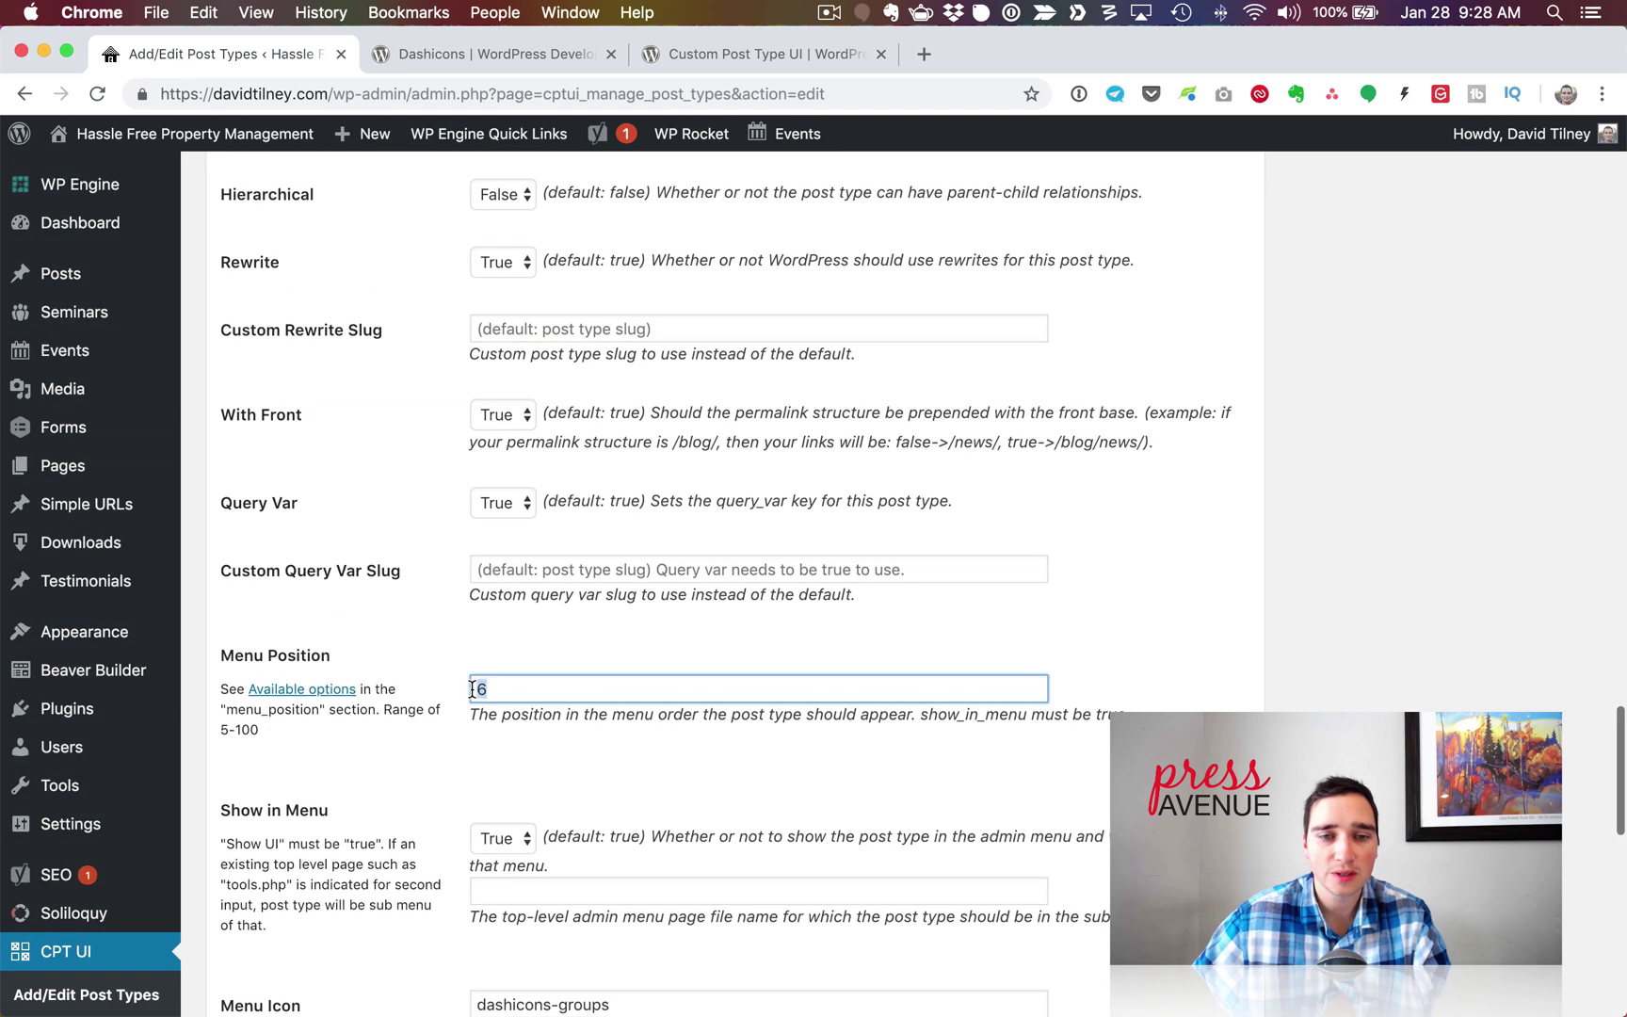
{"action": "left_click", "coordinate": [420, 716]}
{"action": "scroll", "coordinate": [423, 721], "scroll_direction": "down", "scroll_amount": 15}
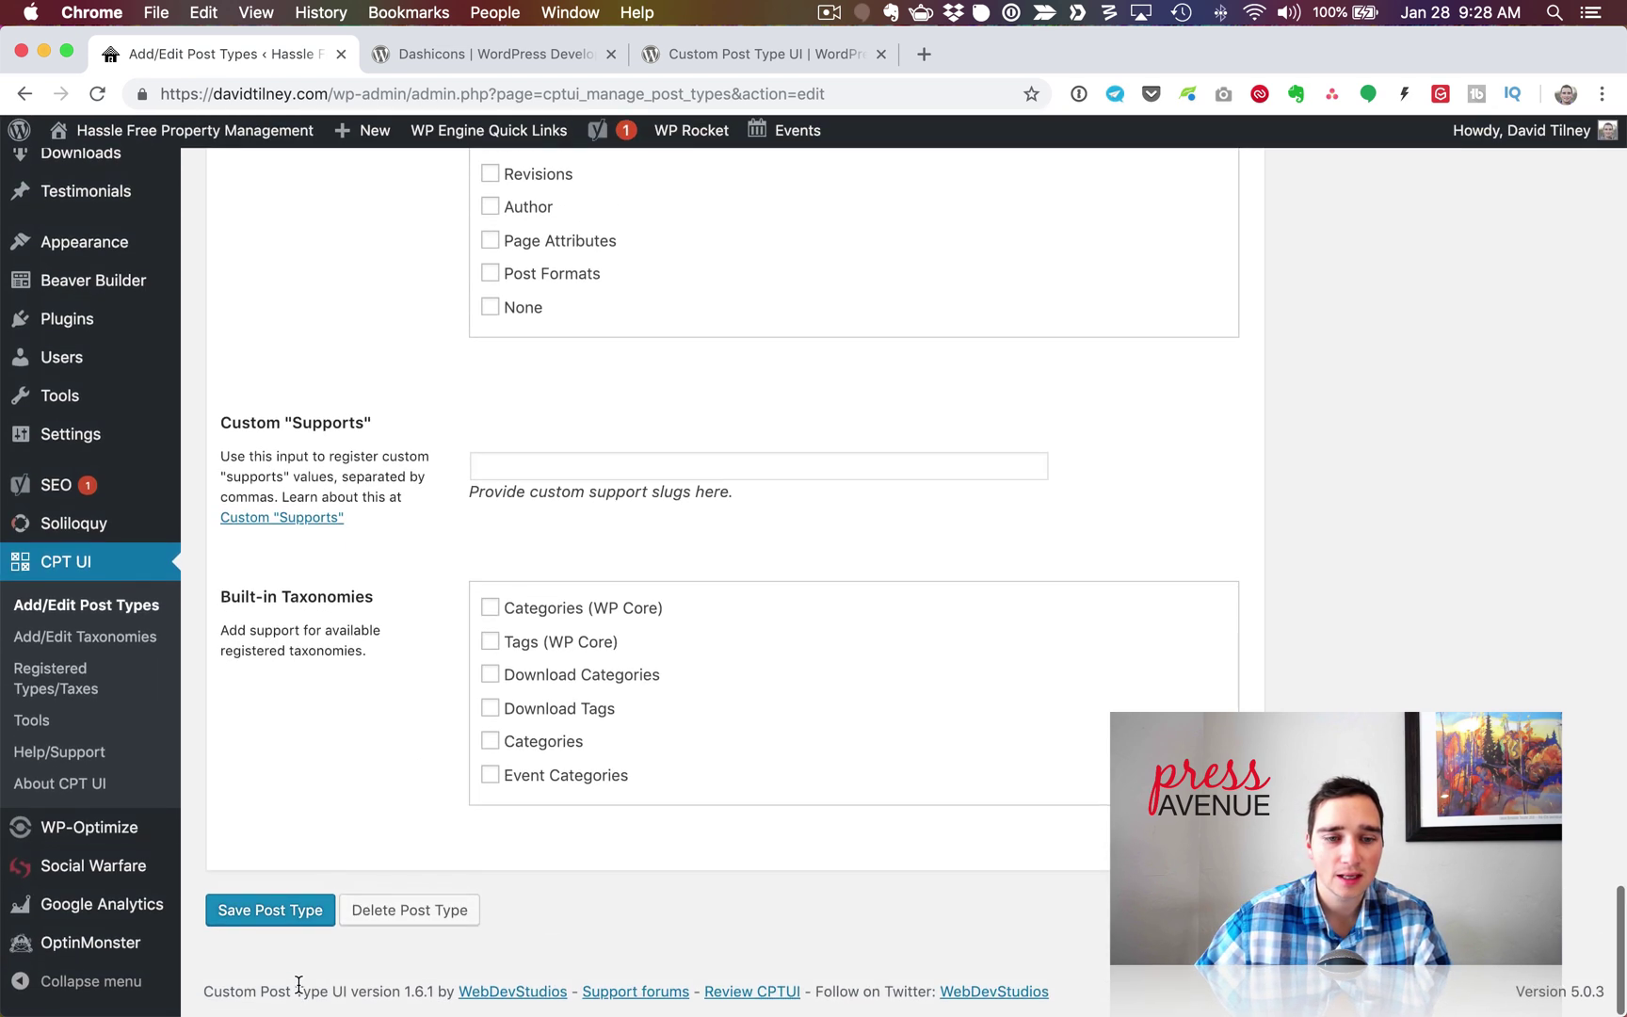
{"action": "left_click", "coordinate": [291, 913]}
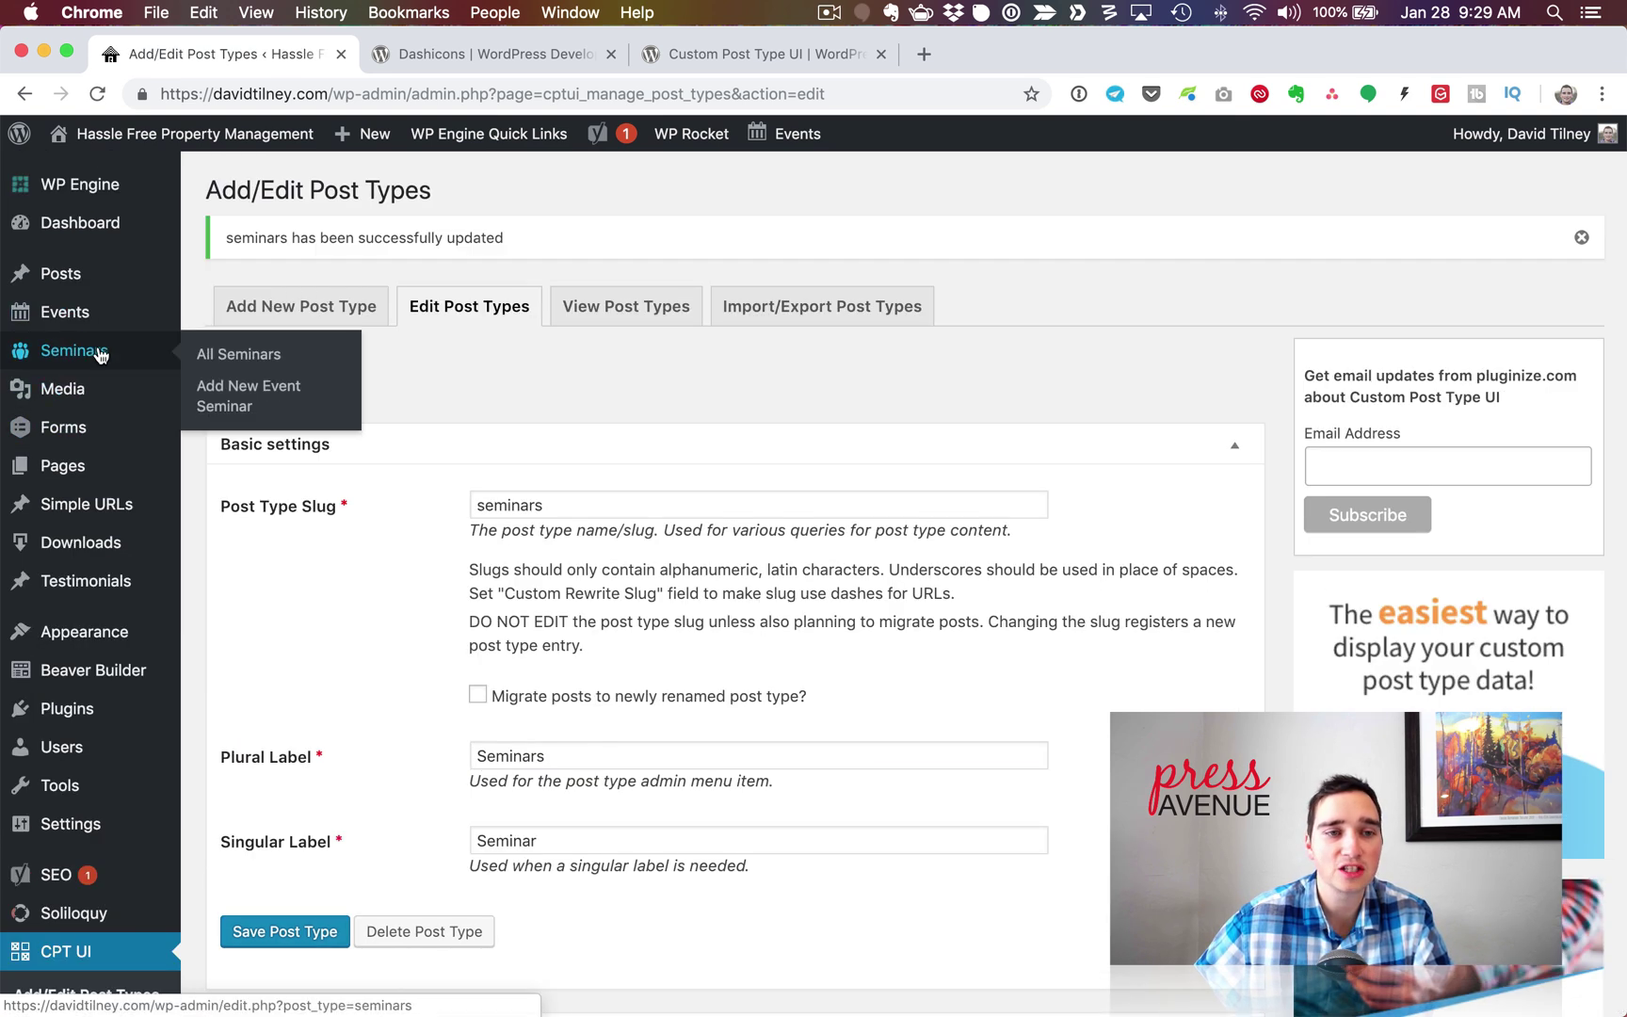
- Replace menu position 9 with 5, save again, and view the empty All Seminars list
{"action": "mouse_move", "coordinate": [109, 331]}
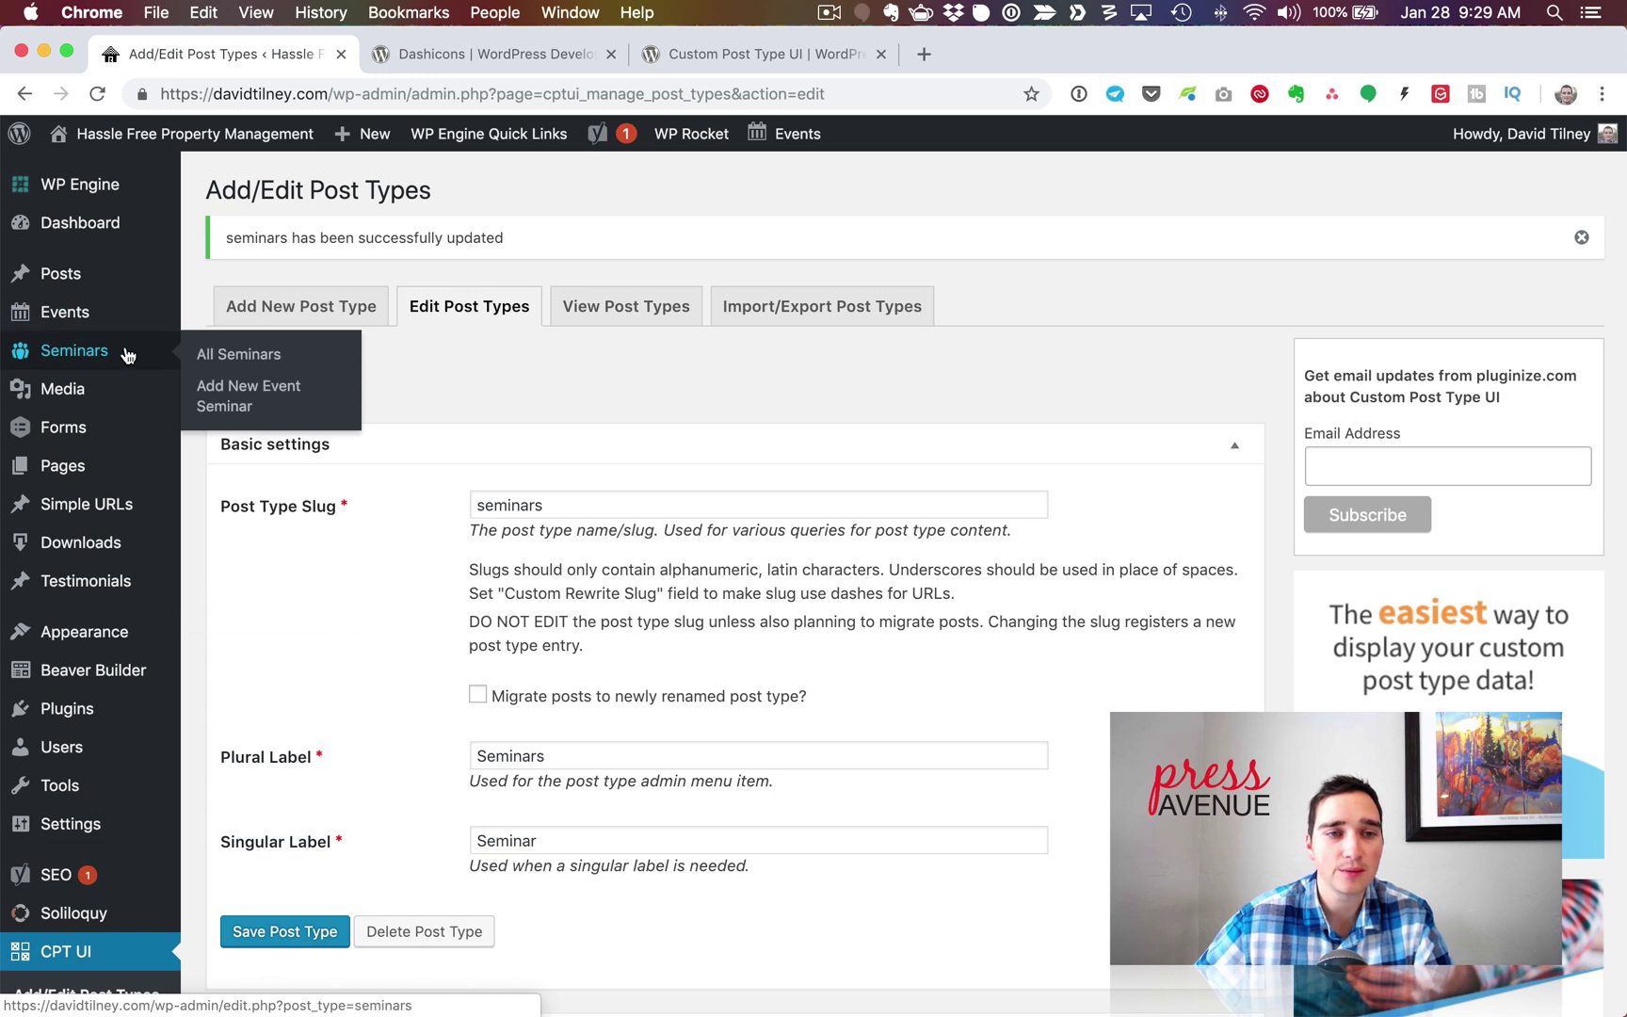
{"action": "scroll", "coordinate": [543, 412], "scroll_direction": "down", "scroll_amount": 5}
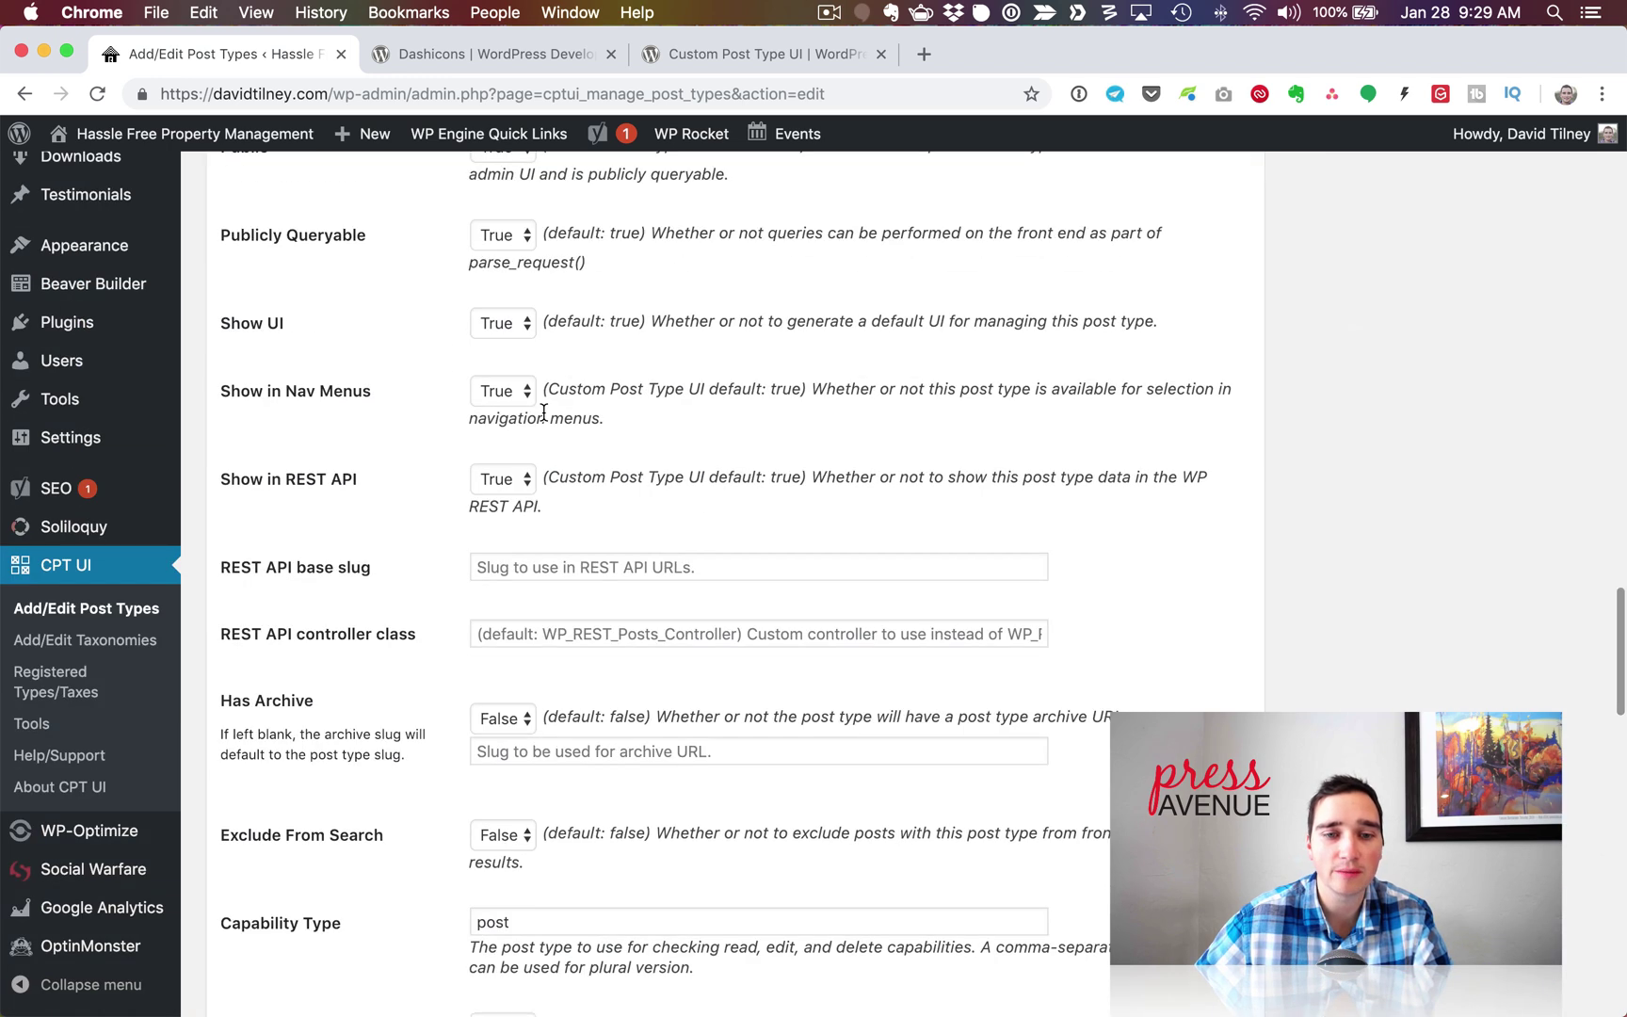
{"action": "scroll", "coordinate": [543, 412], "scroll_direction": "down", "scroll_amount": 10}
{"action": "scroll", "coordinate": [543, 411], "scroll_direction": "down", "scroll_amount": 1}
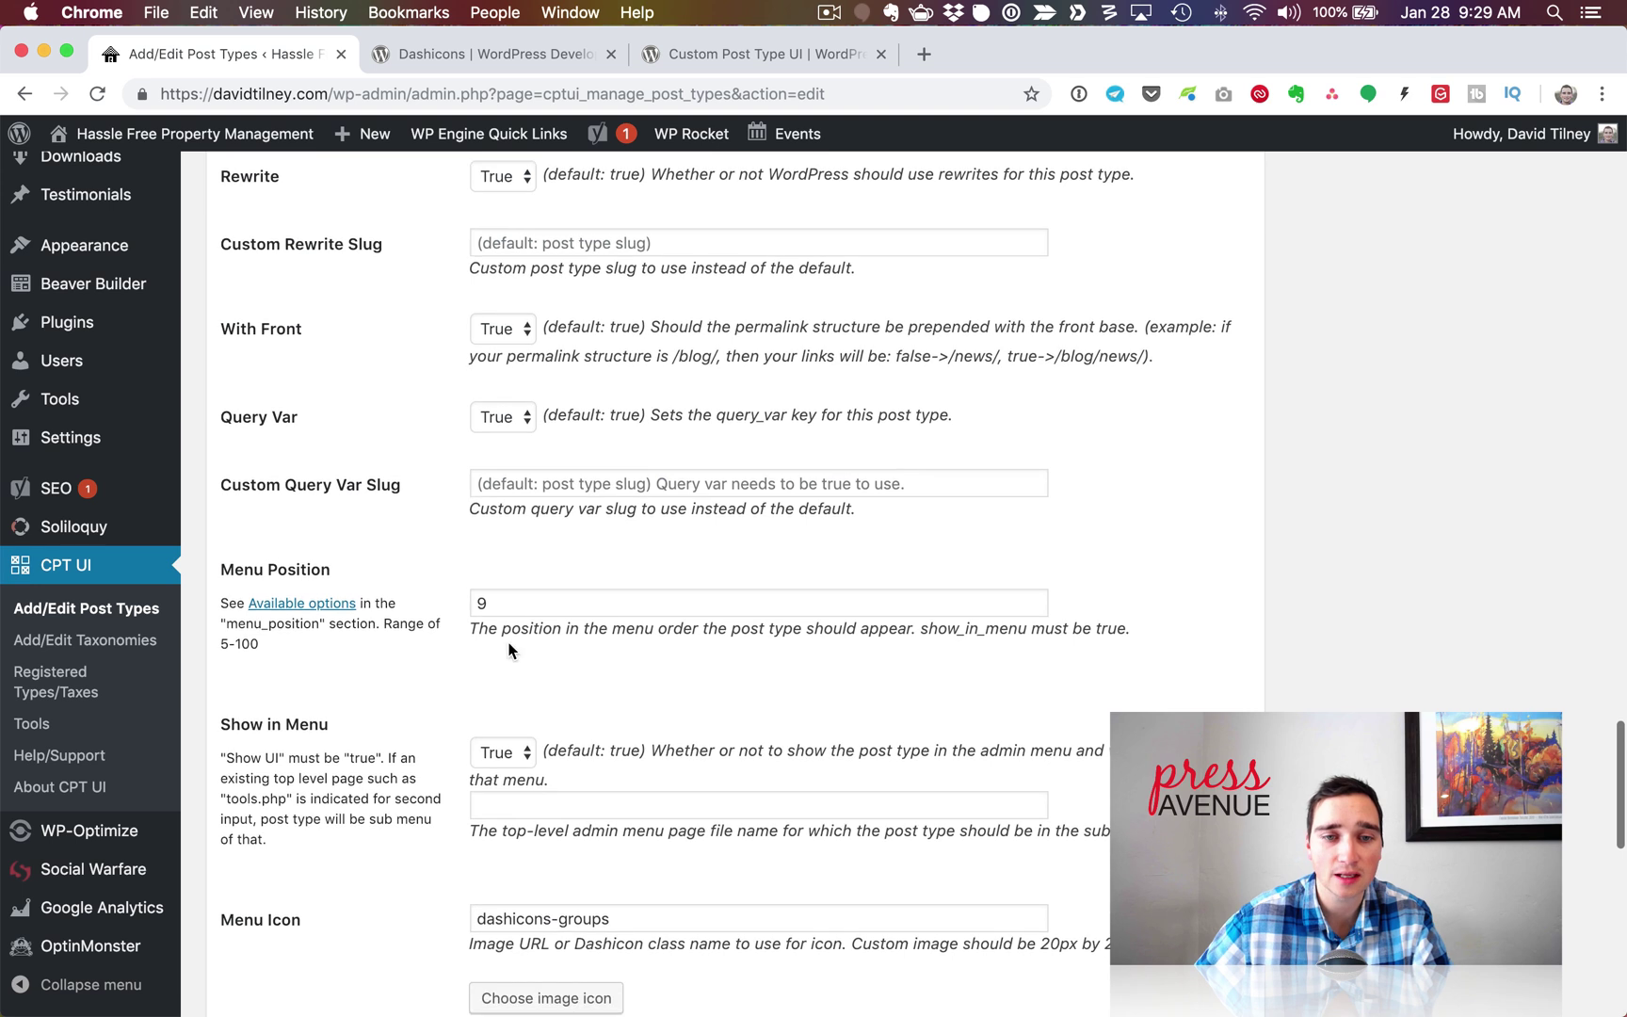
{"action": "double_click", "coordinate": [499, 612]}
{"action": "type", "text": "5"}
{"action": "left_click", "coordinate": [458, 653]}
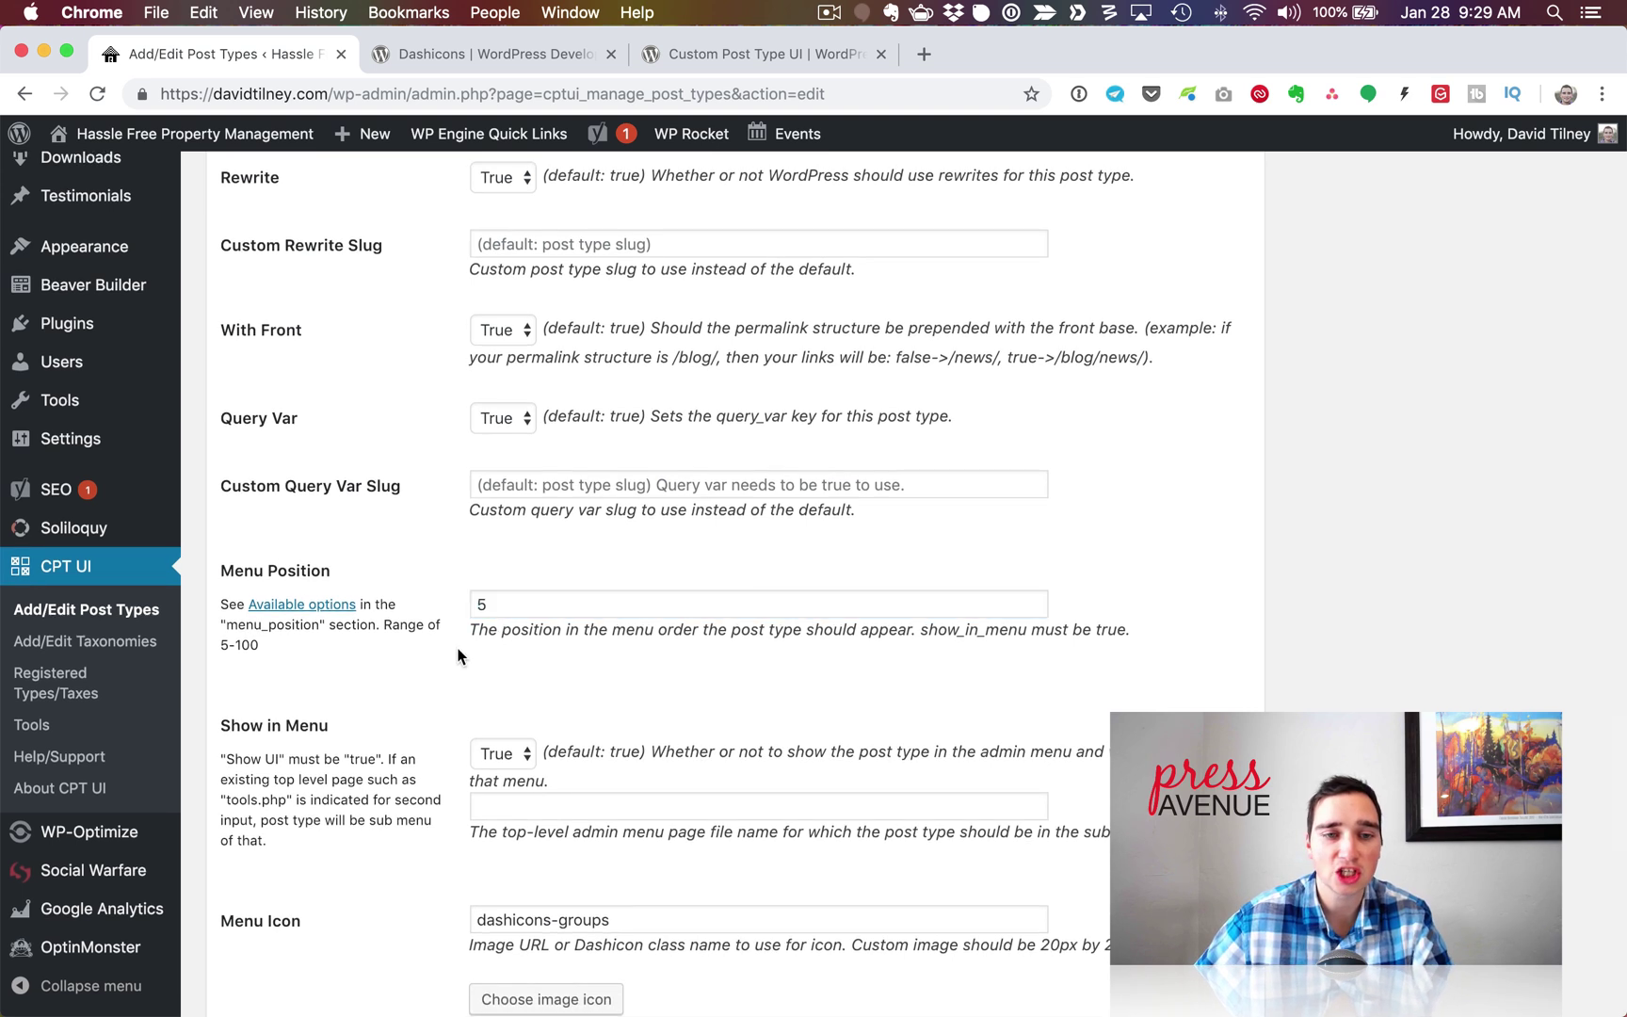
{"action": "scroll", "coordinate": [463, 646], "scroll_direction": "down", "scroll_amount": 15}
{"action": "left_click", "coordinate": [320, 911]}
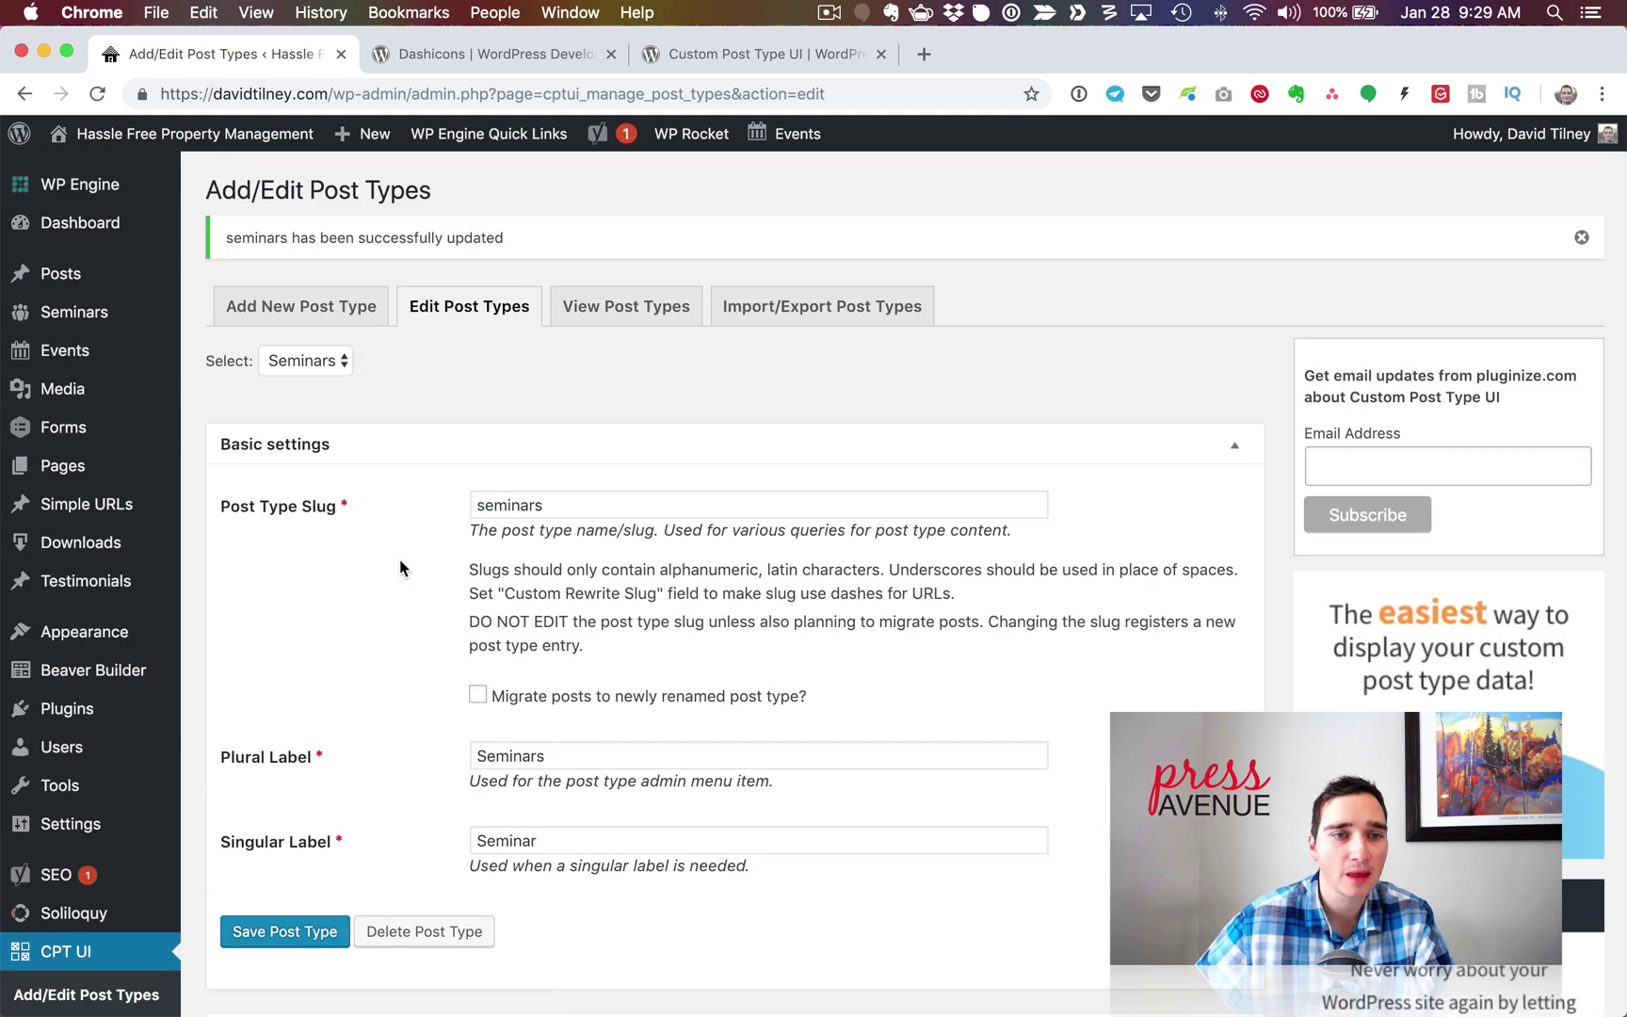
{"action": "left_click", "coordinate": [96, 318]}
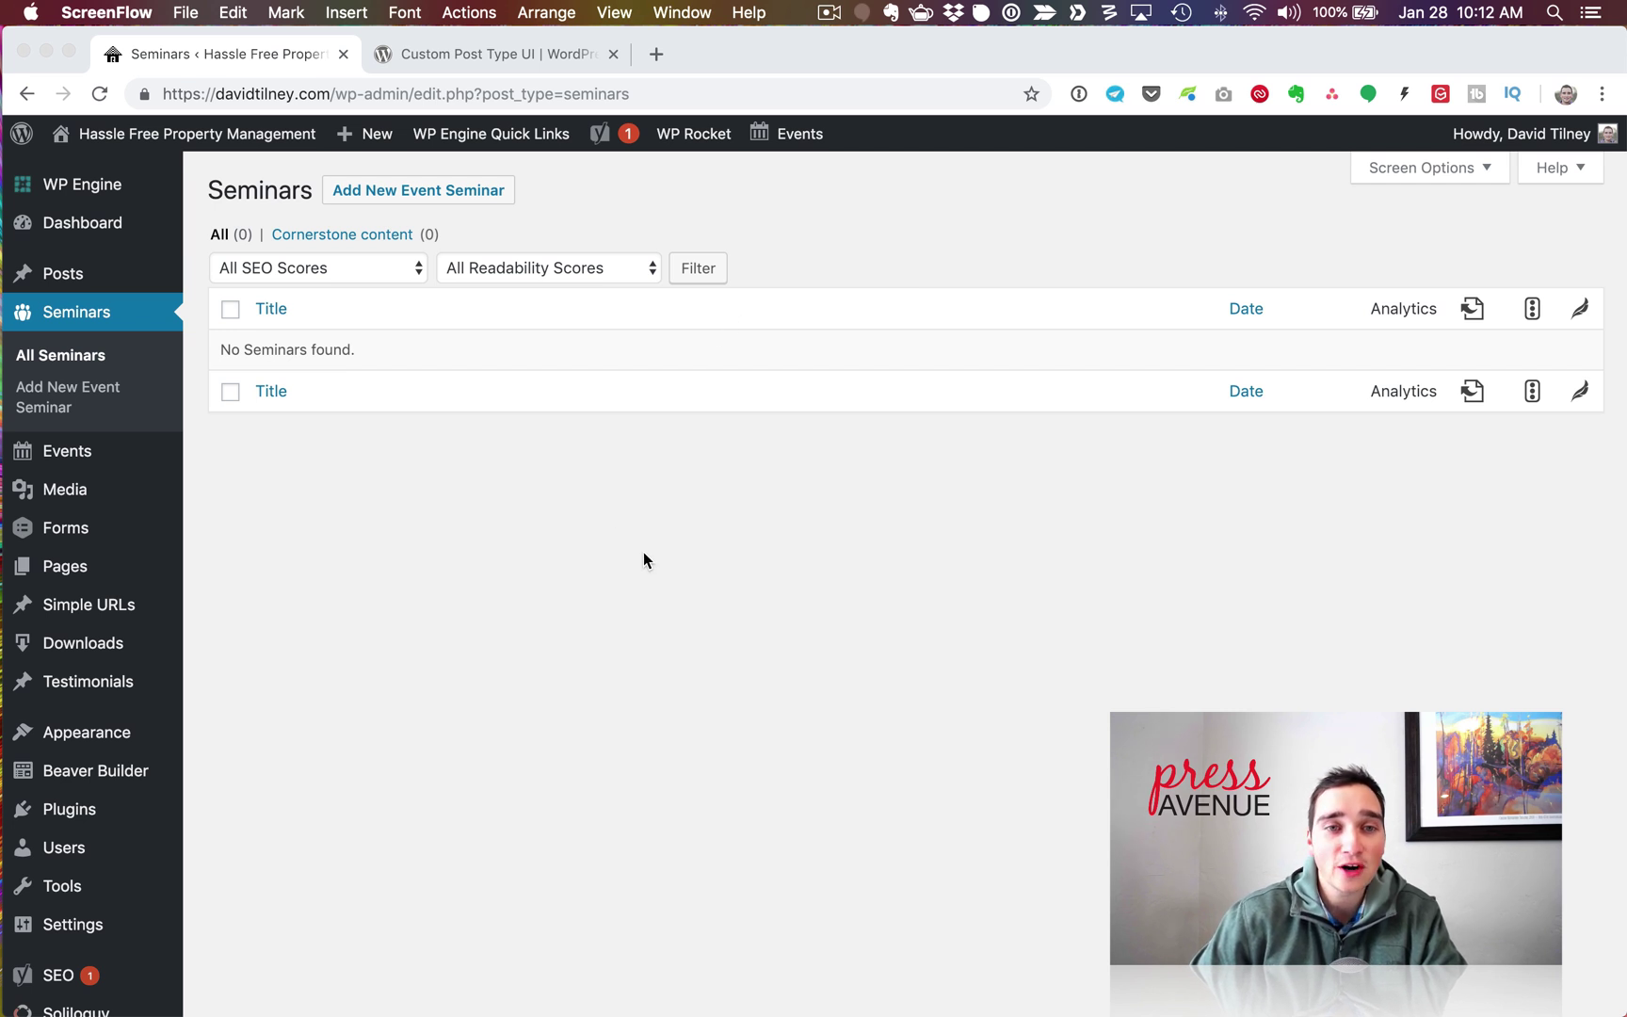
- Clear the stray Seminars heading selection and start a new Seminar post
{"action": "left_click_drag", "start_coordinate": [223, 189], "coordinate": [272, 190]}
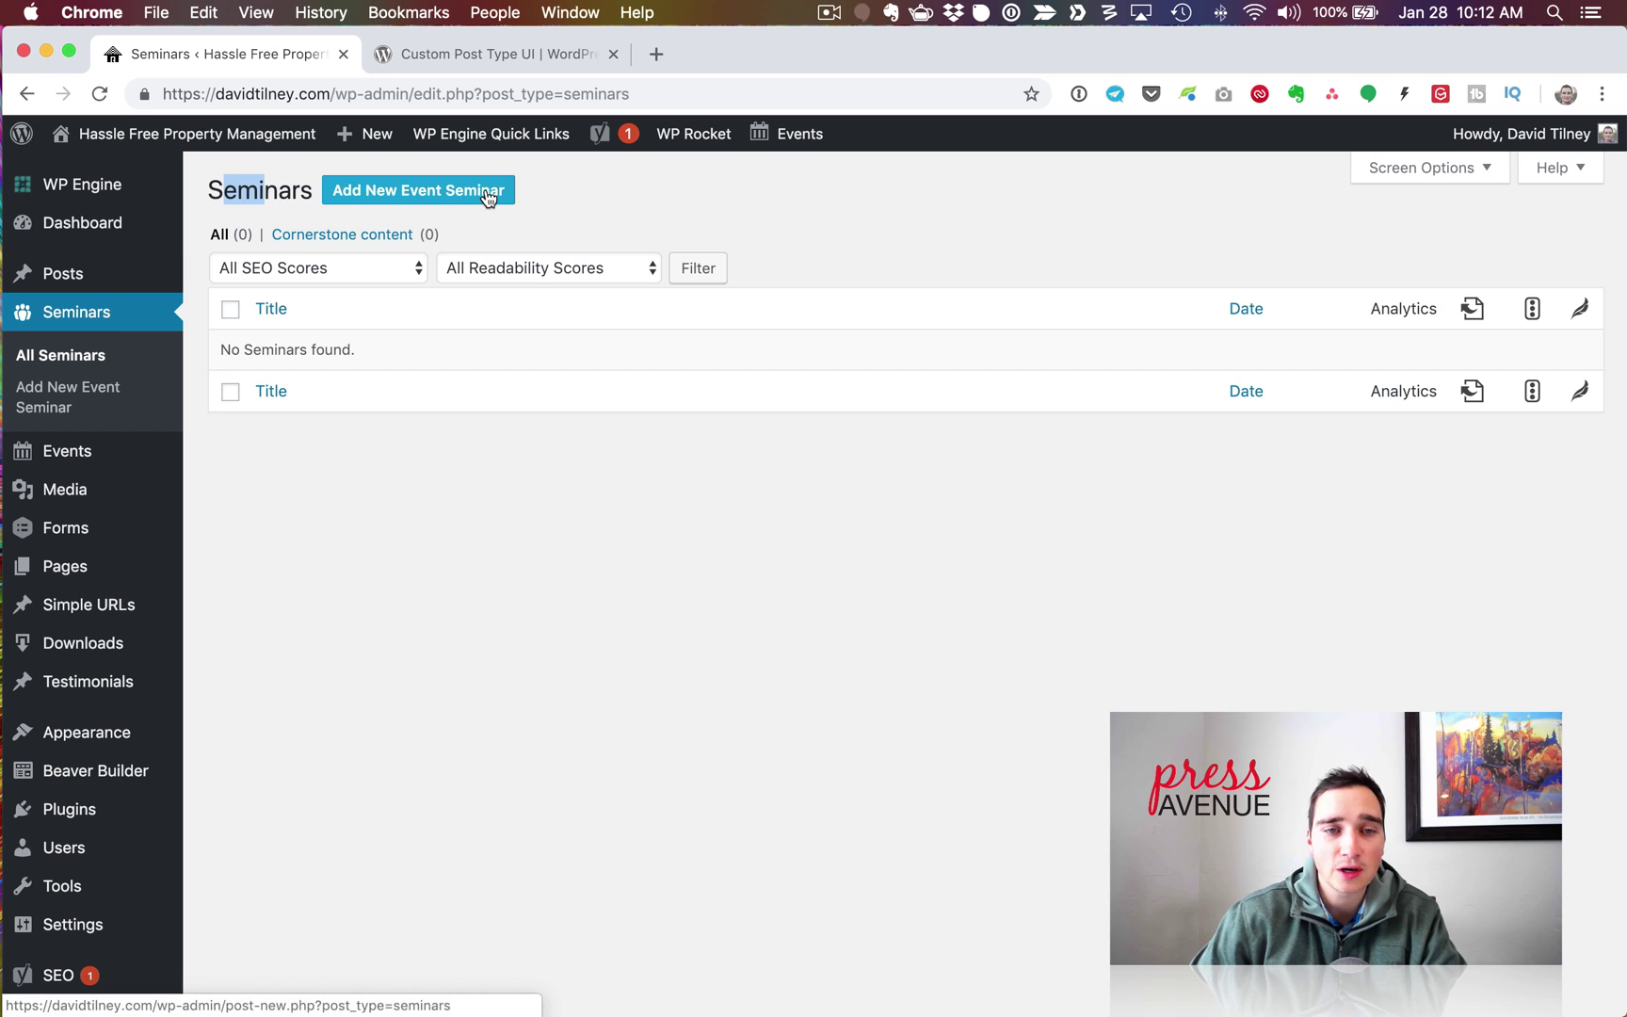
{"action": "left_click", "coordinate": [781, 211]}
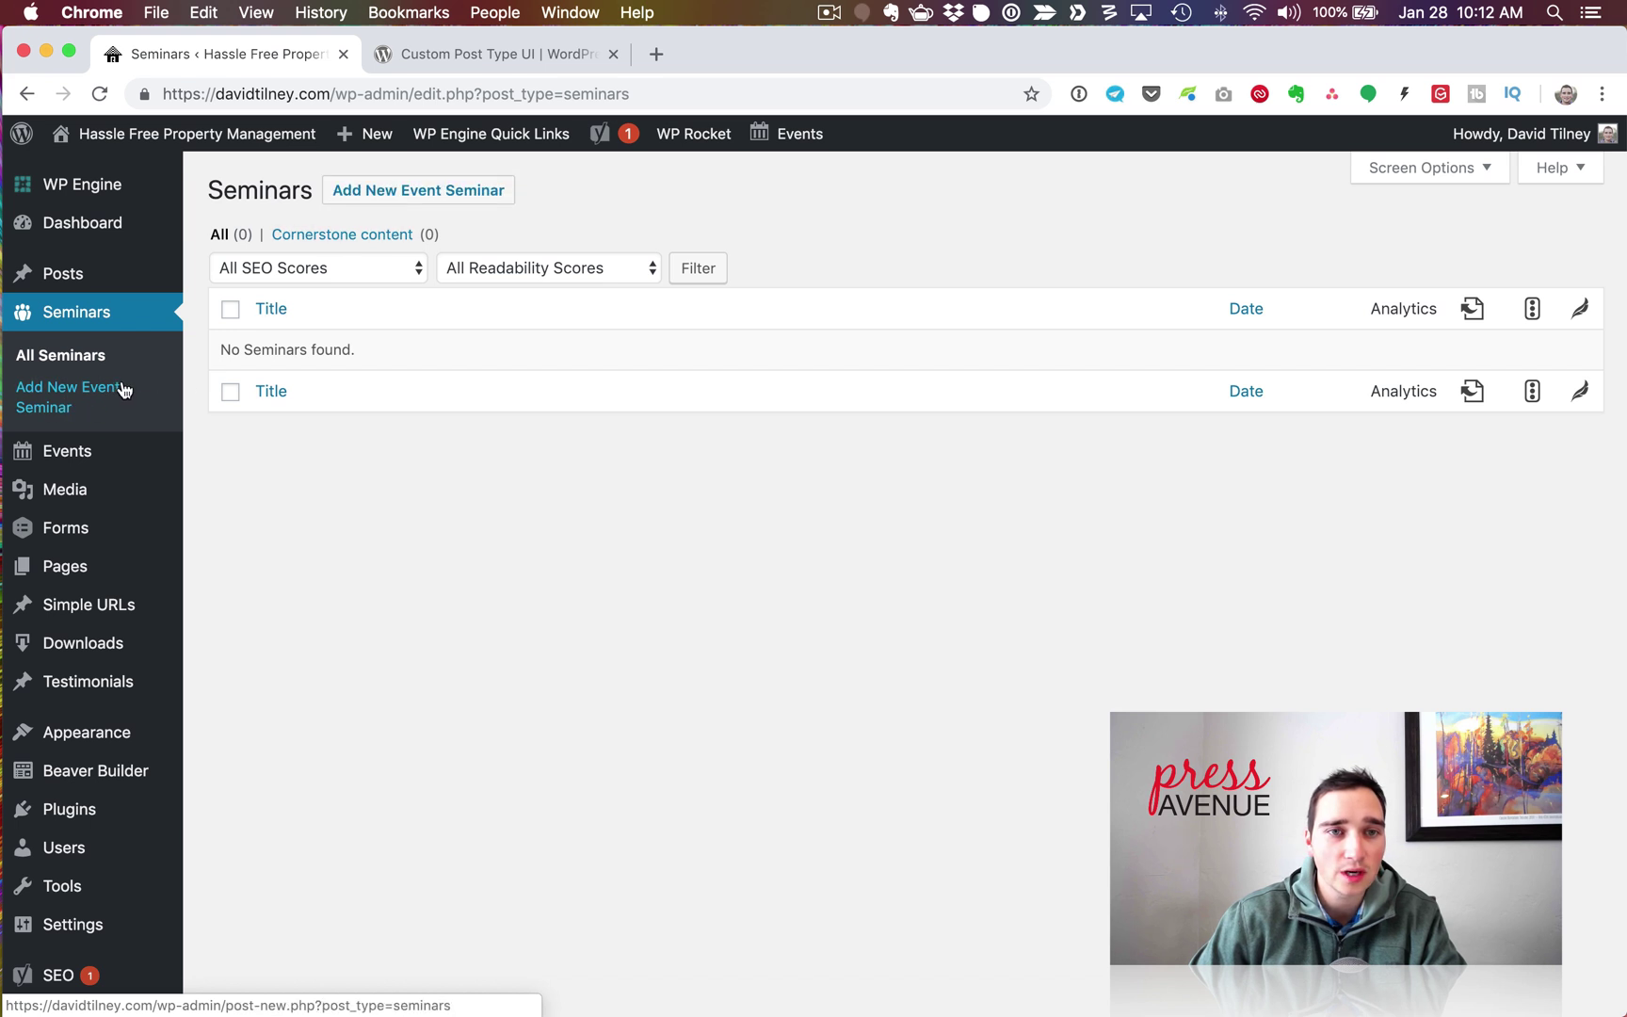
{"action": "mouse_move", "coordinate": [368, 141]}
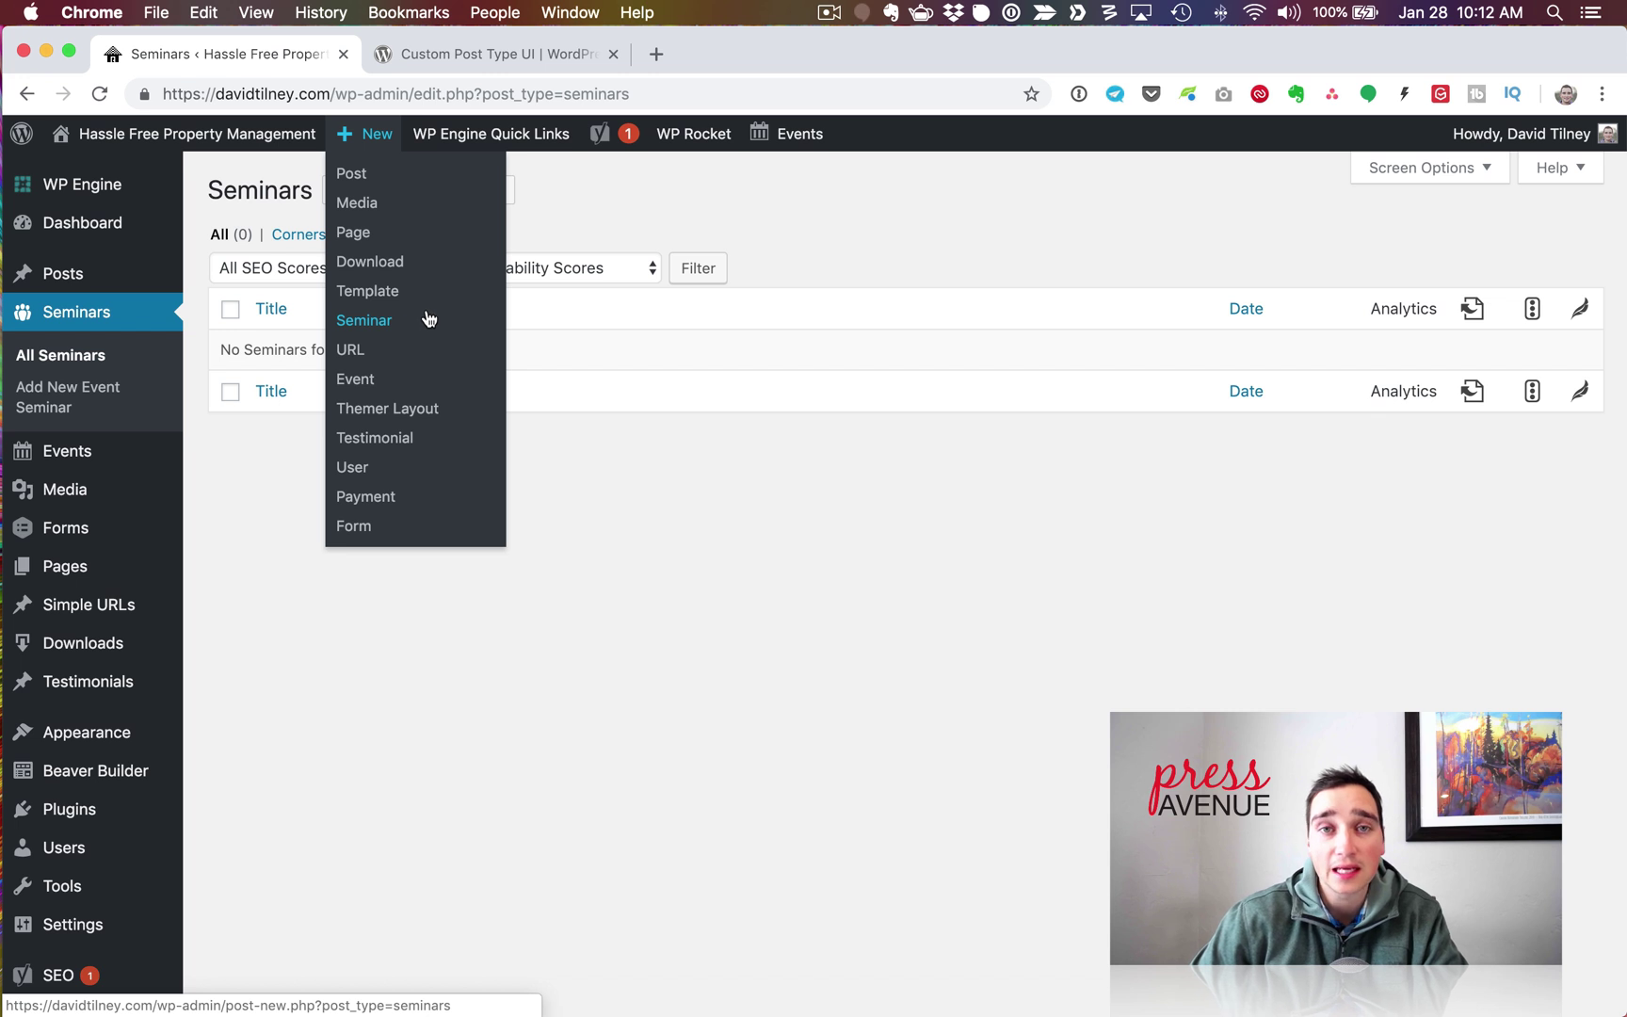
{"action": "left_click", "coordinate": [473, 194]}
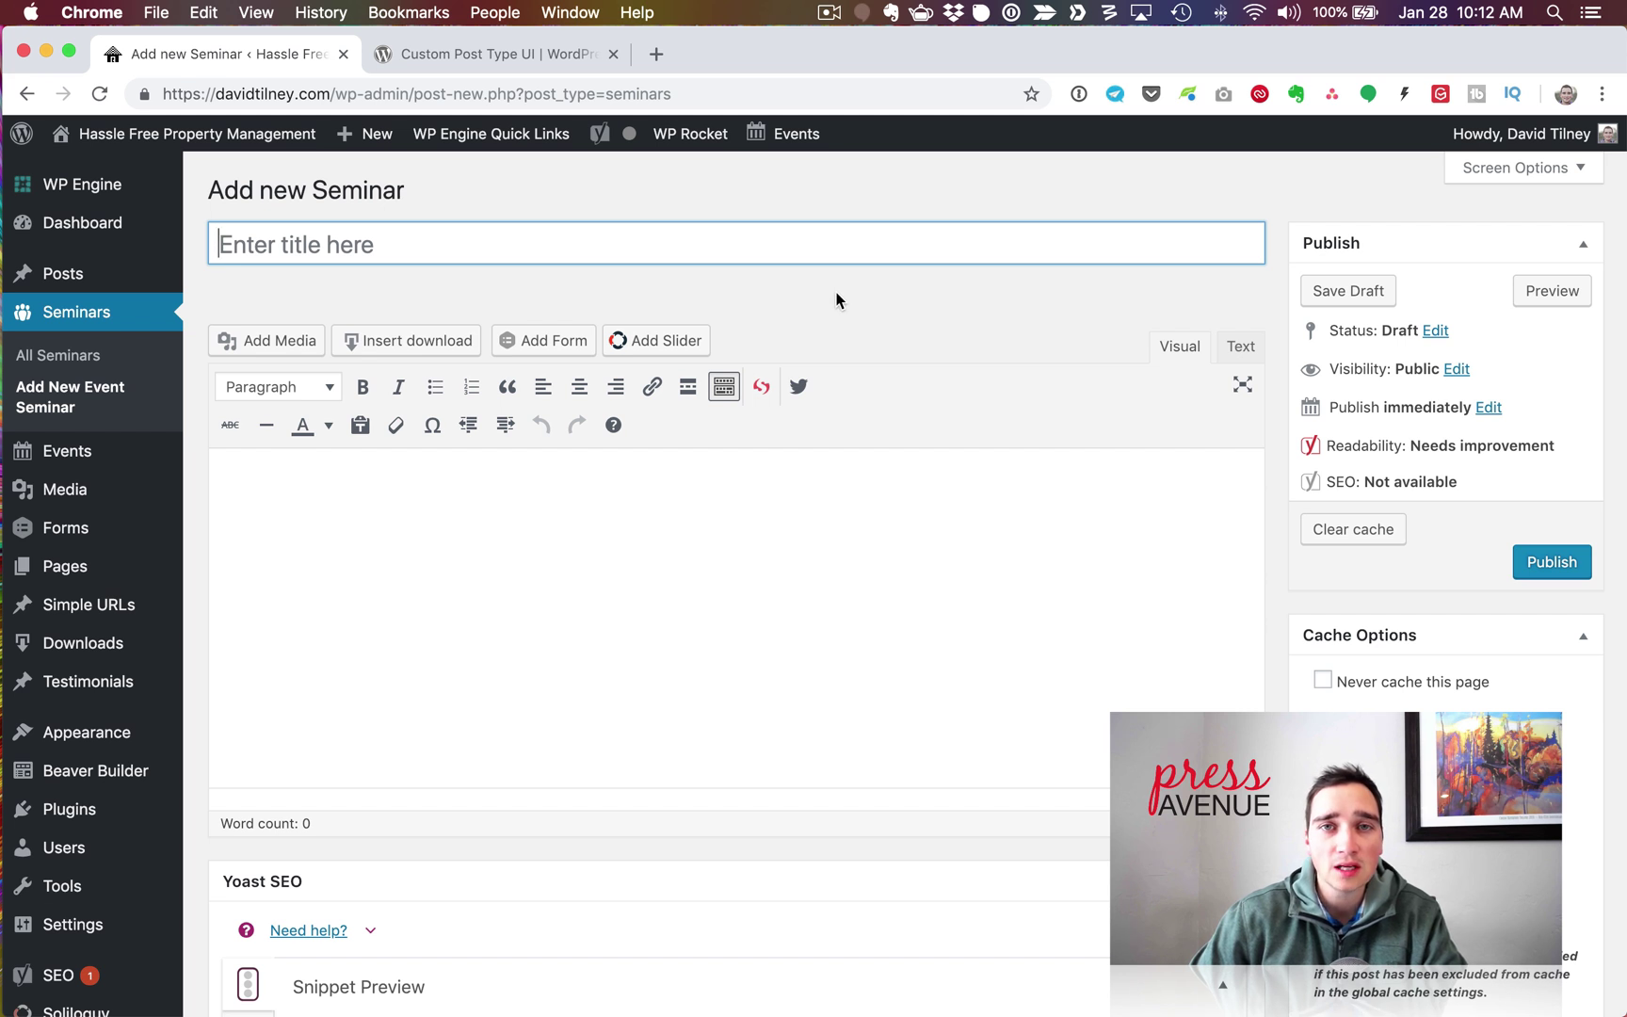
- Enter 'Colorado Seminar' as the post title
{"action": "left_click", "coordinate": [326, 245]}
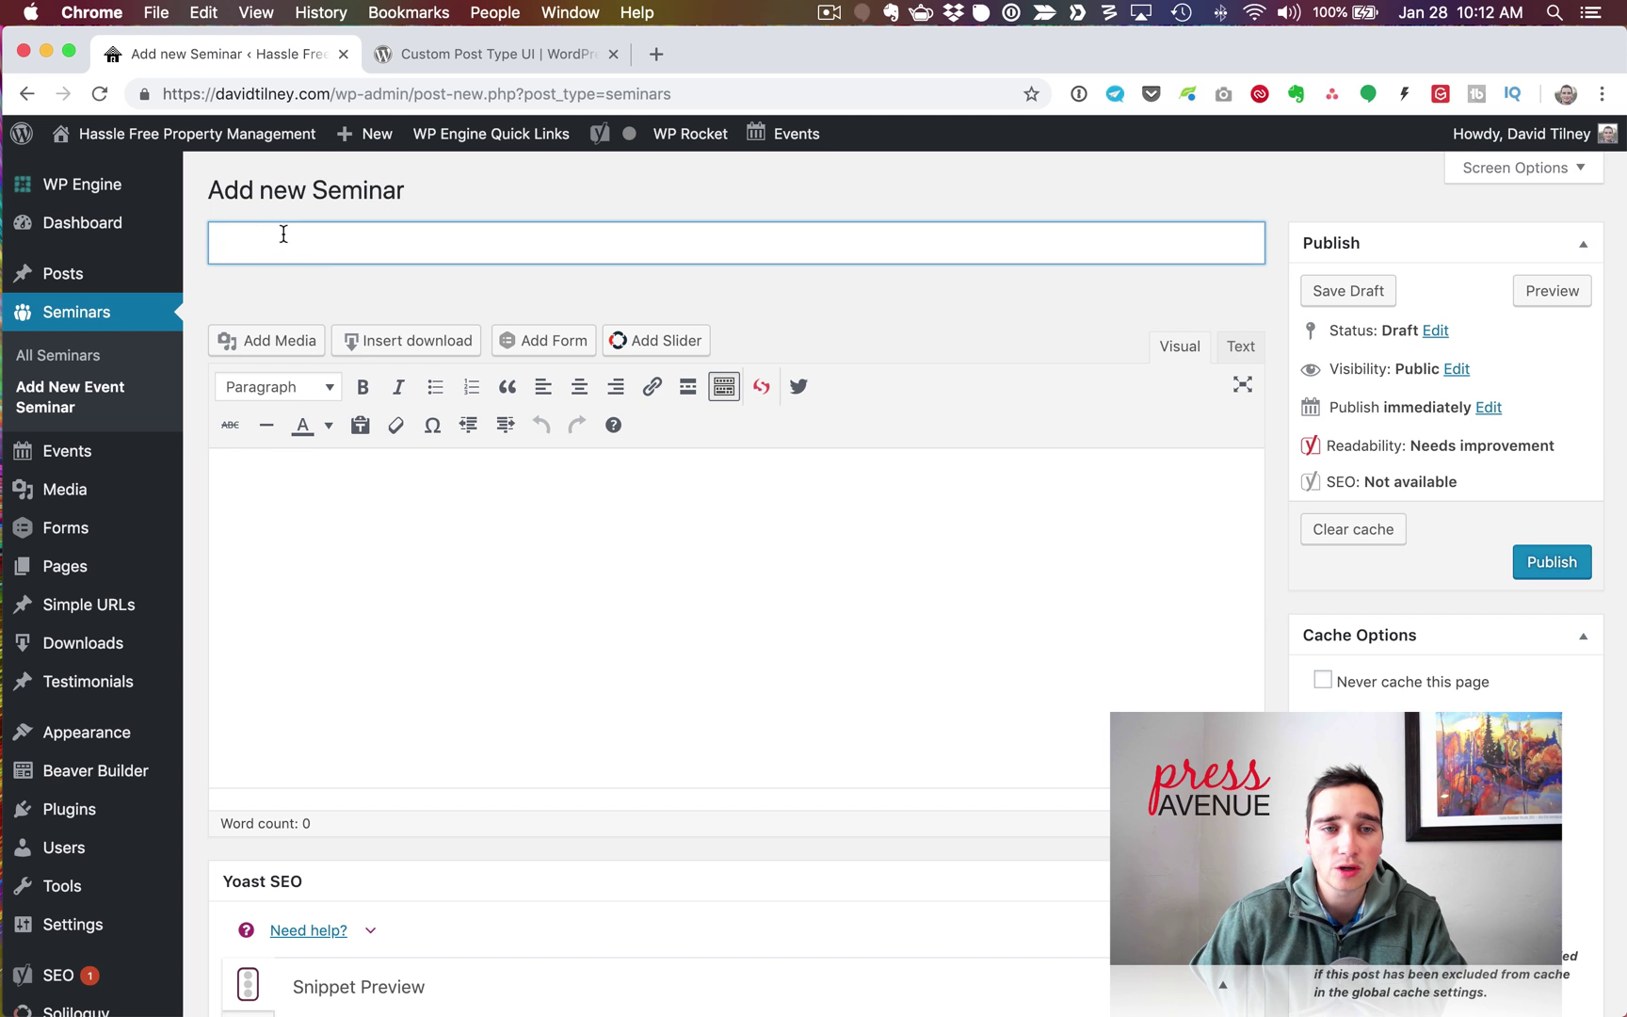
{"action": "left_click", "coordinate": [467, 550]}
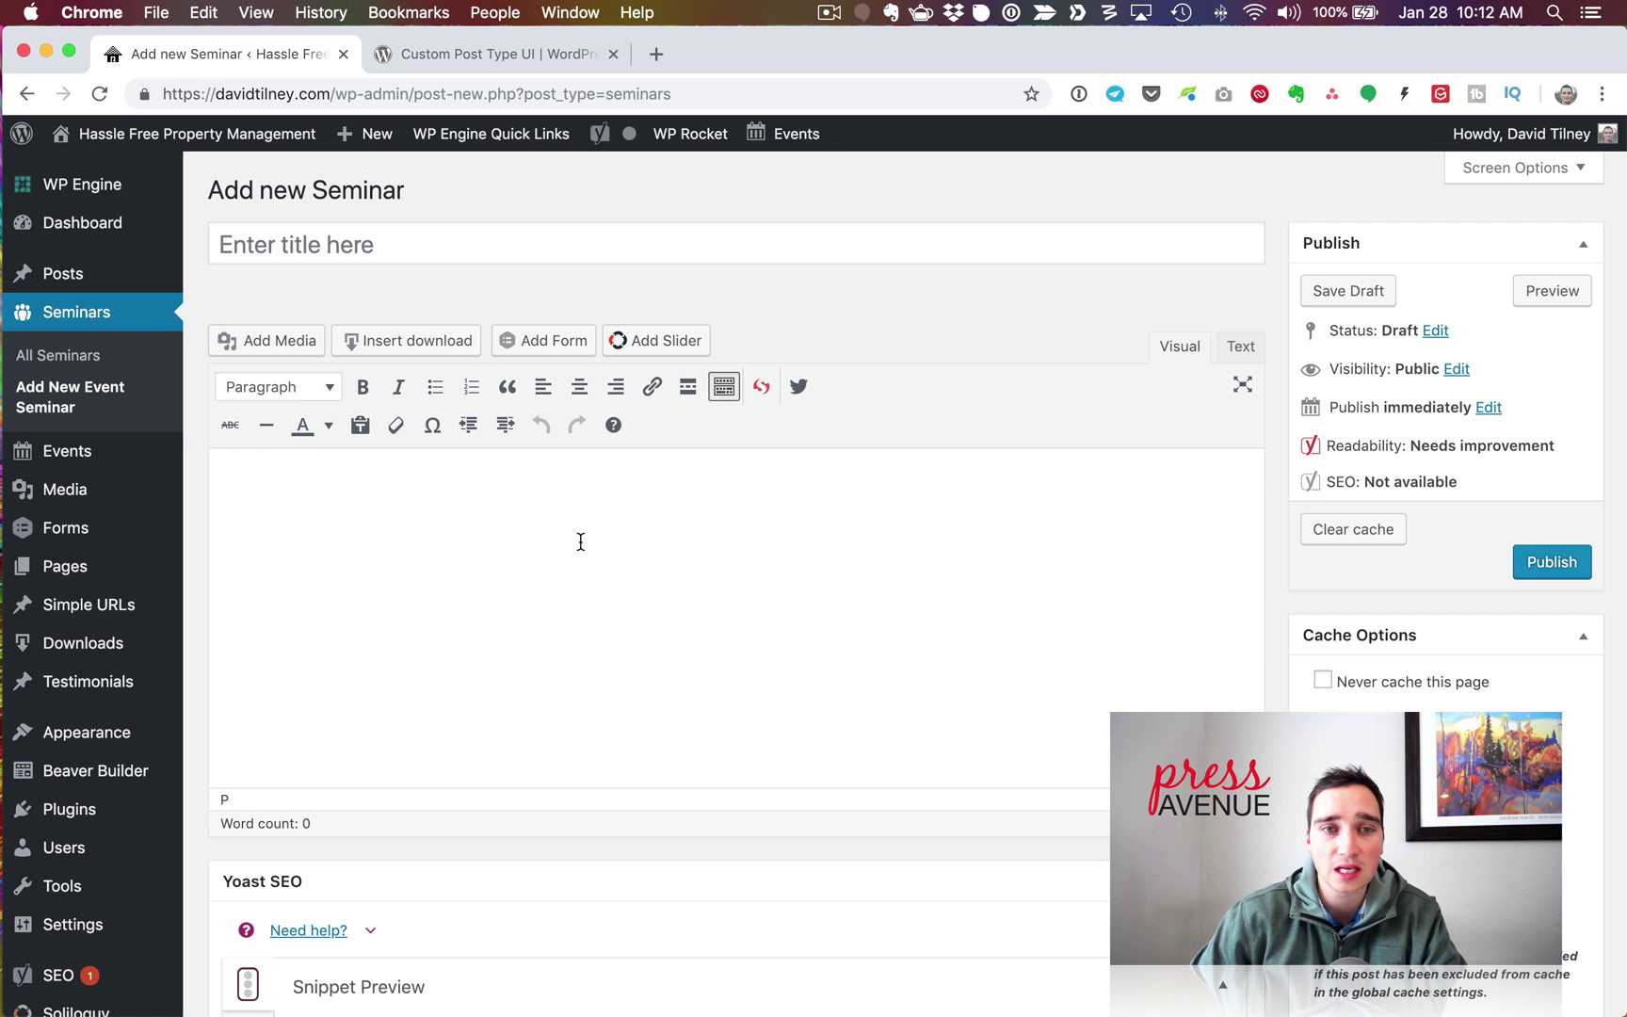
{"action": "left_click", "coordinate": [356, 245]}
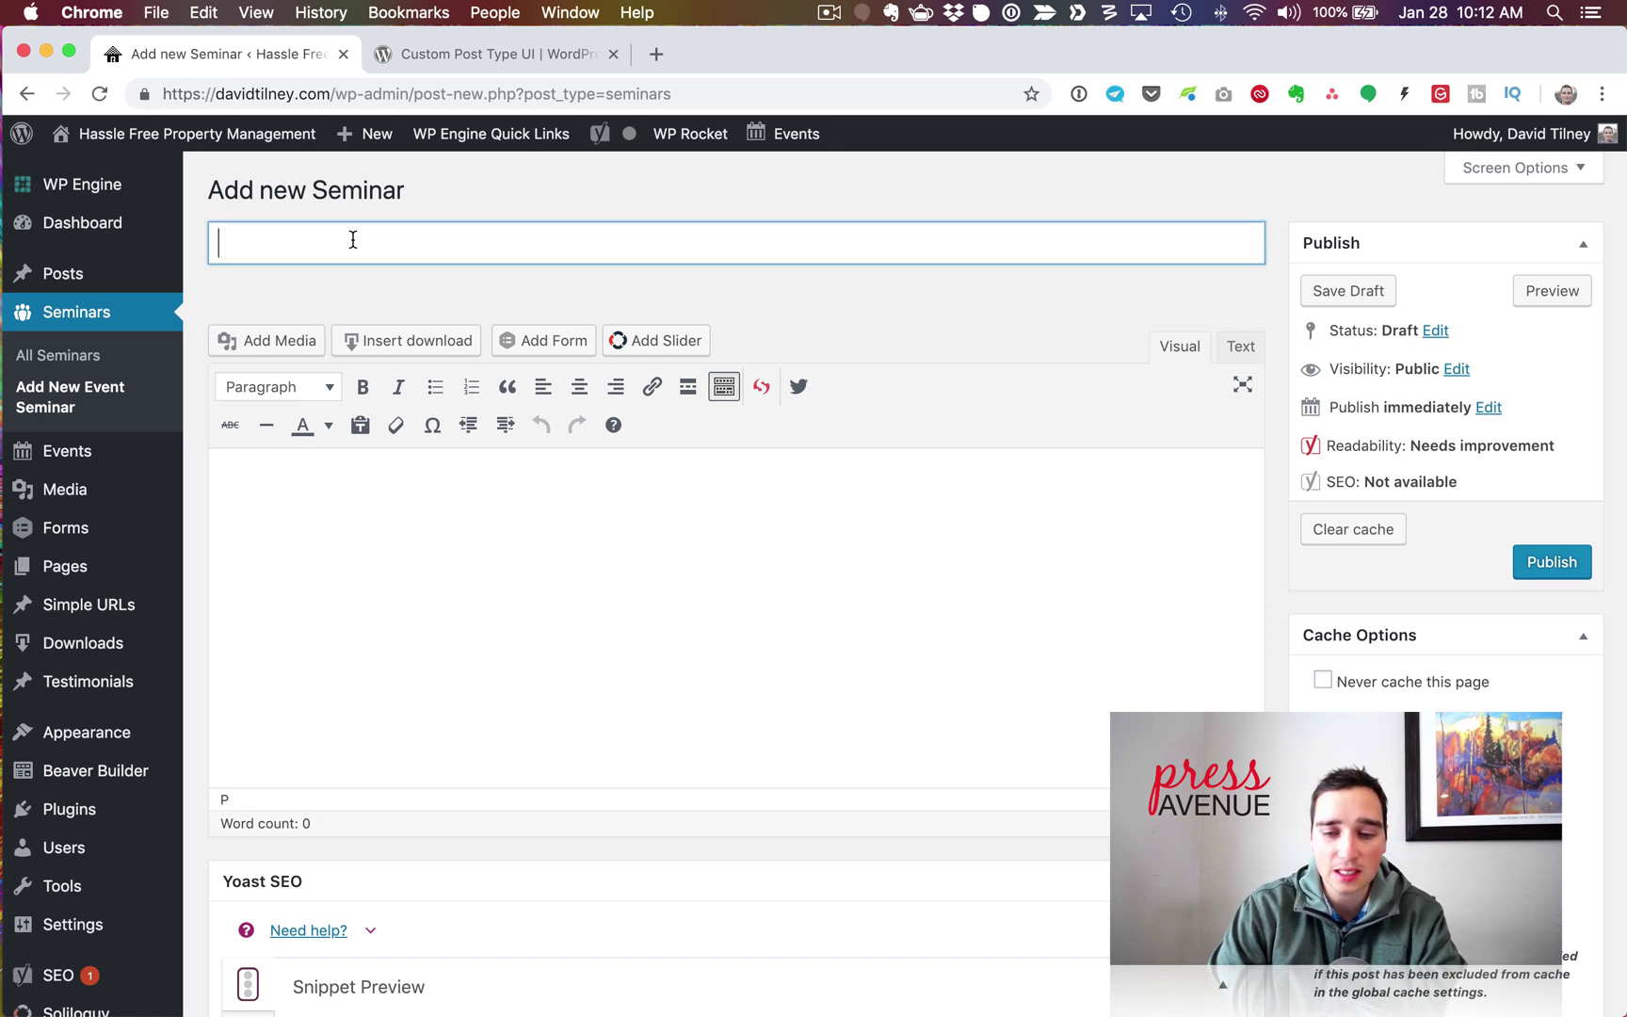
{"action": "type", "text": "Colora"}
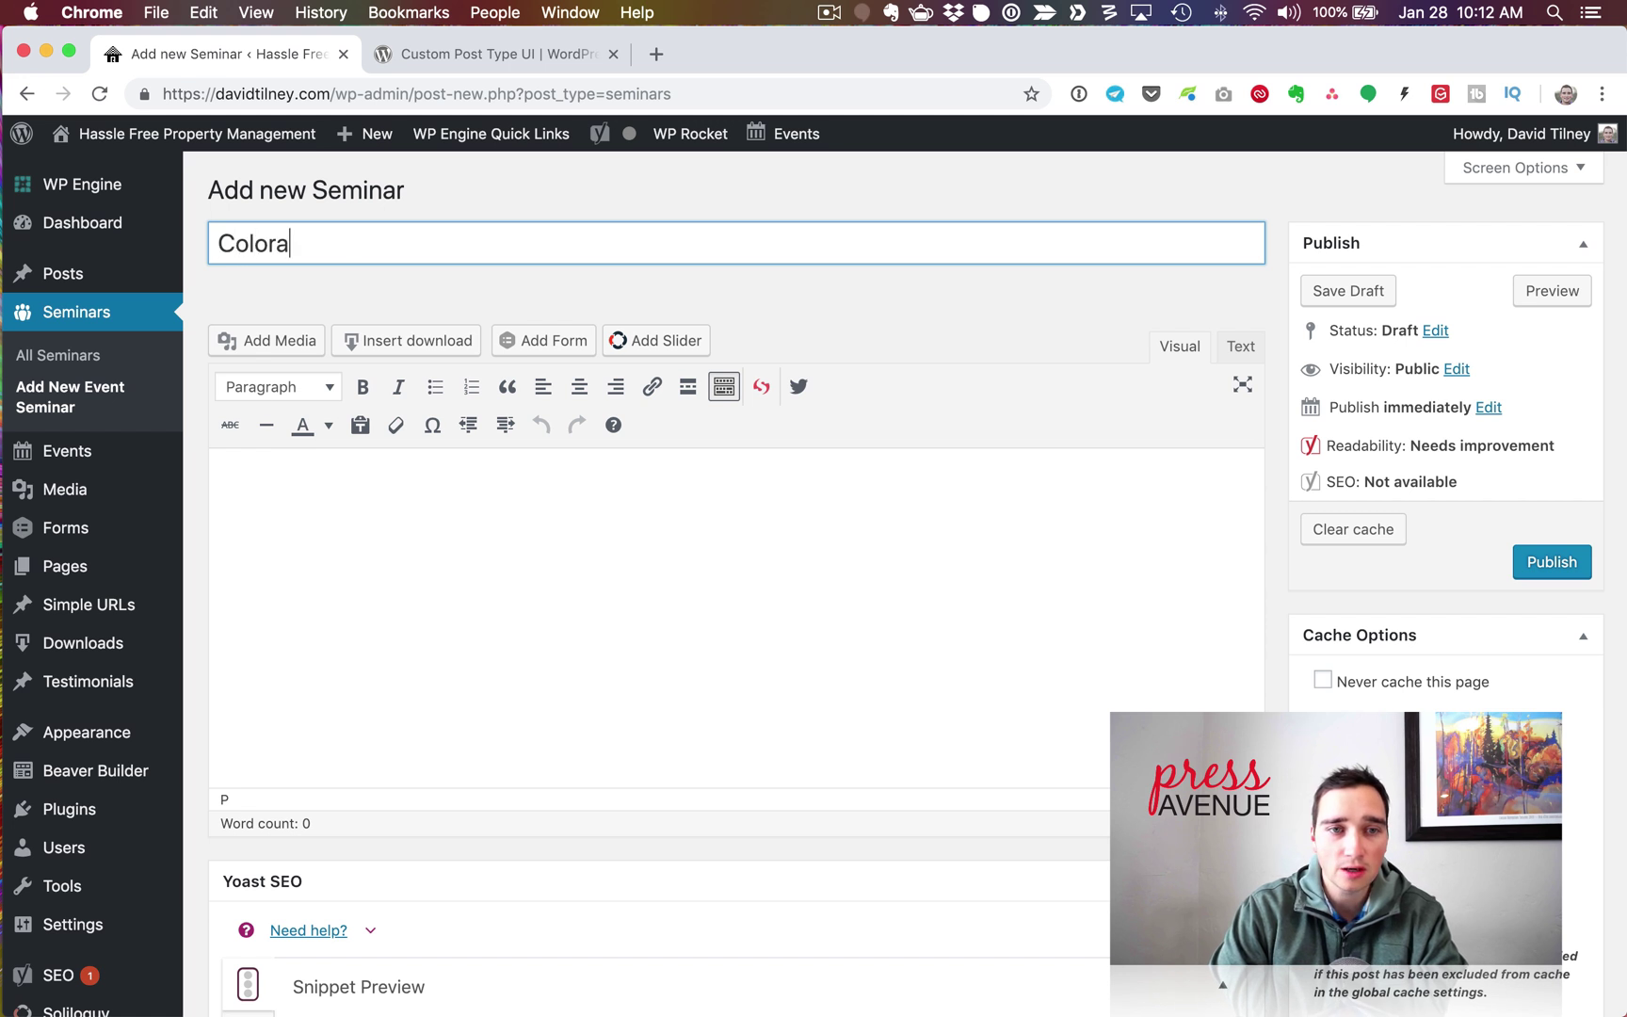
{"action": "type", "text": "do Seminar"}
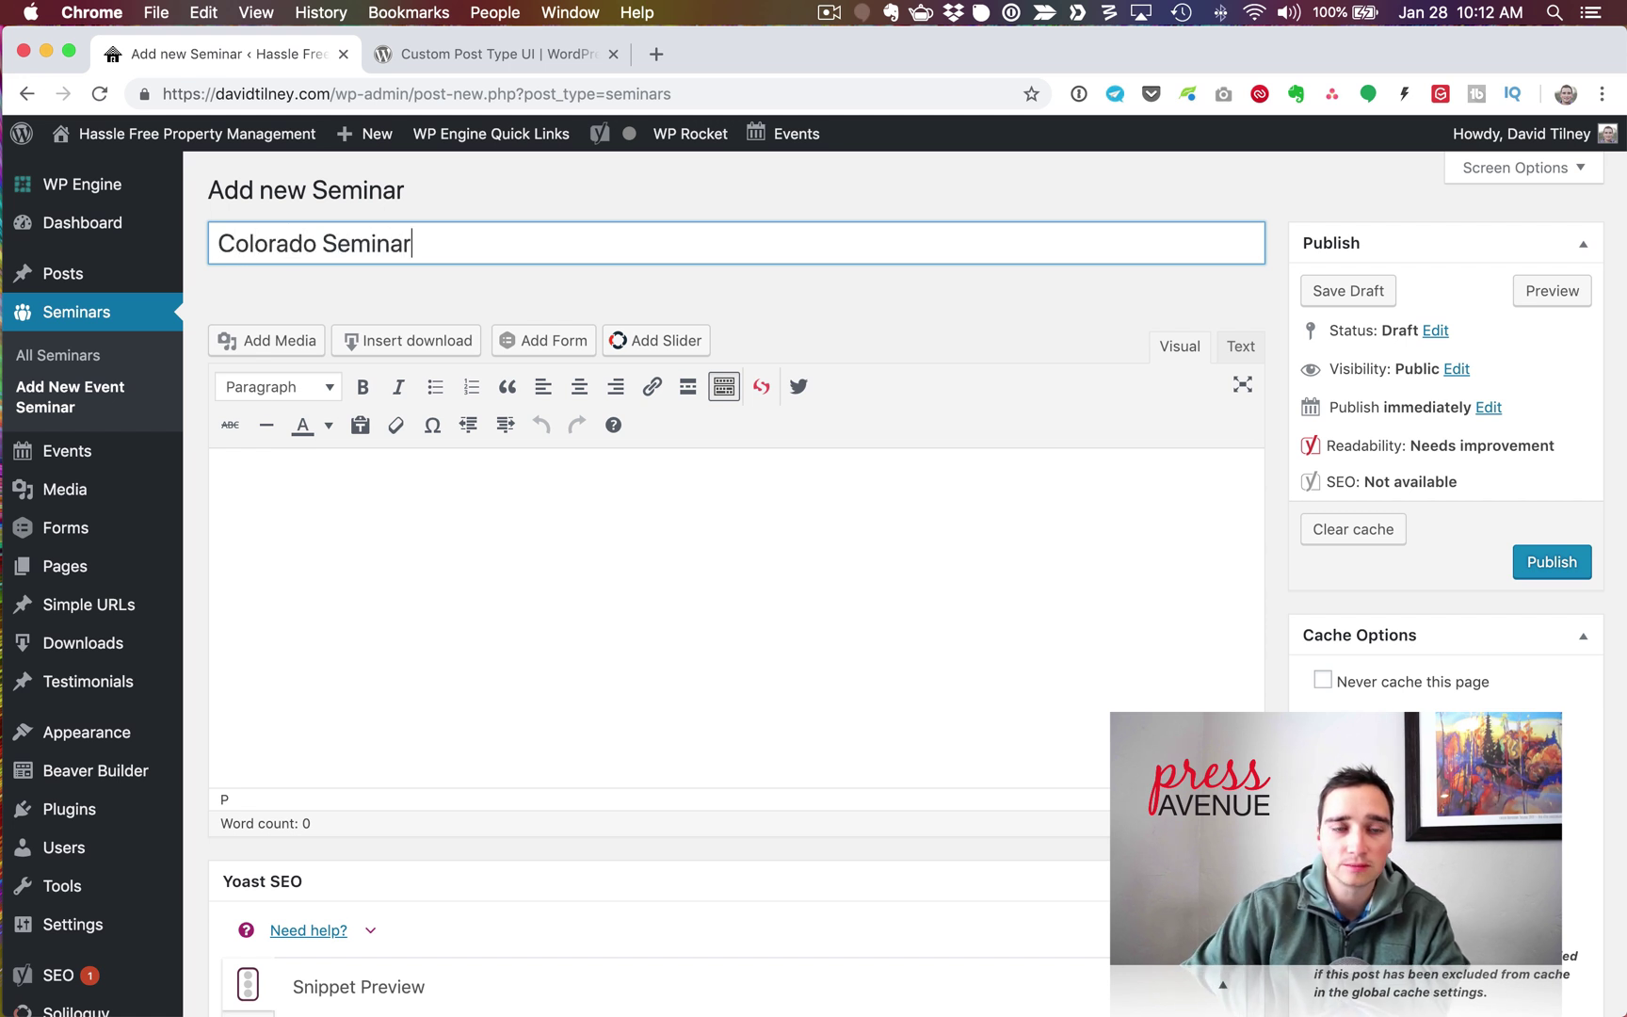
- Copy the 'Colorado Seminar' title and paste it as the body text
{"action": "left_click", "coordinate": [526, 545]}
{"action": "left_click", "coordinate": [441, 259]}
{"action": "key", "text": "super+a"}
{"action": "key", "text": "super+c"}
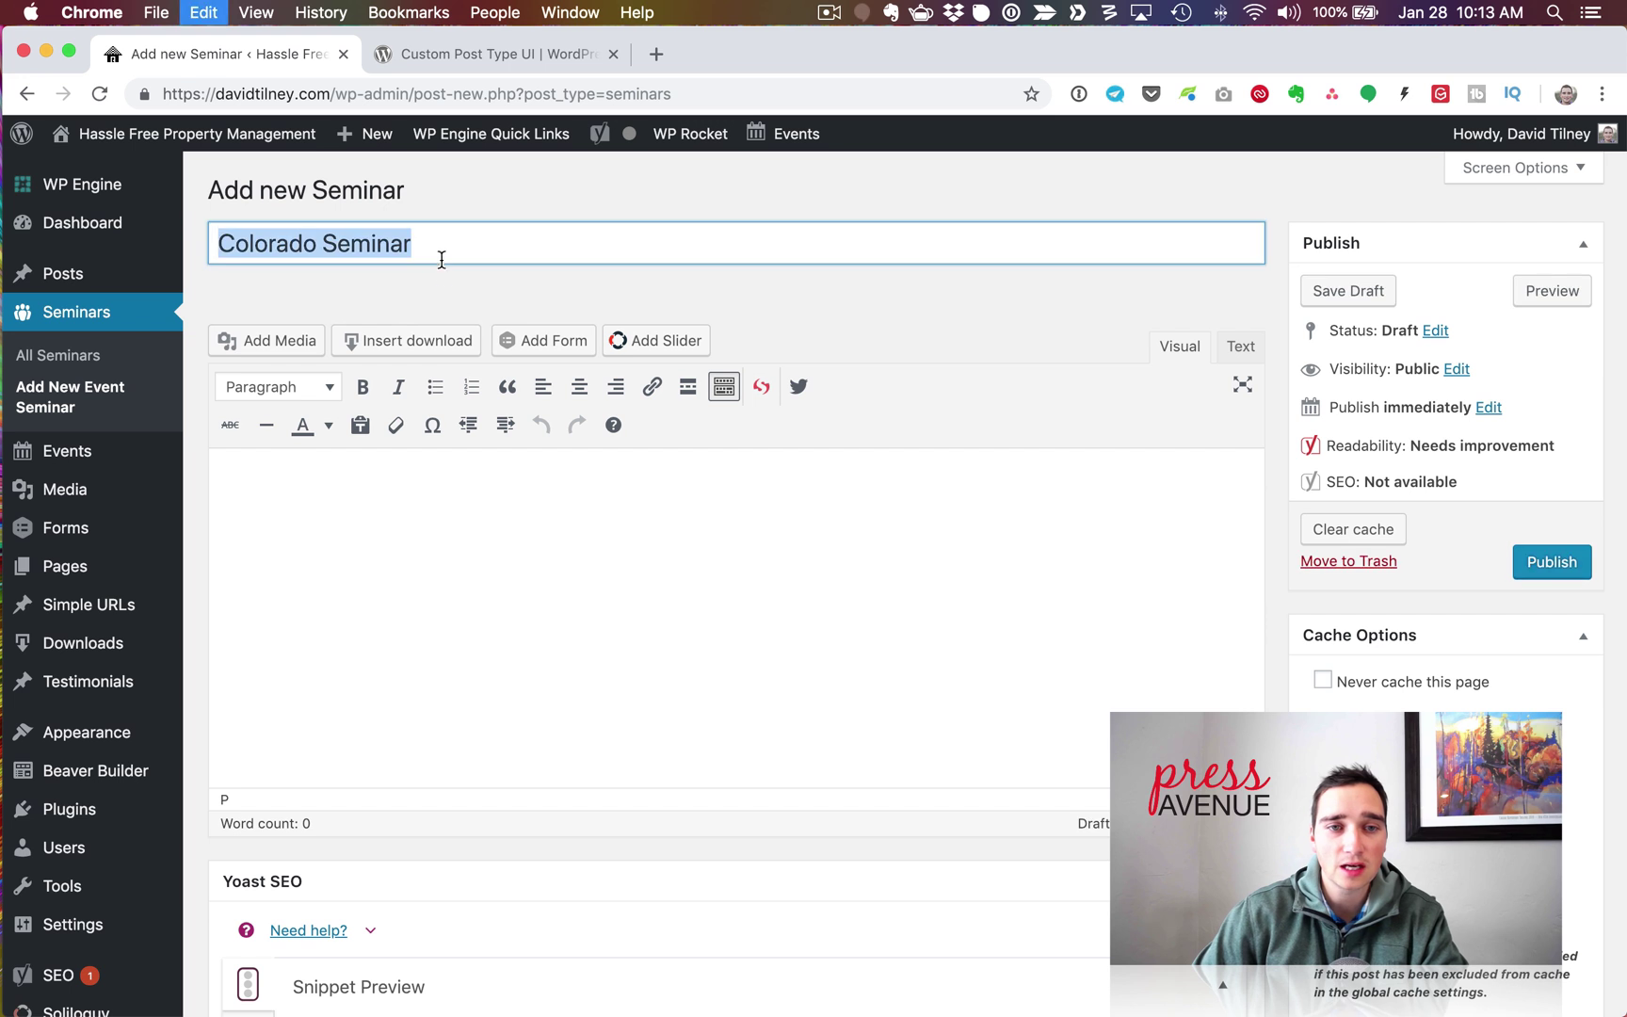
{"action": "left_click", "coordinate": [555, 545]}
{"action": "key", "text": "super+v"}
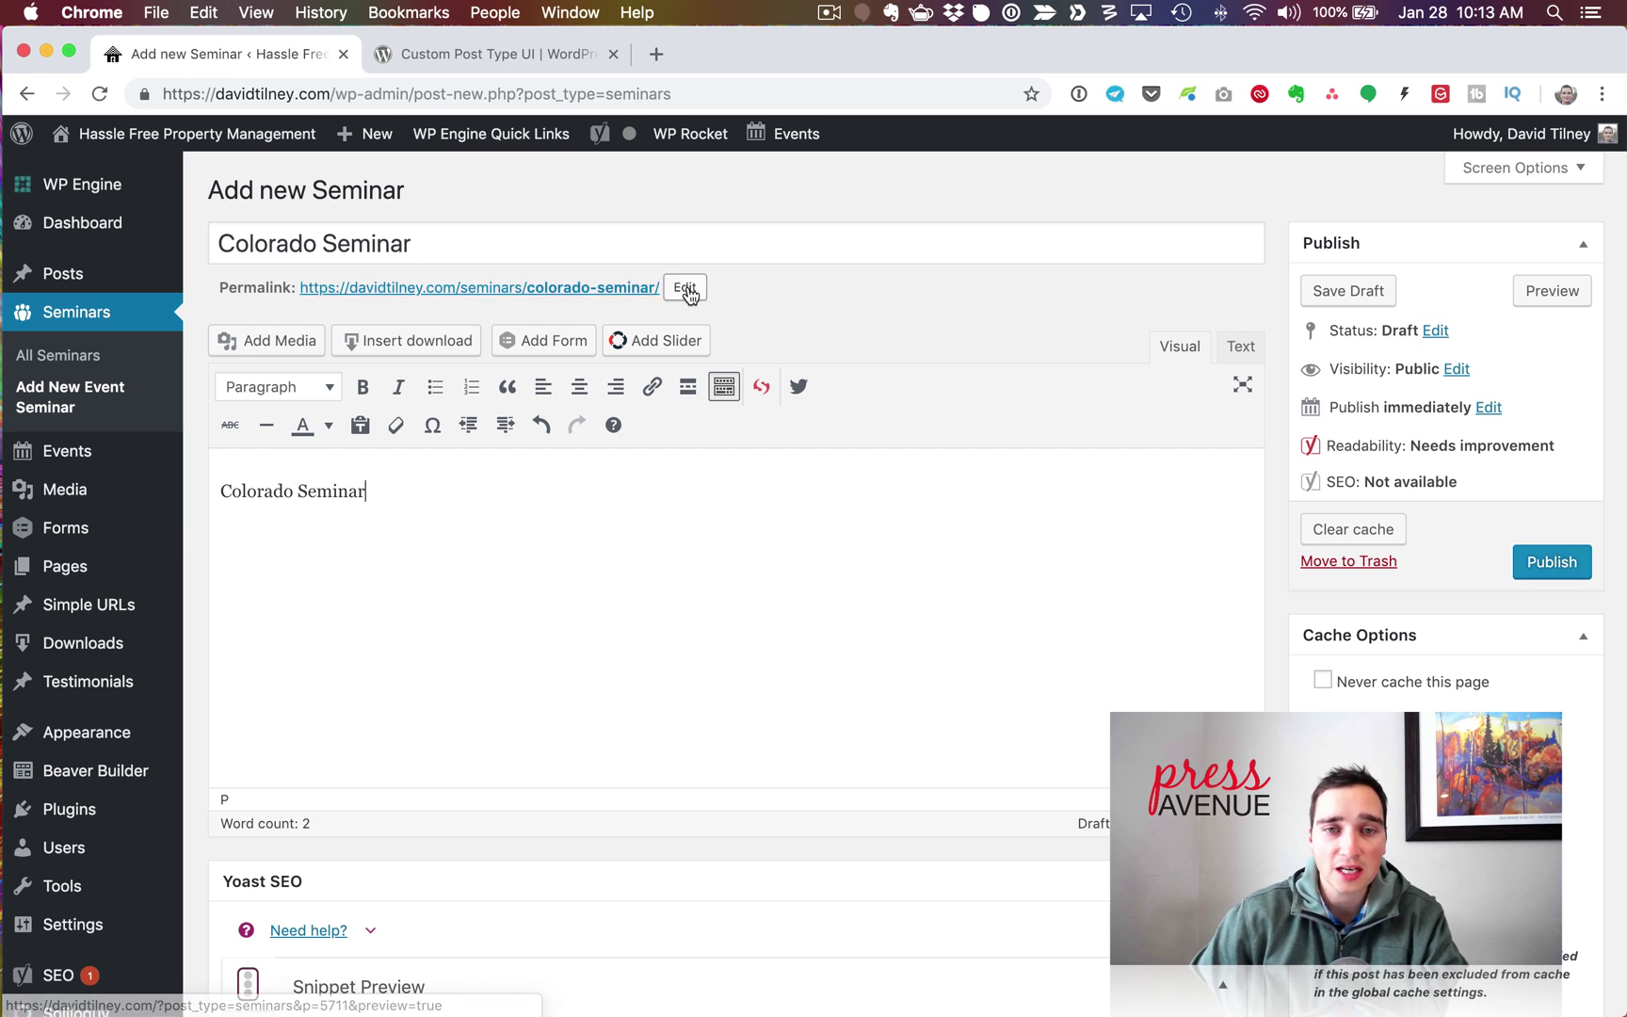
- Publish the Colorado Seminar post and view it on the site
{"action": "scroll", "coordinate": [664, 715], "scroll_direction": "down", "scroll_amount": 5}
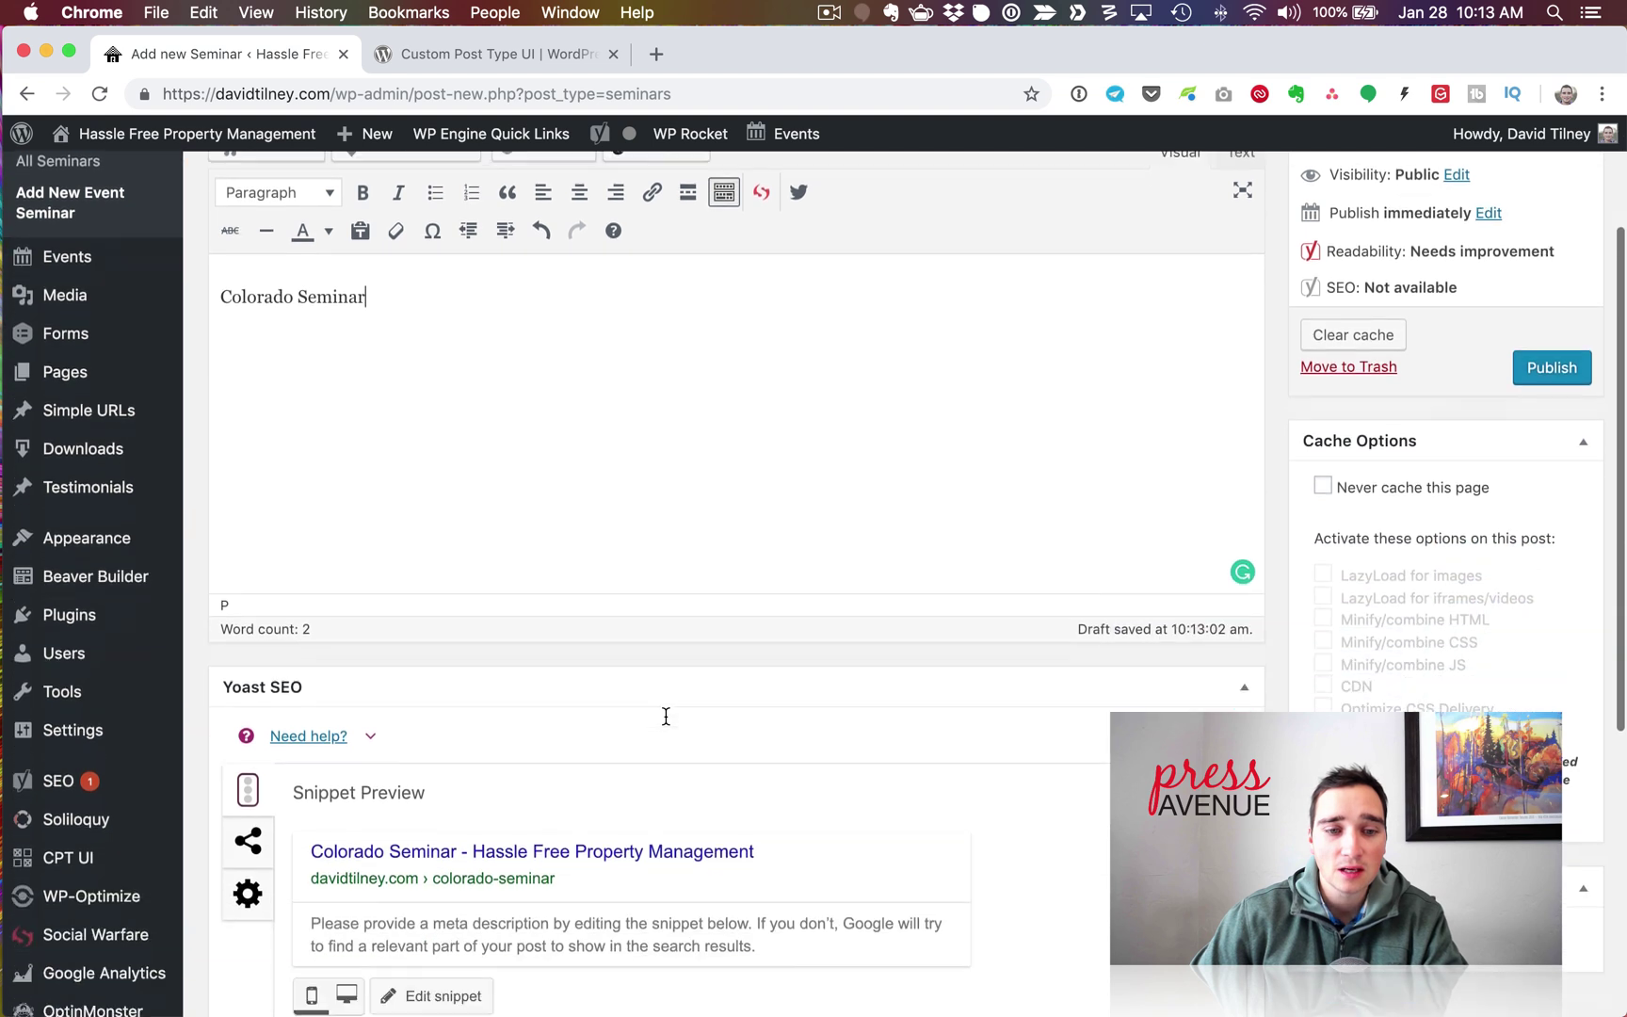
{"action": "scroll", "coordinate": [565, 673], "scroll_direction": "down", "scroll_amount": 5}
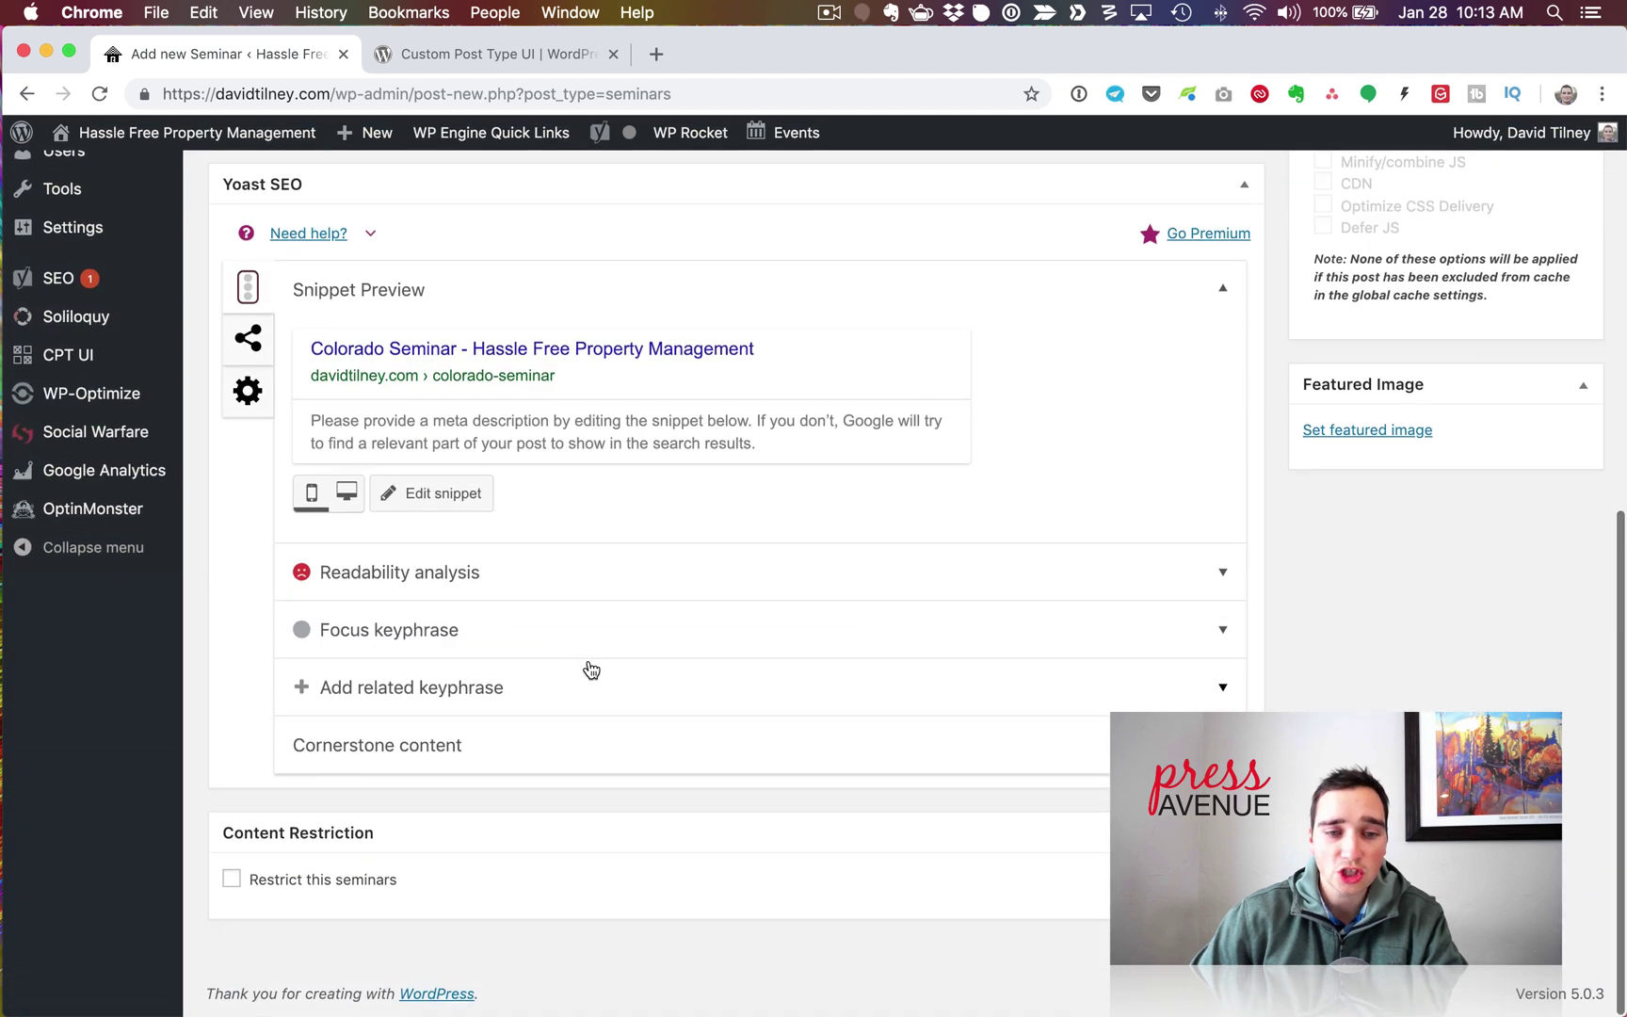
{"action": "scroll", "coordinate": [588, 668], "scroll_direction": "up", "scroll_amount": 6}
{"action": "scroll", "coordinate": [589, 668], "scroll_direction": "up", "scroll_amount": 4}
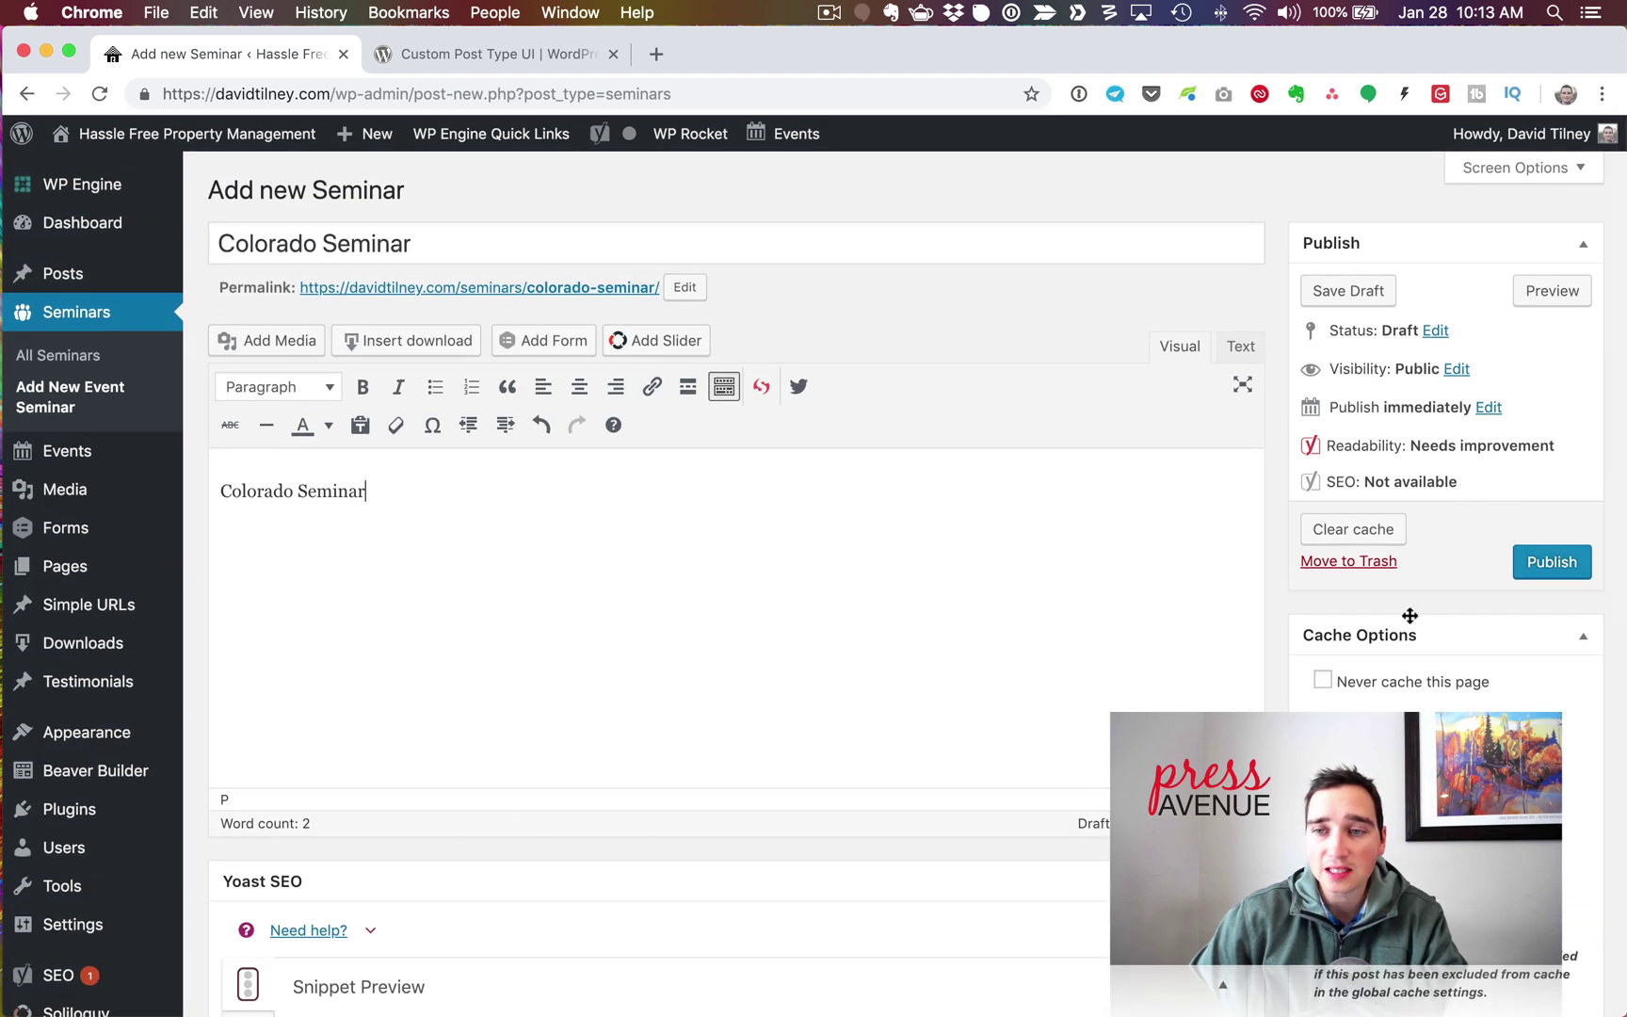
{"action": "left_click", "coordinate": [1552, 561]}
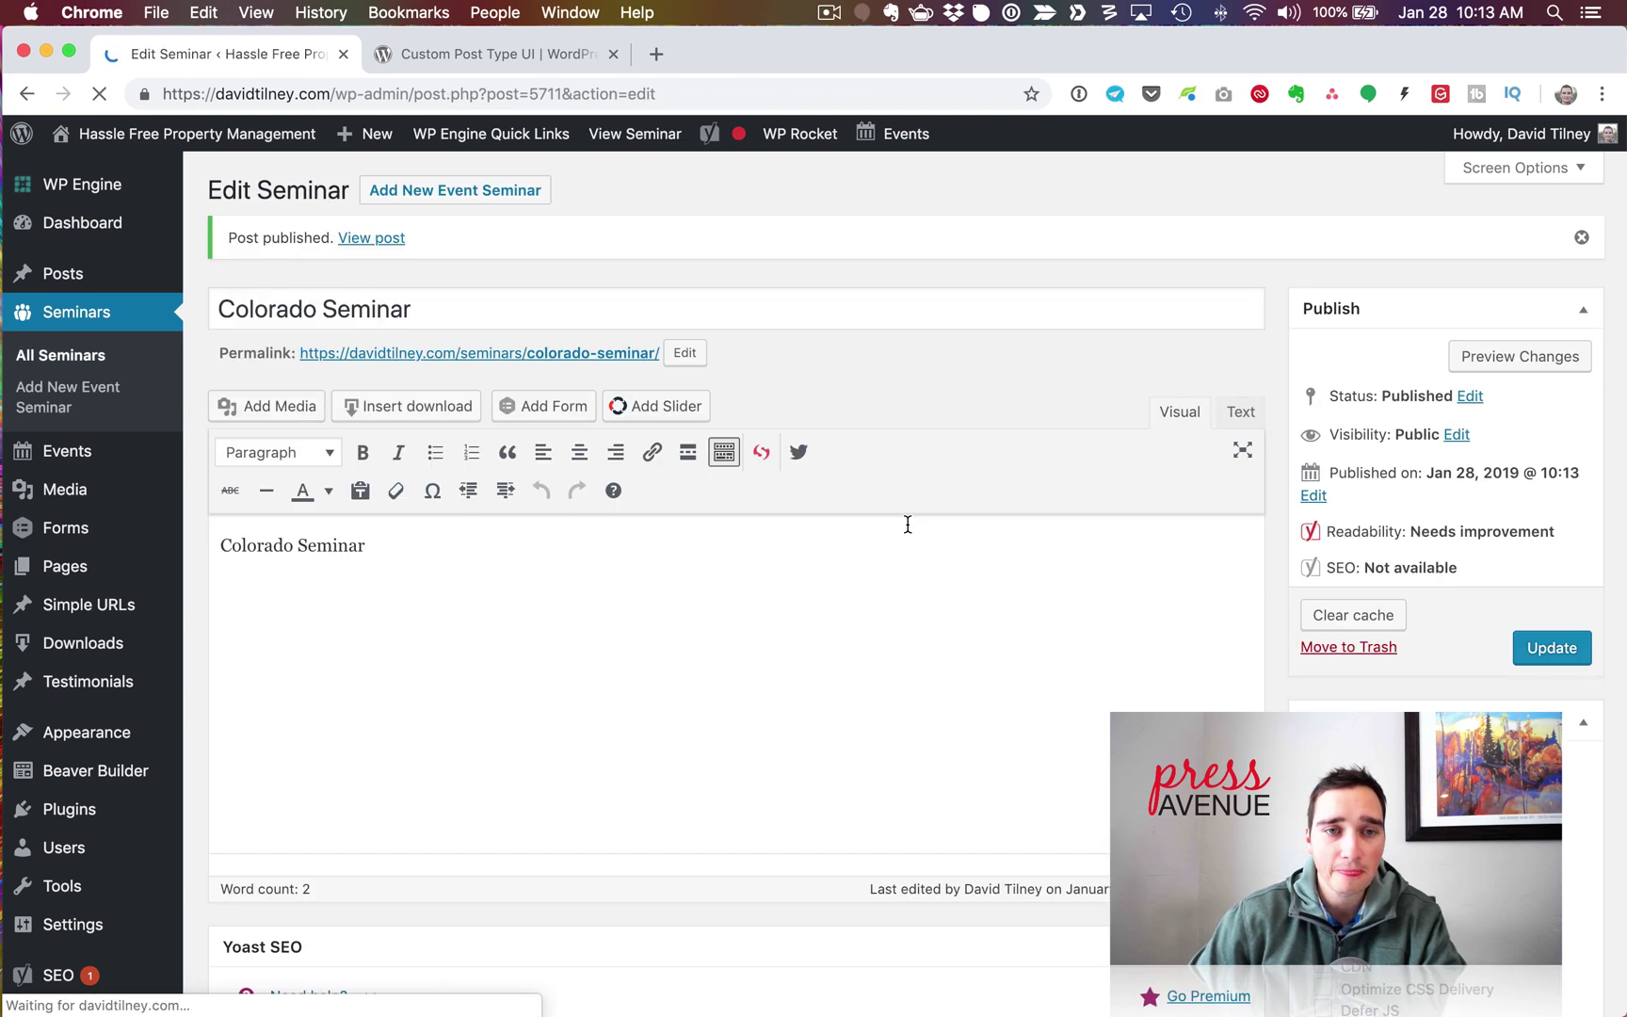
{"action": "left_click", "coordinate": [374, 239]}
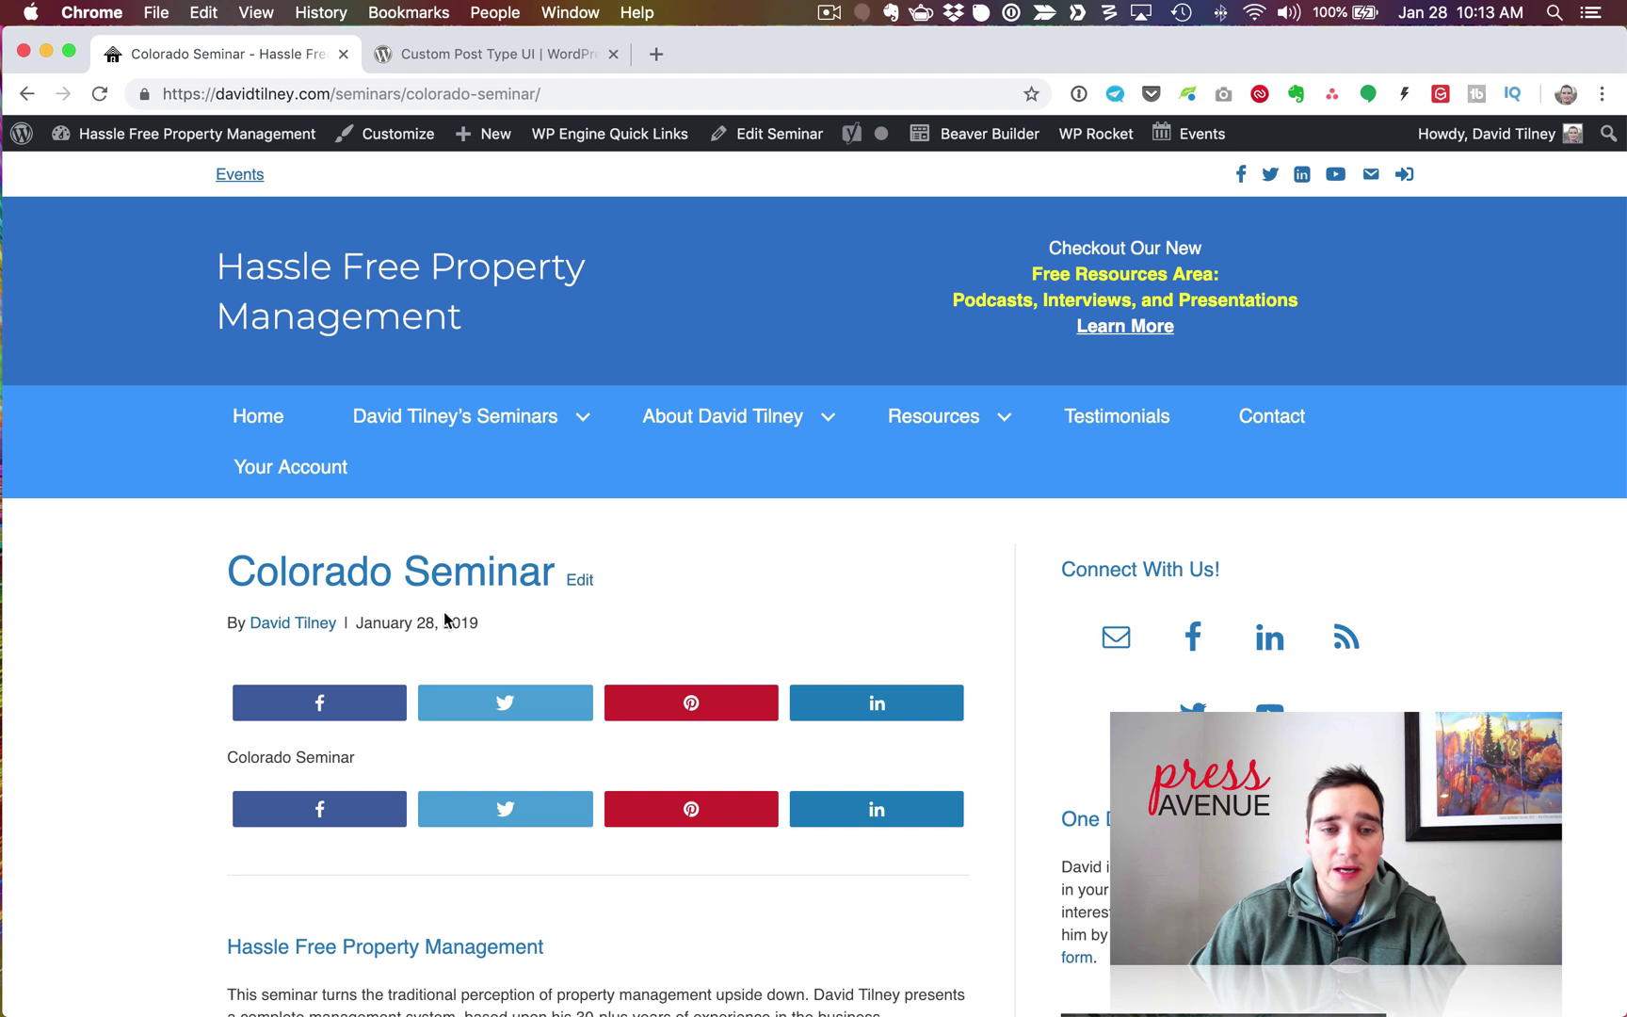
- Review the live page's January 28, 2019 date, 'Colorado Seminar' body line and description text
{"action": "scroll", "coordinate": [945, 614], "scroll_direction": "down", "scroll_amount": 3}
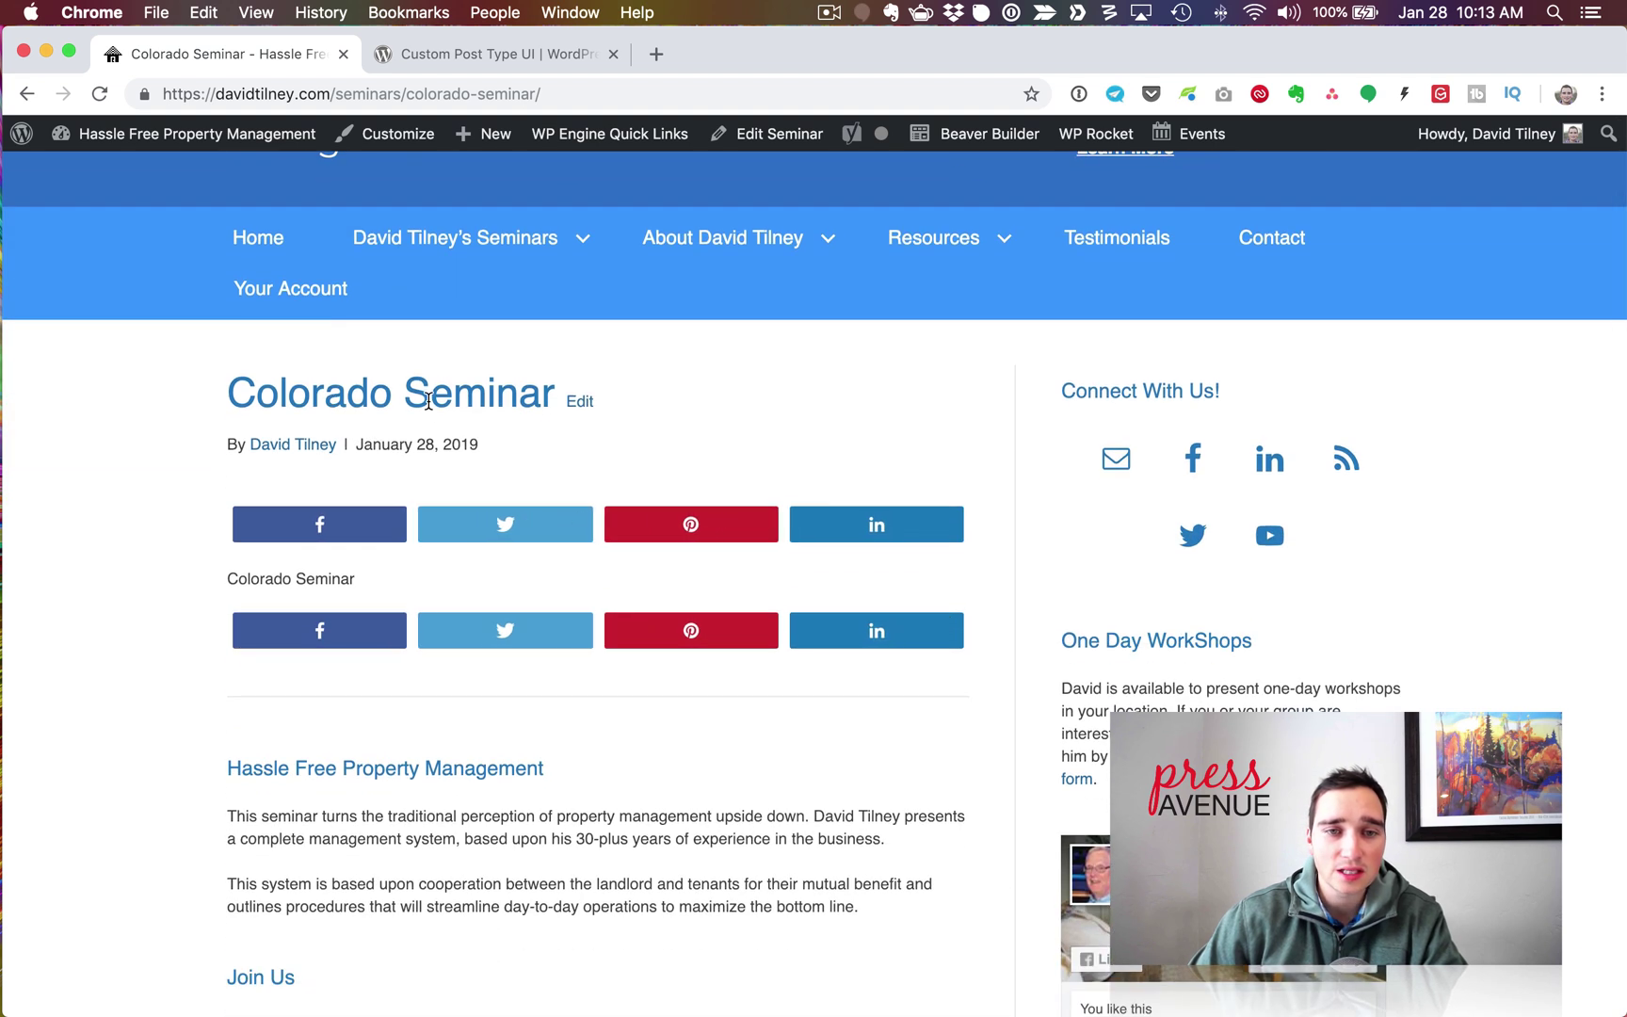
{"action": "double_click", "coordinate": [359, 439]}
{"action": "left_click_drag", "start_coordinate": [363, 443], "coordinate": [496, 455]}
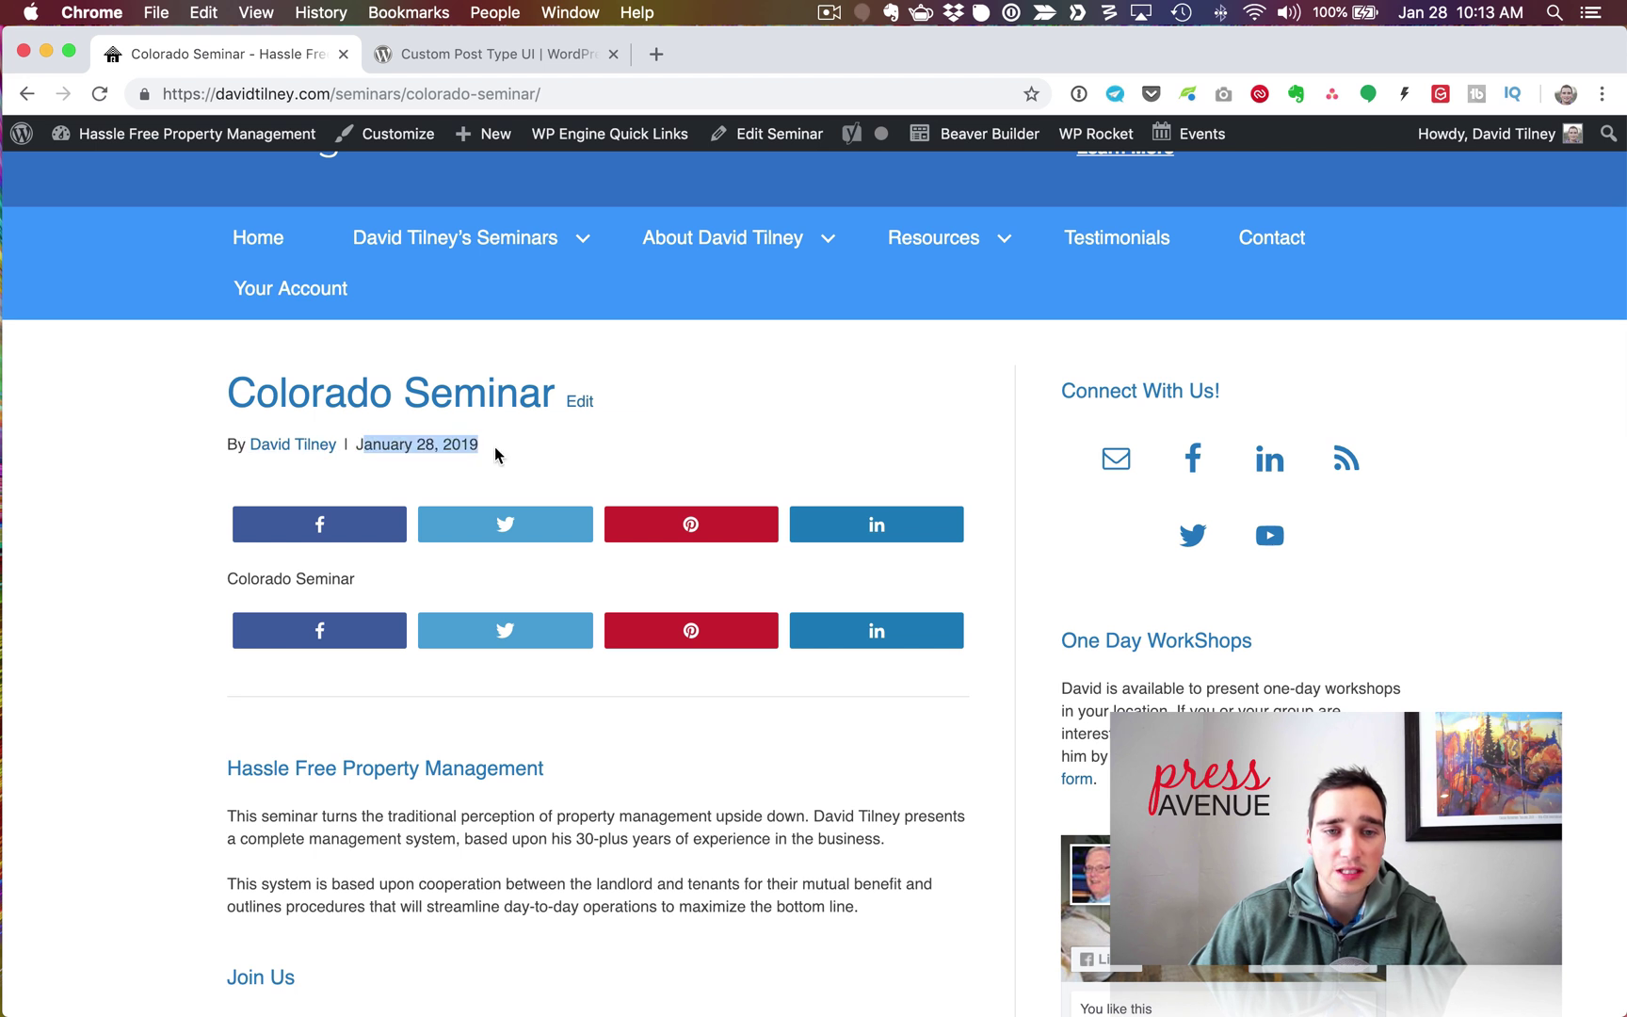
{"action": "left_click", "coordinate": [497, 454]}
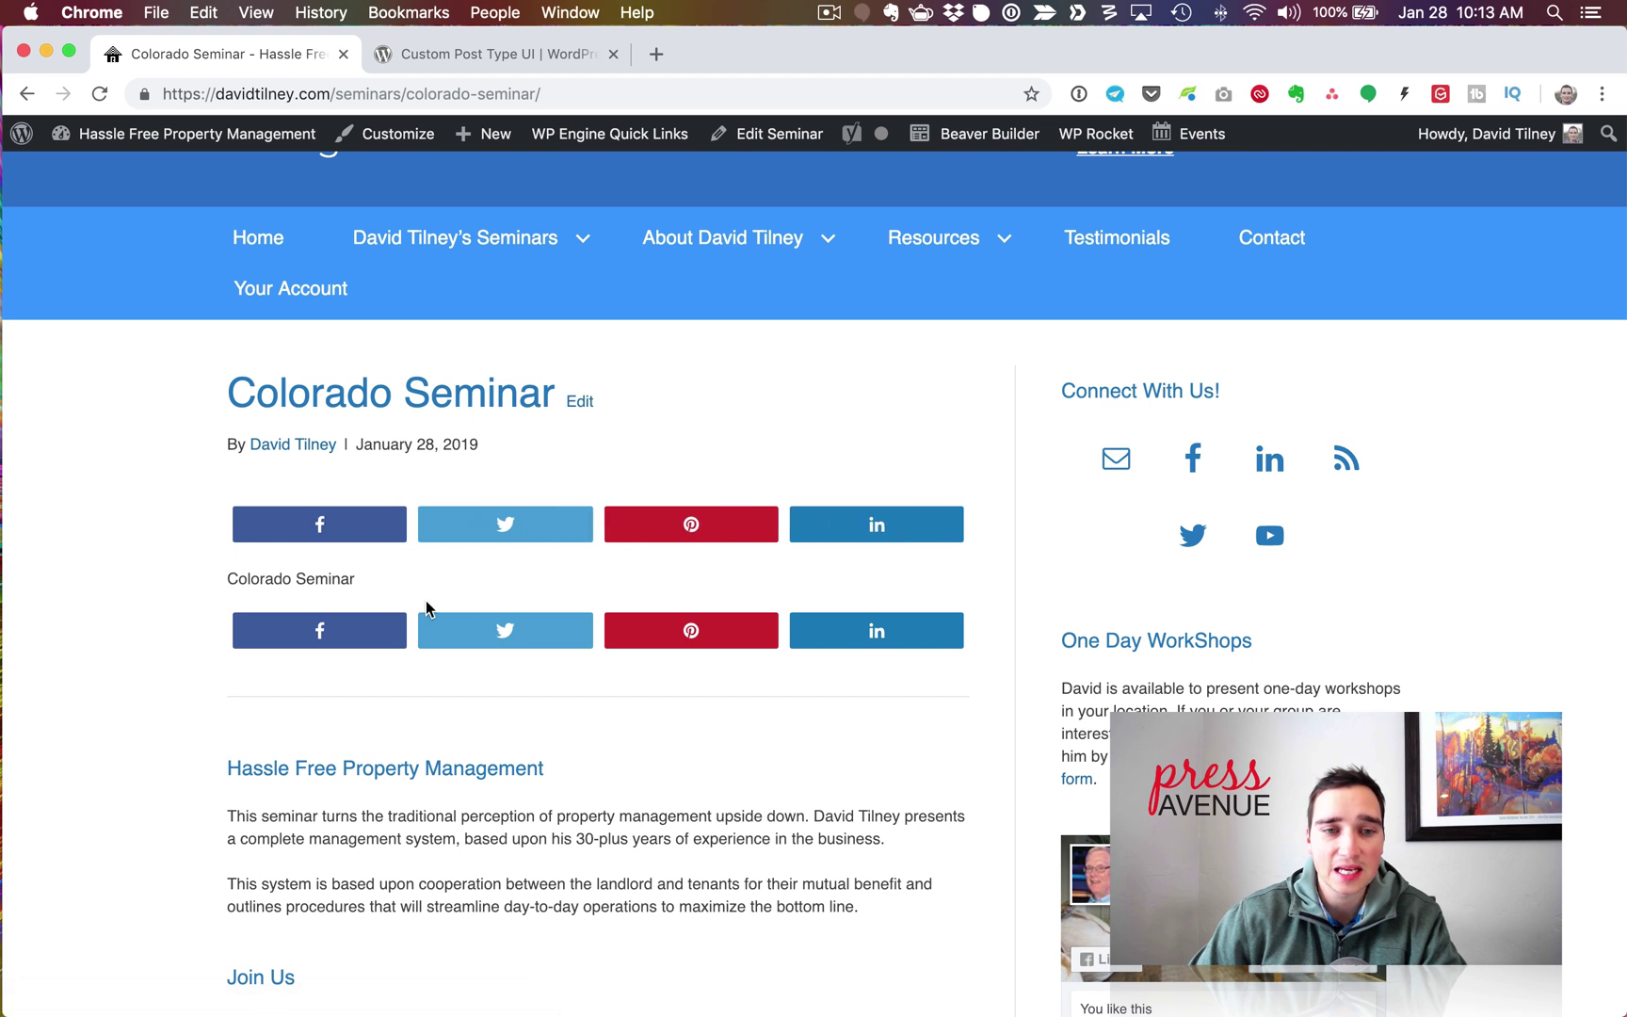
{"action": "left_click_drag", "start_coordinate": [259, 576], "coordinate": [390, 588]}
{"action": "left_click", "coordinate": [390, 588]}
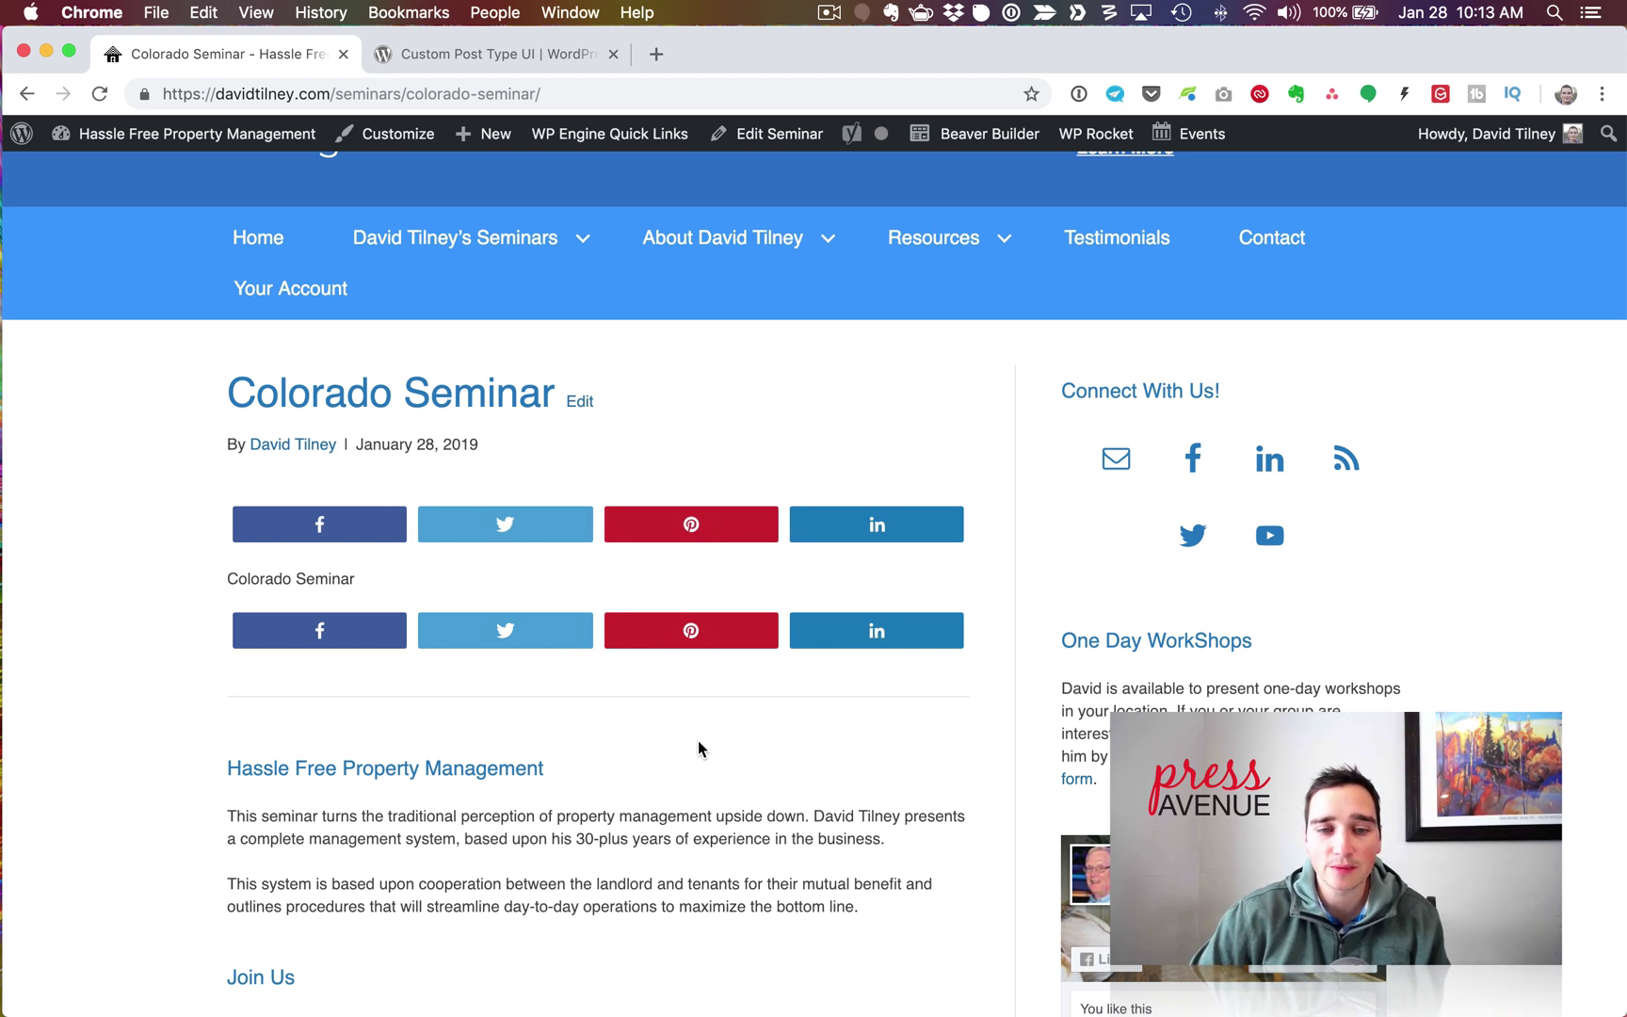
{"action": "left_click_drag", "start_coordinate": [263, 767], "coordinate": [949, 942]}
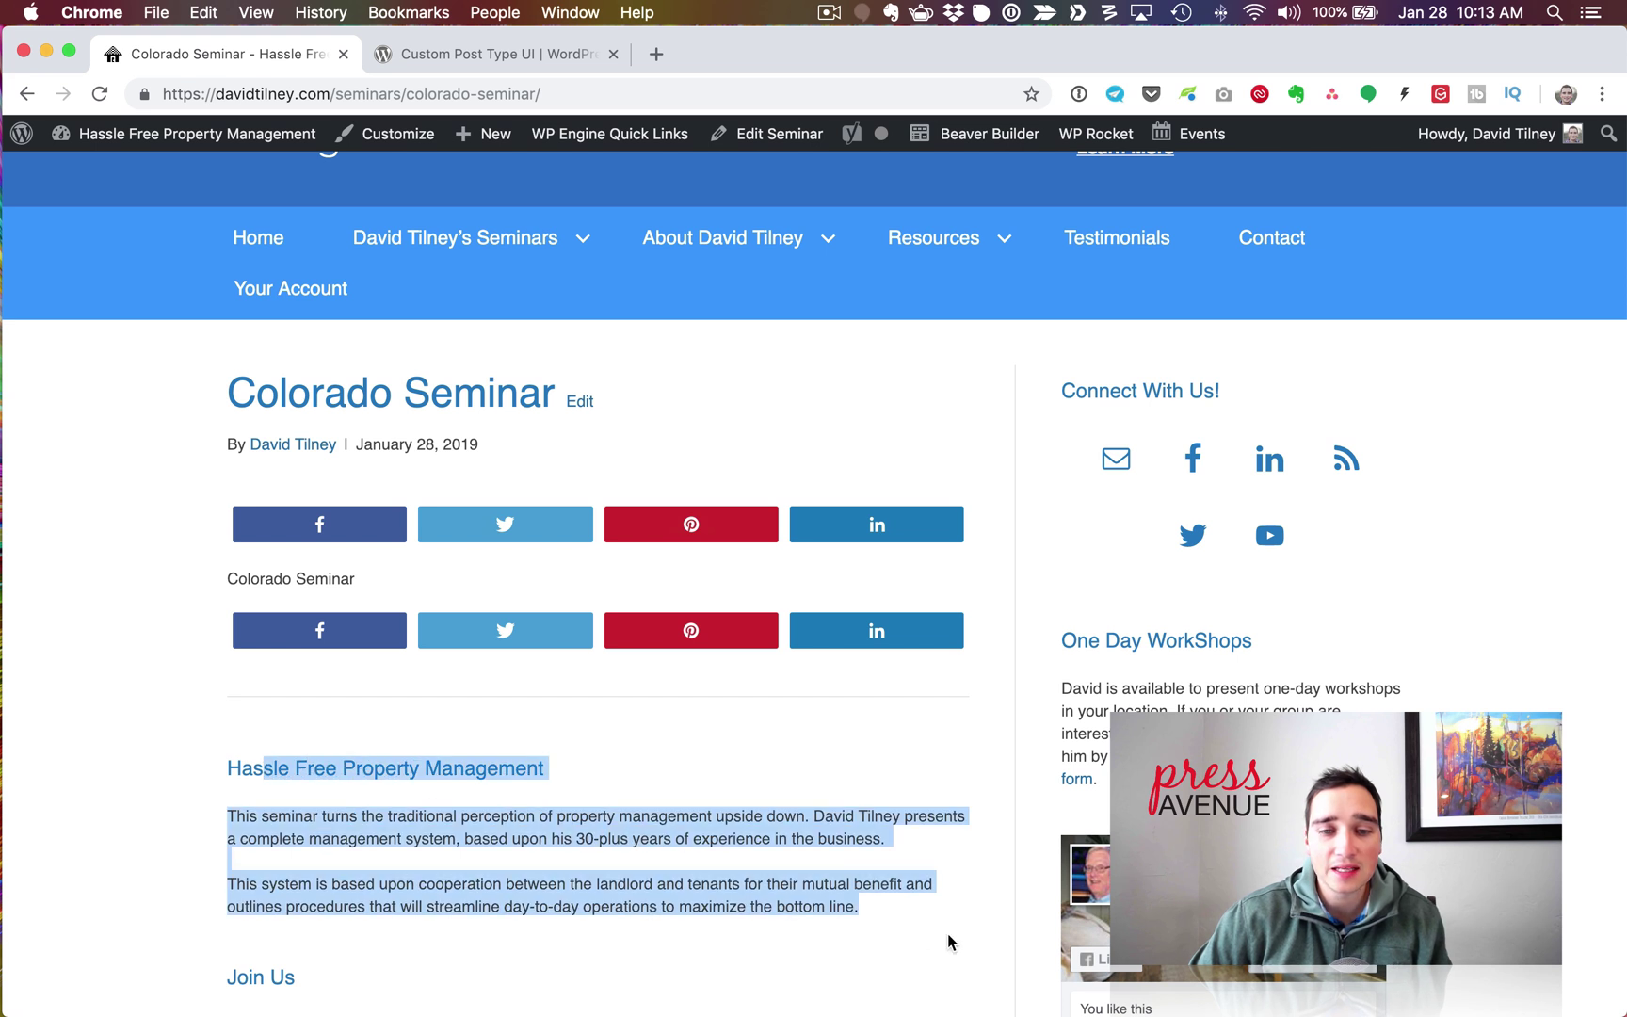
{"action": "left_click", "coordinate": [835, 875]}
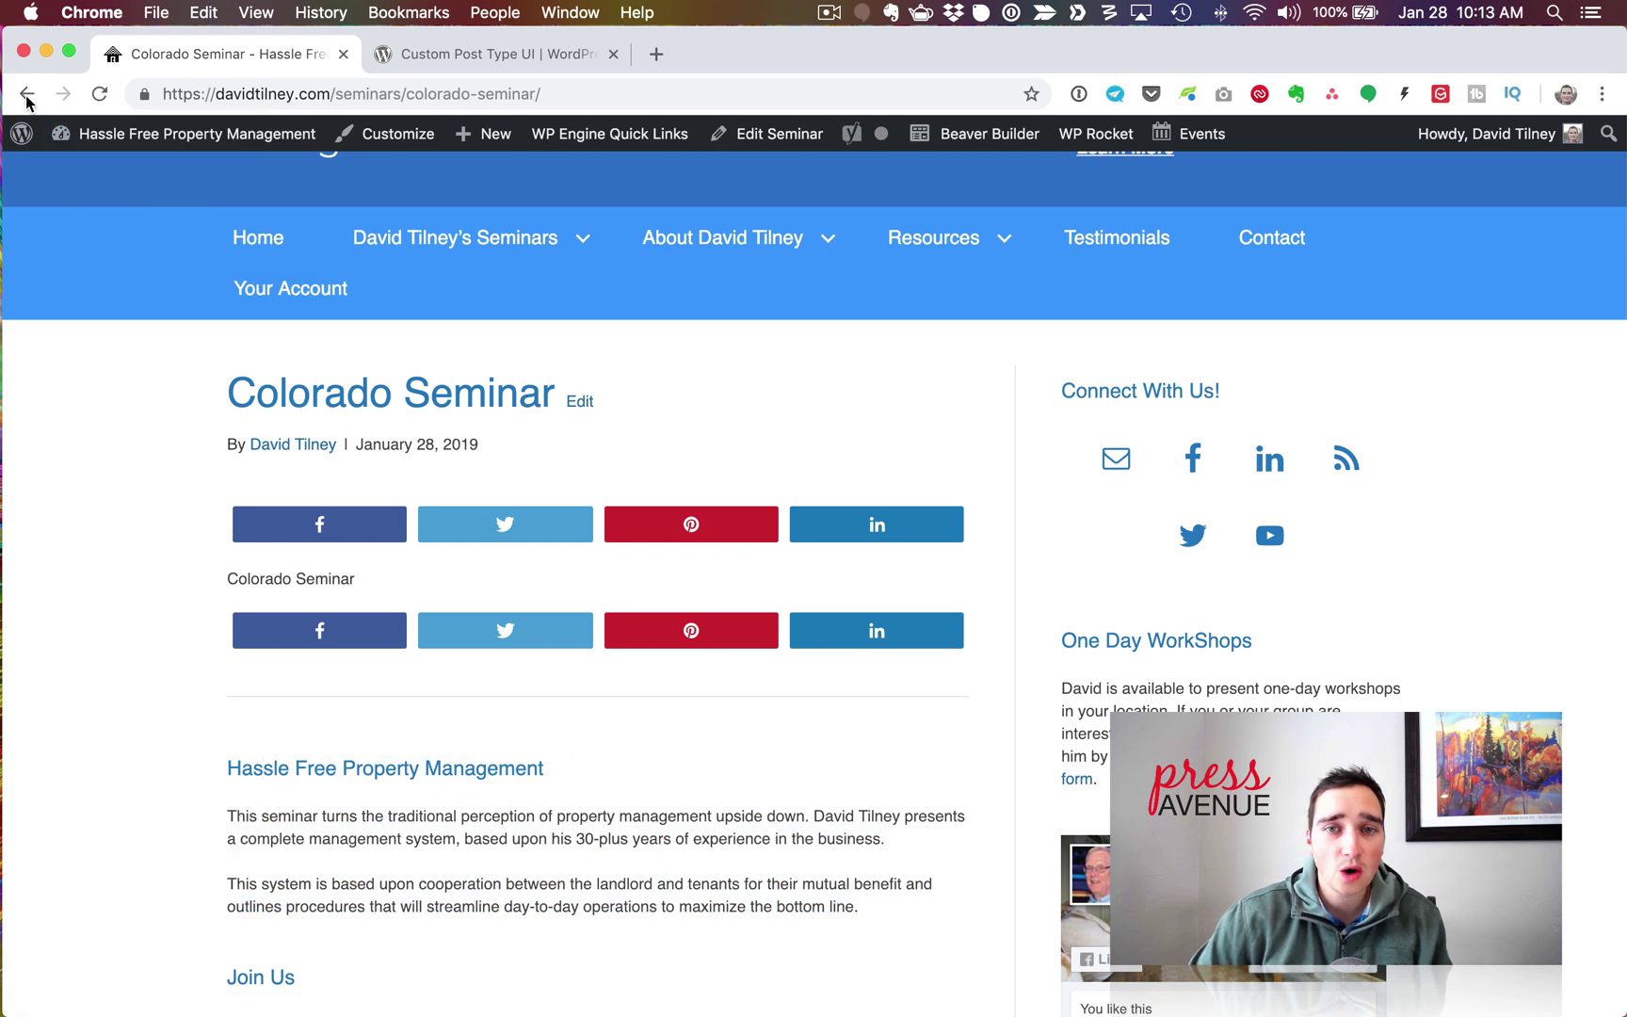
- Return to the All Seminars admin list showing Colorado Seminar as published
{"action": "left_click", "coordinate": [789, 133]}
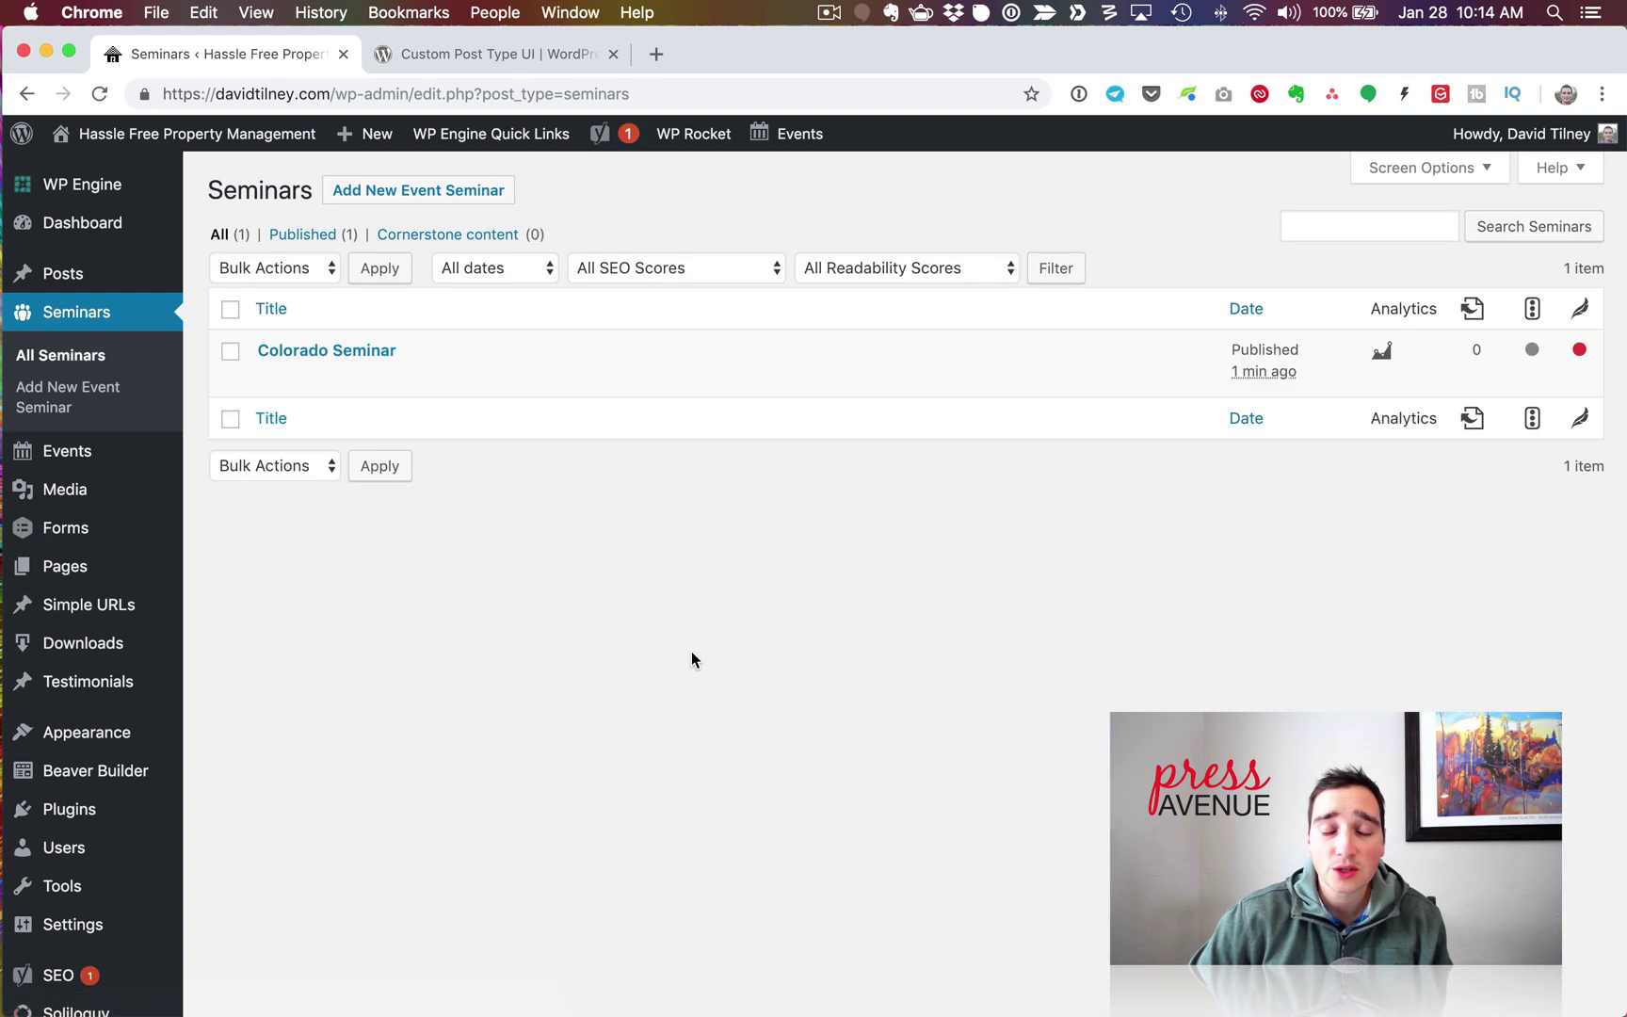
{"action": "scroll", "coordinate": [658, 619], "scroll_direction": "down", "scroll_amount": 1}
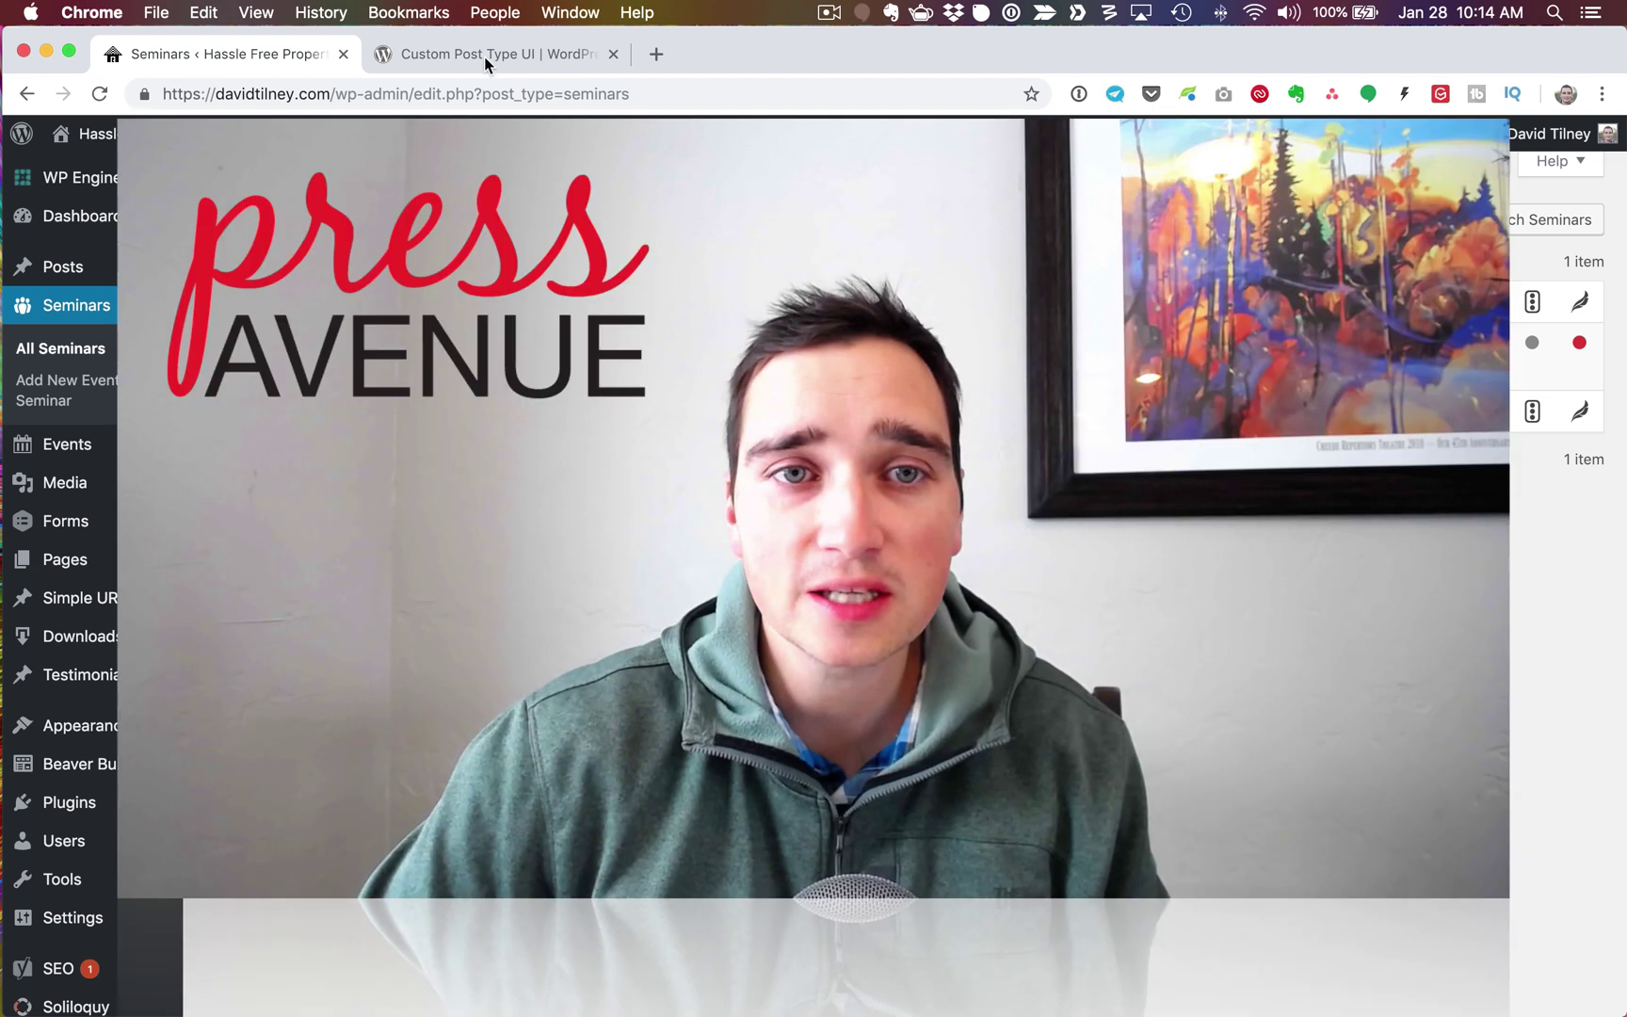
- Switch to the 'Custom Post Type UI | WordPress.org' browser tab
{"action": "left_click", "coordinate": [483, 56]}
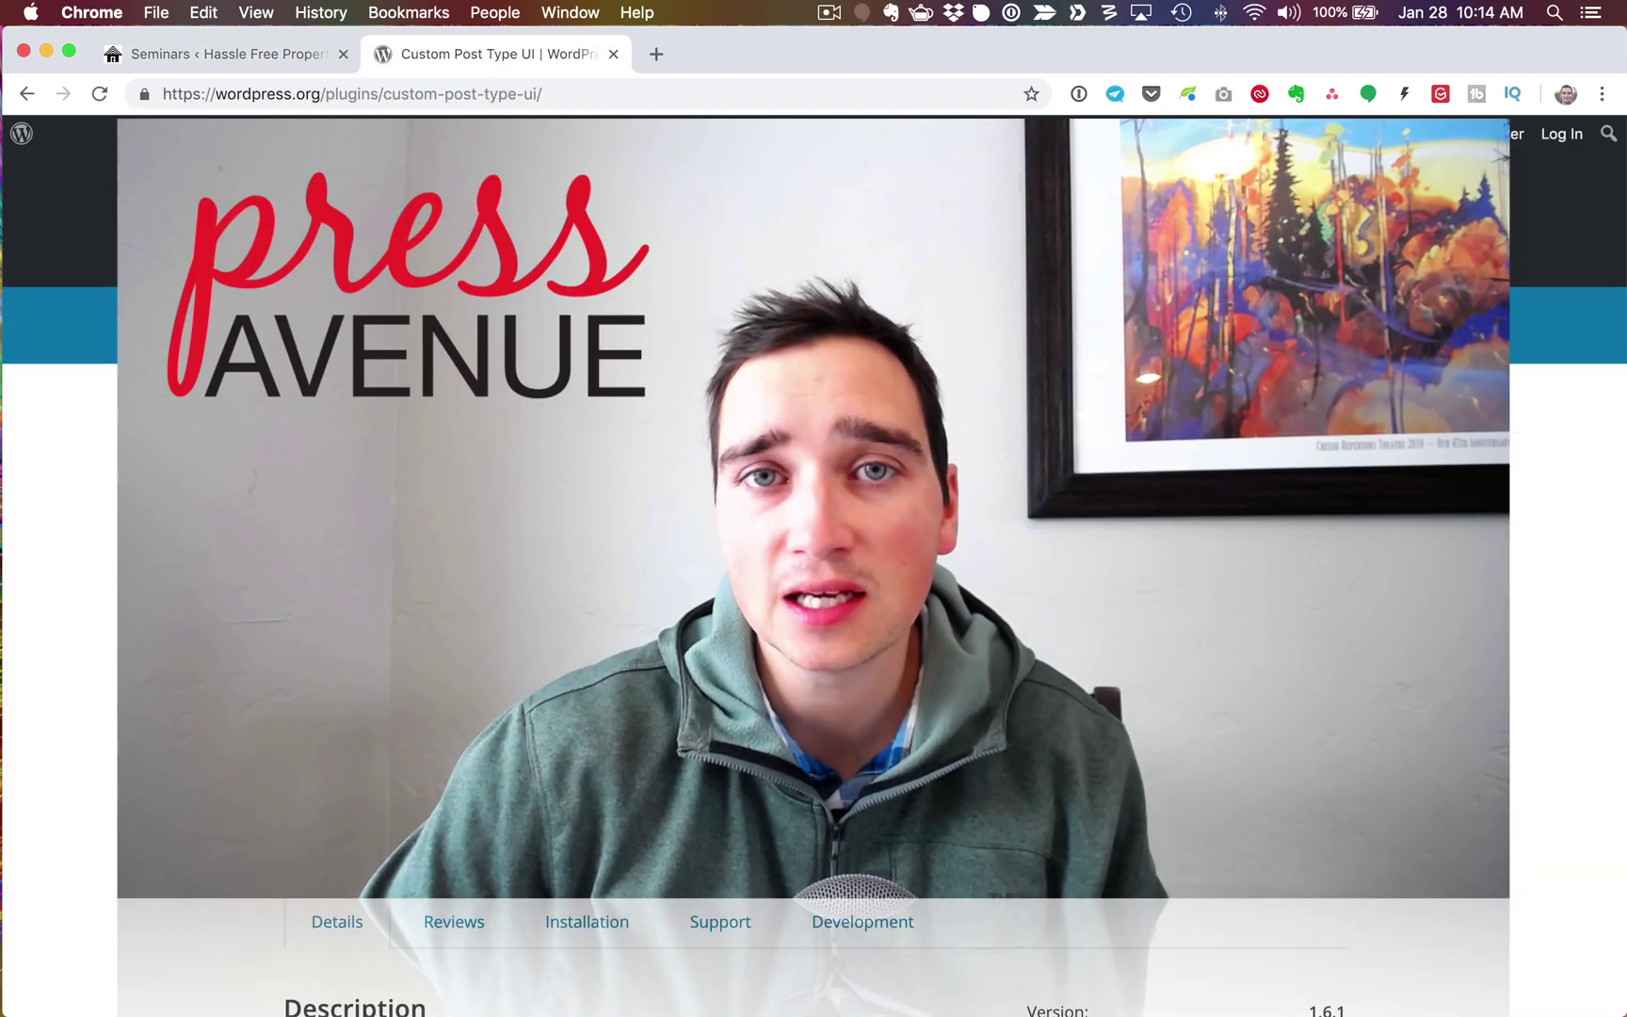